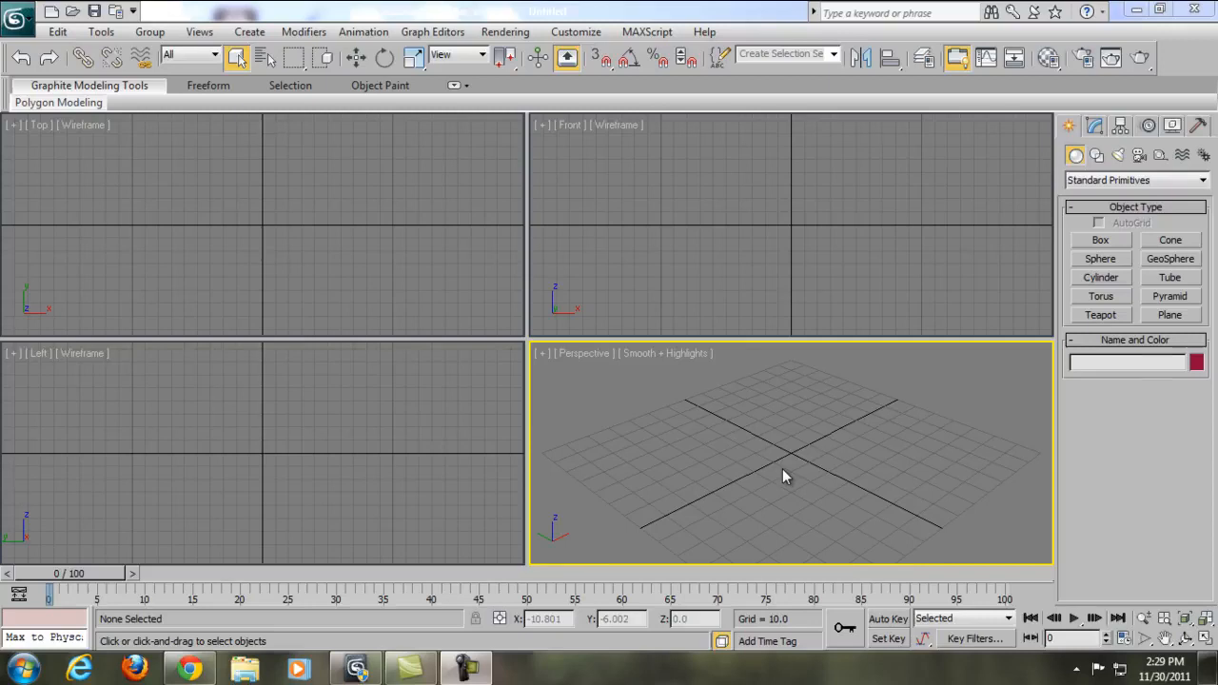
# Create a teapot with a radius of about 20.5 near the grid's centre in the Perspective view.
pyautogui.moveTo(769, 457); pyautogui.dragTo(763, 430, button='middle')
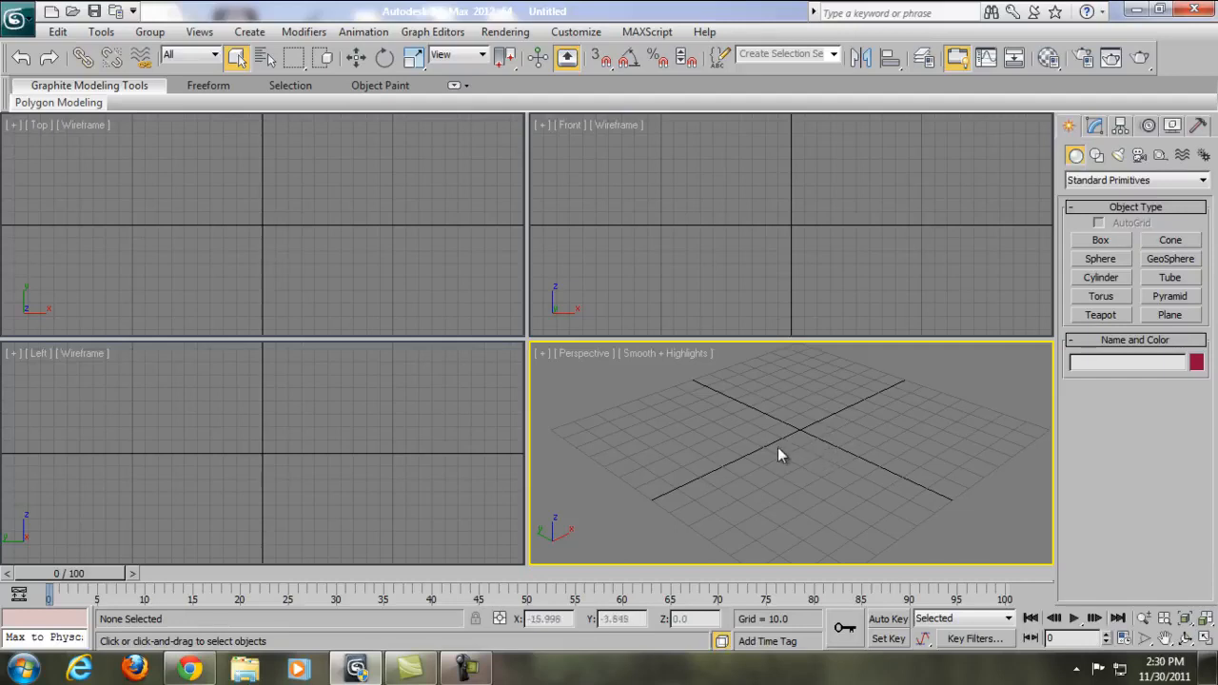
pyautogui.moveTo(777, 451); pyautogui.dragTo(831, 454, button='middle')
pyautogui.click(1090, 320)
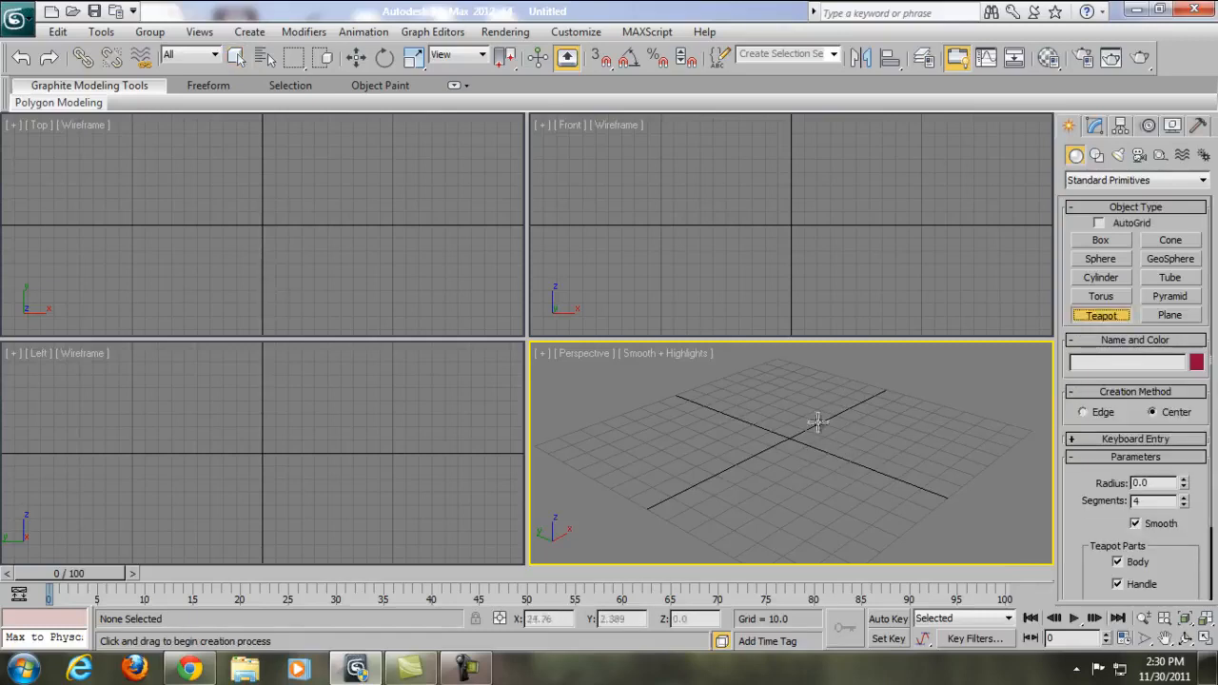
pyautogui.moveTo(796, 444); pyautogui.dragTo(812, 423)
pyautogui.moveTo(812, 423); pyautogui.dragTo(830, 468, button='middle')
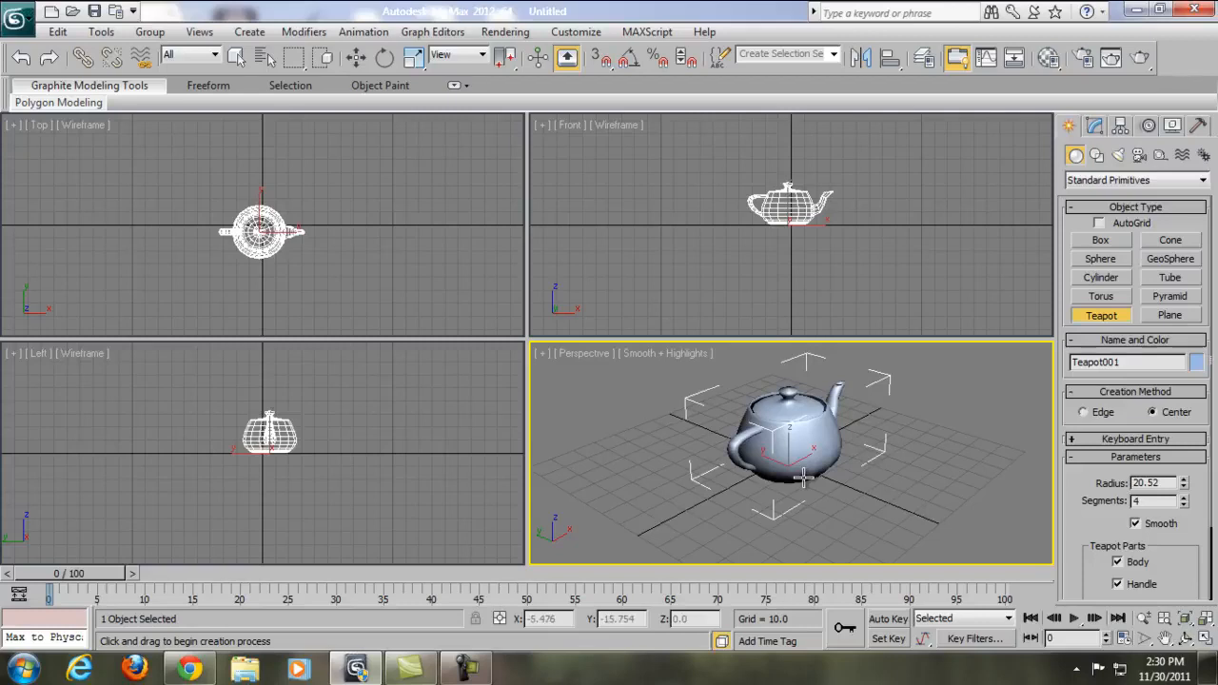
# Examine the teapot at different zoom levels and angles in the Perspective view, and delete it.
pyautogui.scroll(6, 802, 478)
pyautogui.scroll(-3, 801, 475)
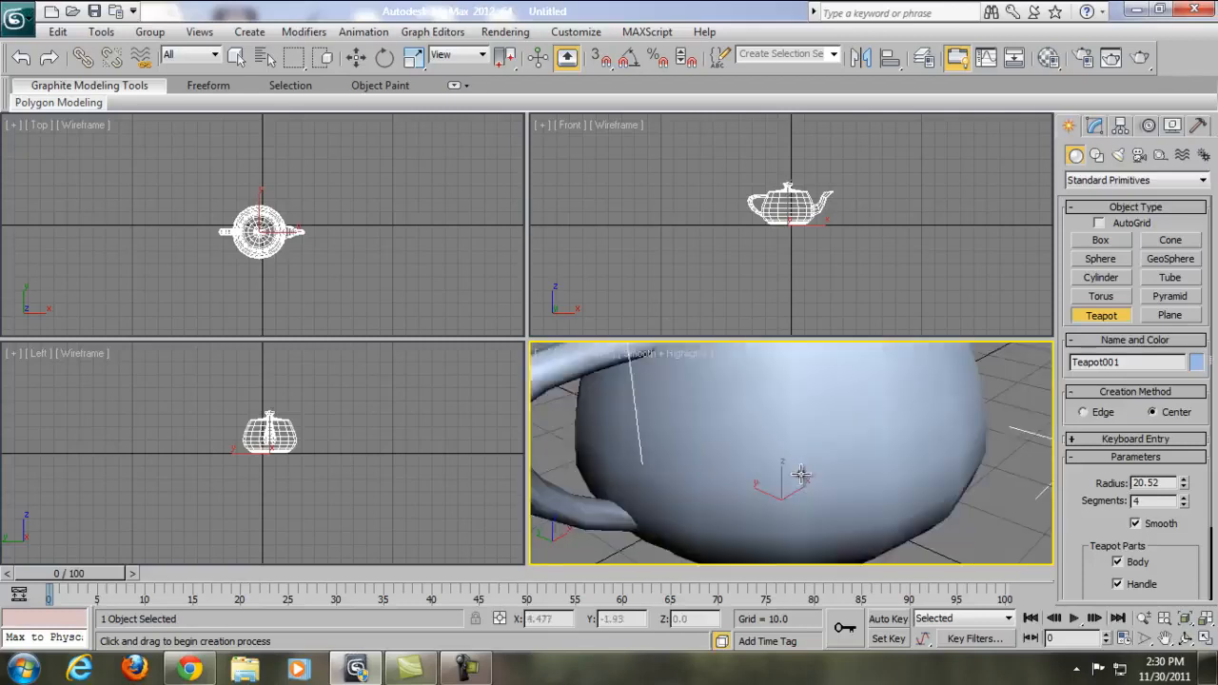
pyautogui.scroll(3, 800, 473)
pyautogui.scroll(-6, 801, 466)
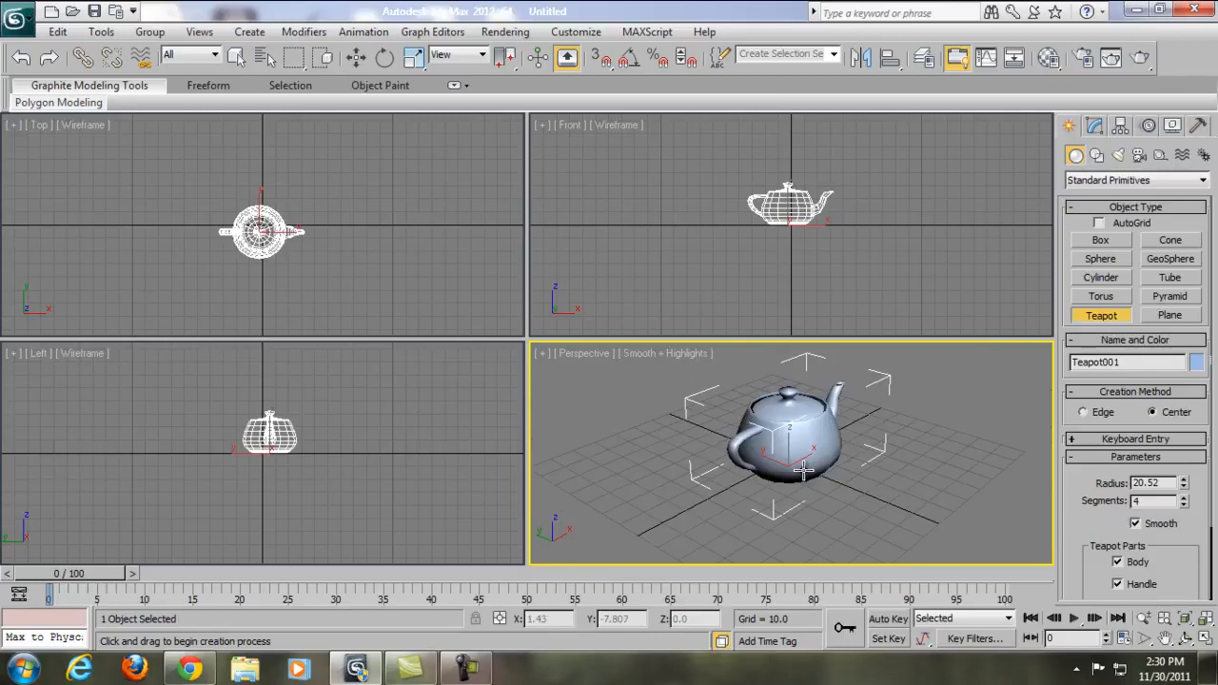
pyautogui.moveTo(777, 440)
pyautogui.mouseDown(button='middle')
pyautogui.moveTo(838, 435)
pyautogui.moveTo(768, 436)
pyautogui.mouseUp(button='middle')
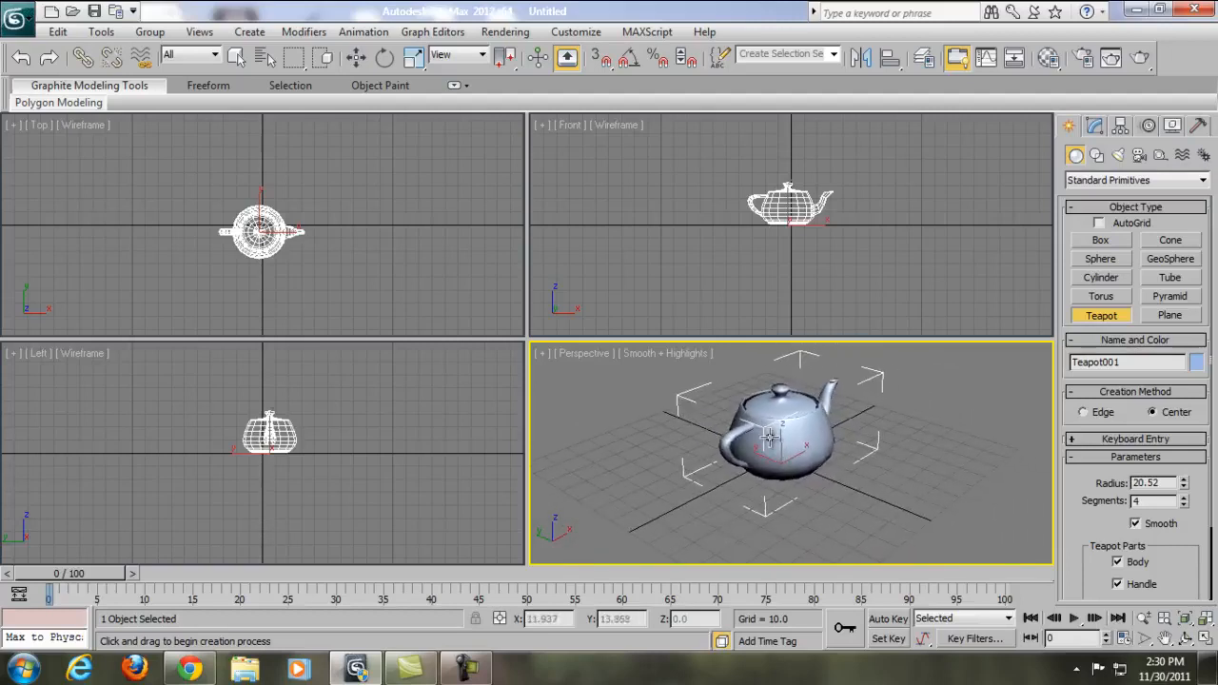
pyautogui.moveTo(769, 435); pyautogui.dragTo(798, 449, button='middle')
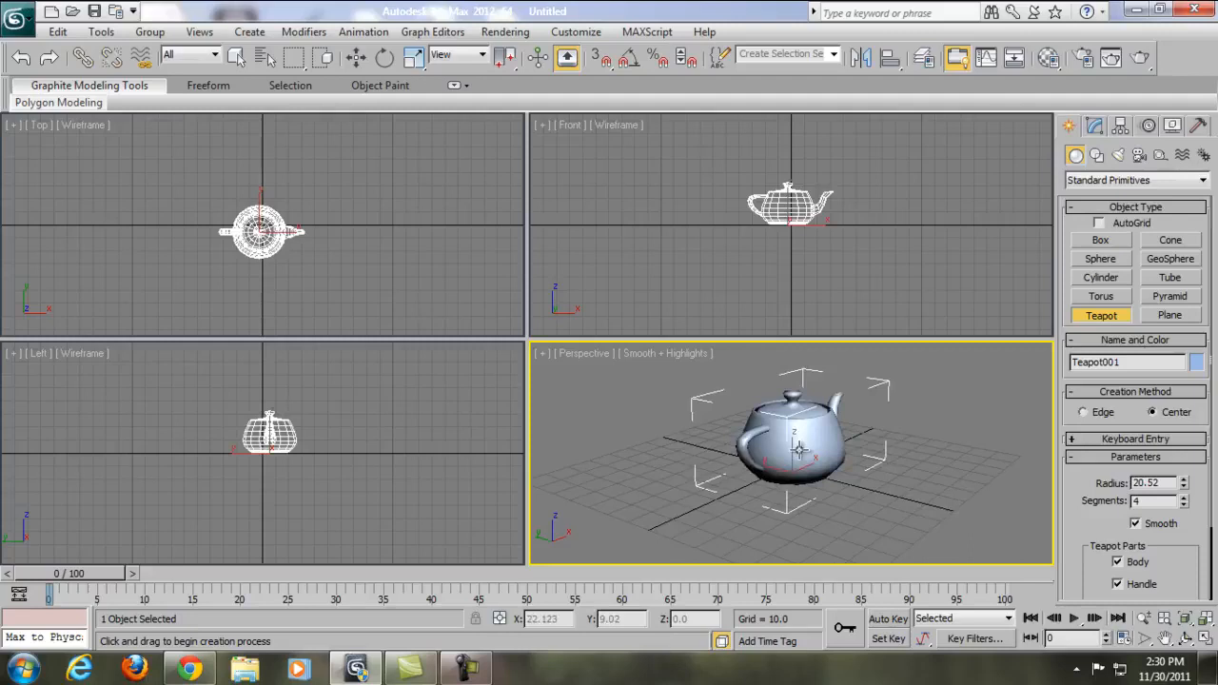
pyautogui.moveTo(798, 449)
pyautogui.keyDown('alt'); pyautogui.mouseDown(button='middle')
pyautogui.moveTo(955, 421)
pyautogui.moveTo(837, 409)
pyautogui.moveTo(685, 495)
pyautogui.moveTo(732, 371)
pyautogui.moveTo(843, 339)
pyautogui.moveTo(810, 433)
pyautogui.mouseUp(button='middle'); pyautogui.keyUp('alt')
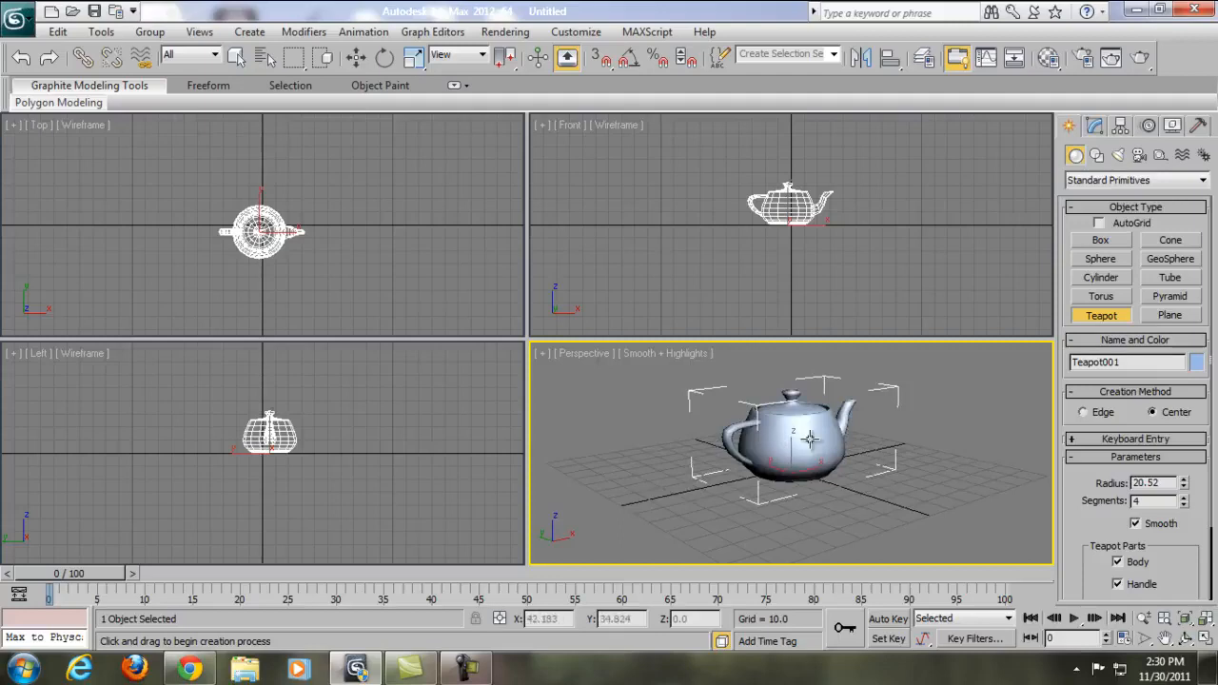
pyautogui.press('Delete')
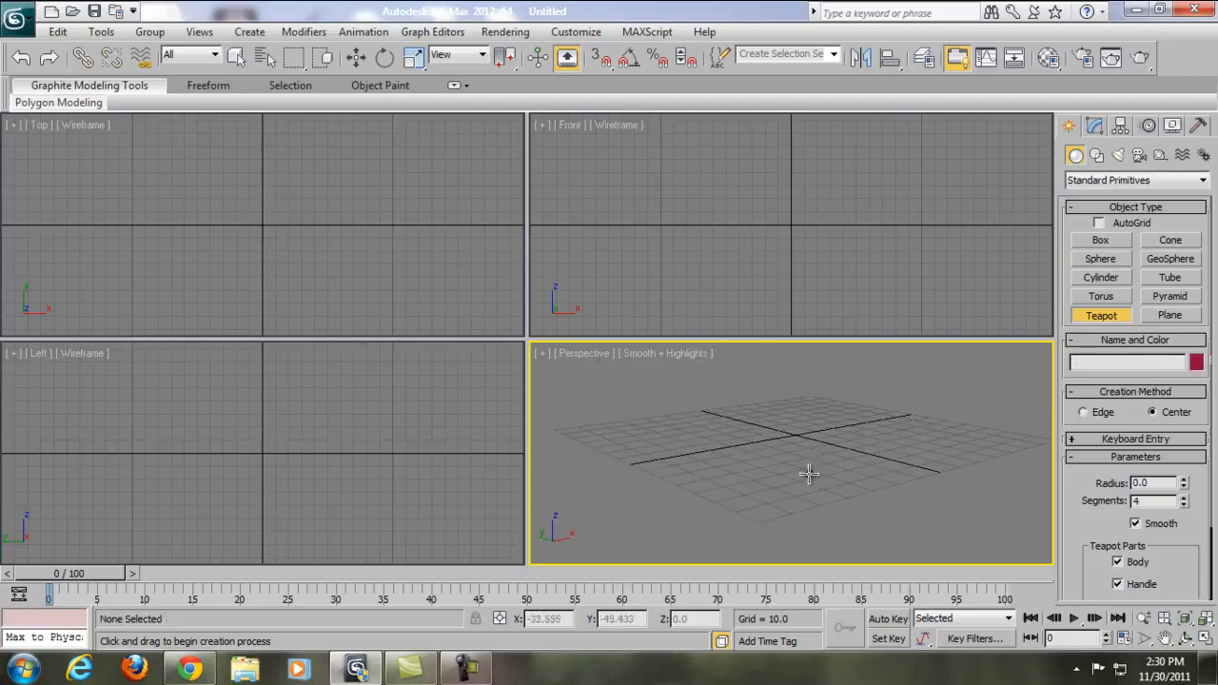
pyautogui.keyDown('alt'); pyautogui.moveTo(805, 462); pyautogui.dragTo(845, 461, button='middle'); pyautogui.keyUp('alt')
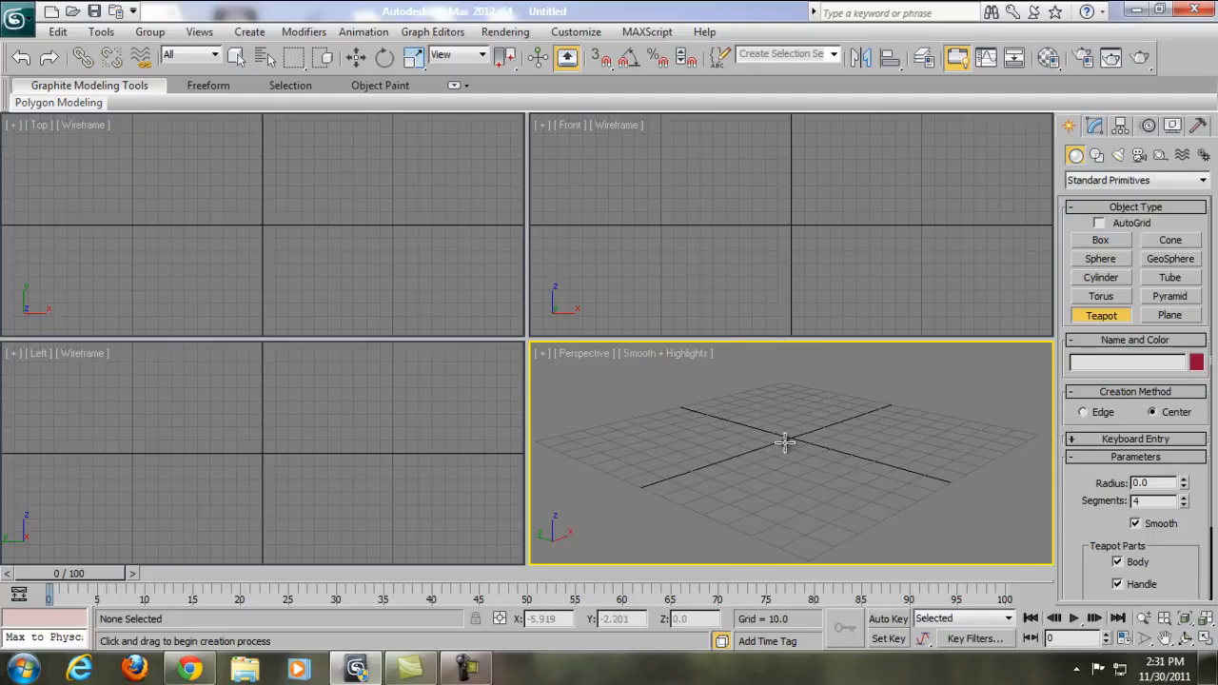
# Assign V-Ray Adv 2.00.03 as the production renderer in the render setup.
pyautogui.click(1083, 57)
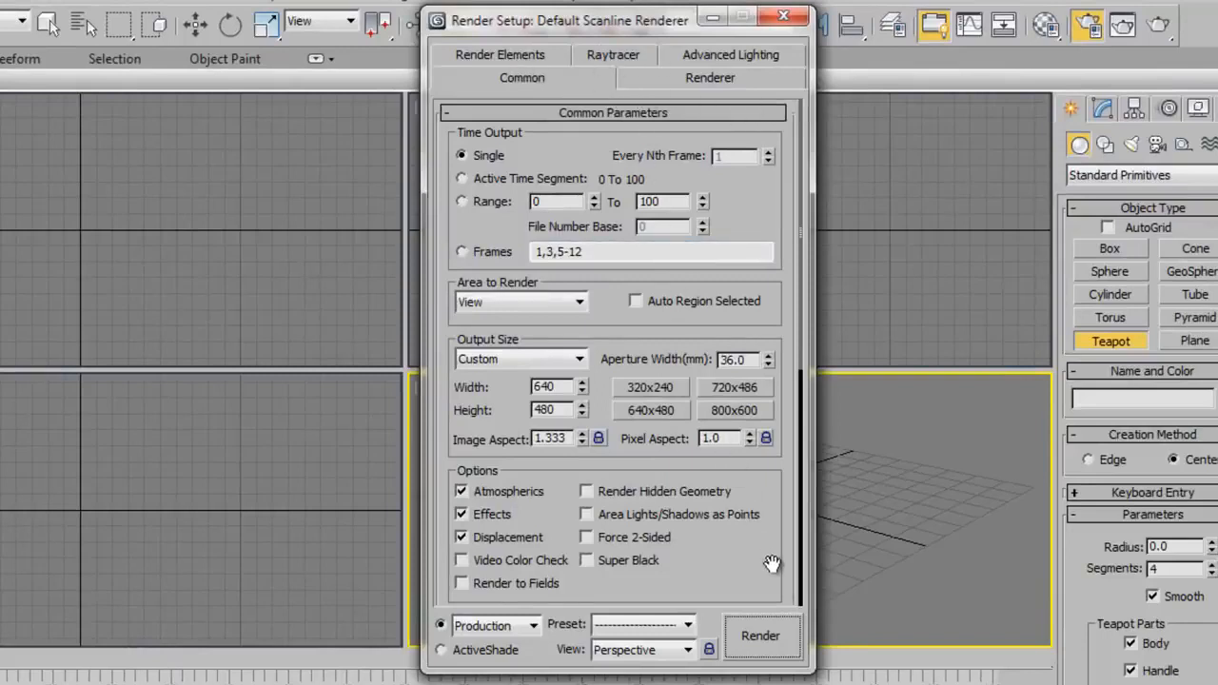
pyautogui.scroll(-6, 758, 361)
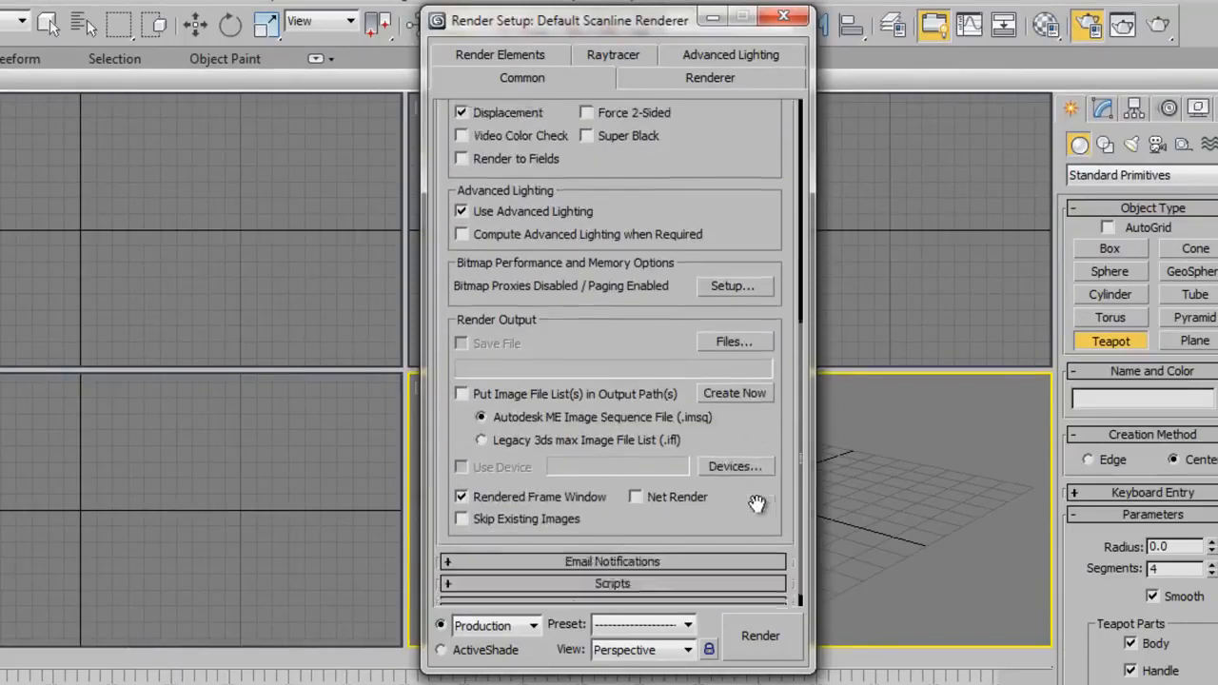
pyautogui.scroll(-1, 757, 503)
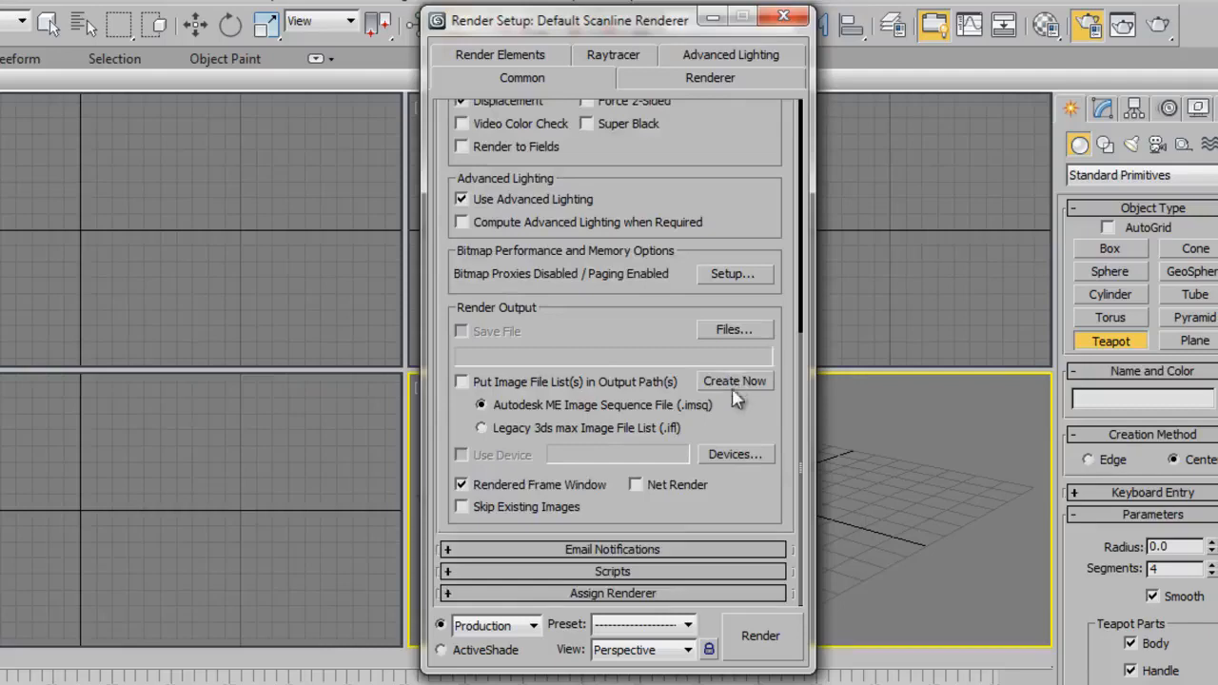
pyautogui.click(623, 594)
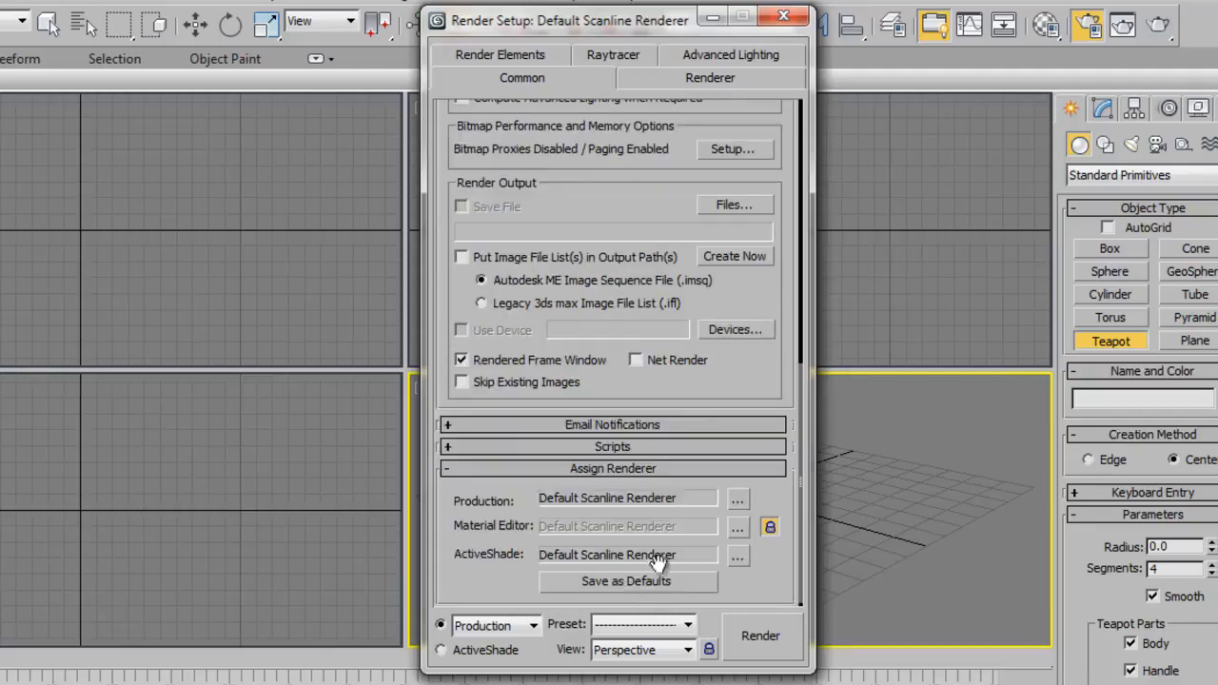
pyautogui.click(737, 500)
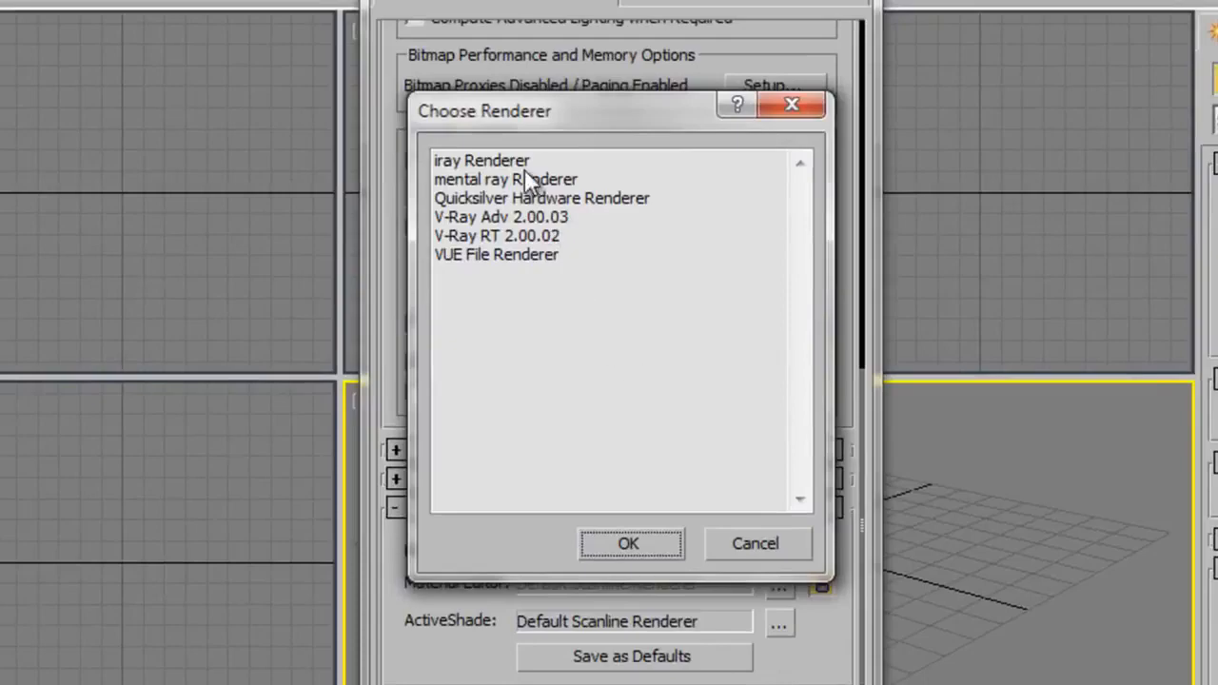
pyautogui.doubleClick(500, 218)
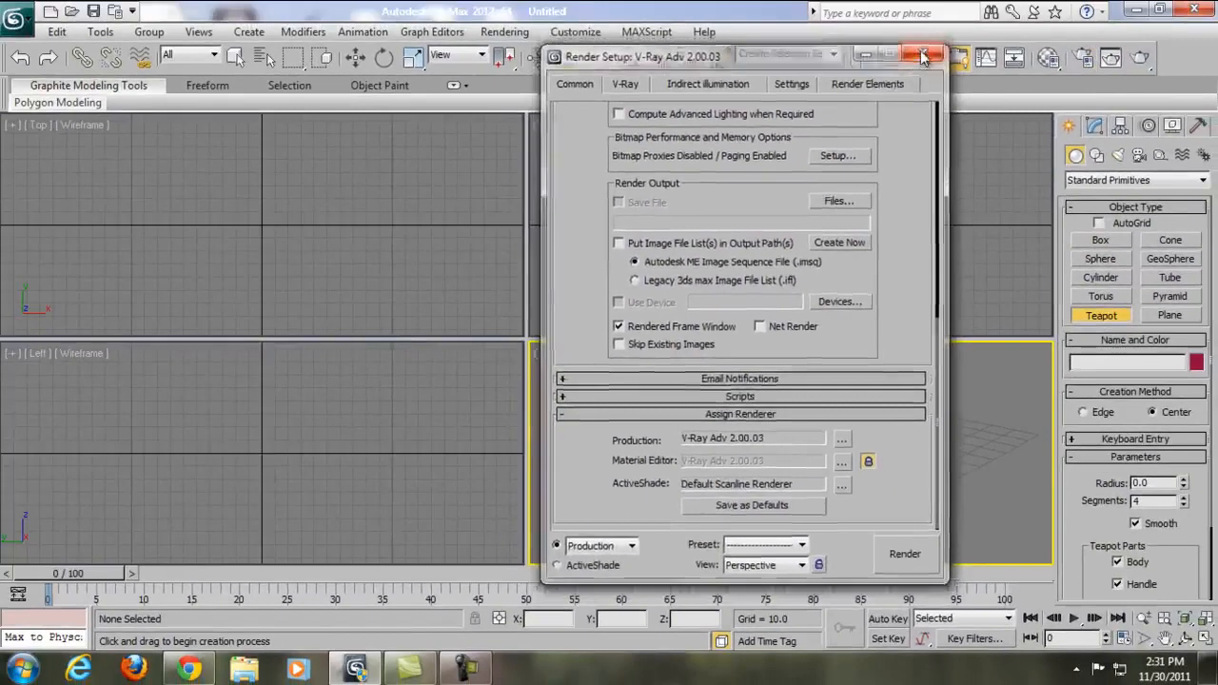
pyautogui.click(928, 39)
# Try a standard plane covering the grid, enlarged to about 424.6 long by 426.7 wide, and delete it.
pyautogui.moveTo(808, 425); pyautogui.dragTo(807, 451, button='middle')
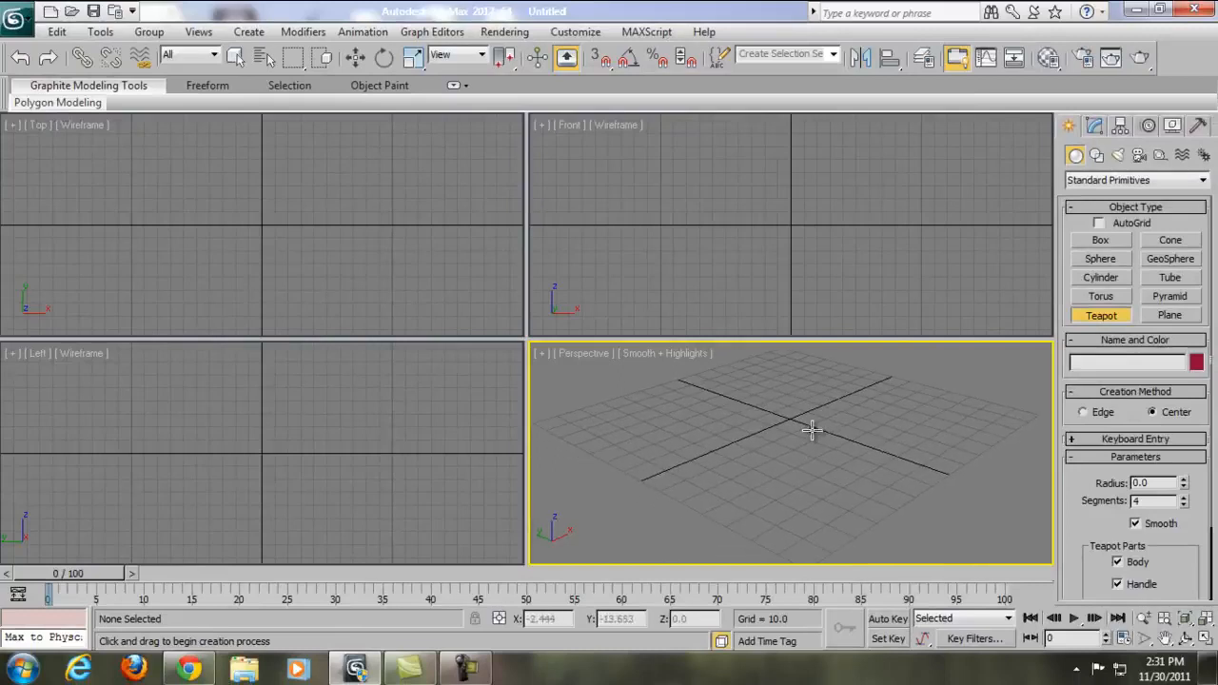
pyautogui.moveTo(824, 421); pyautogui.dragTo(889, 429, button='middle')
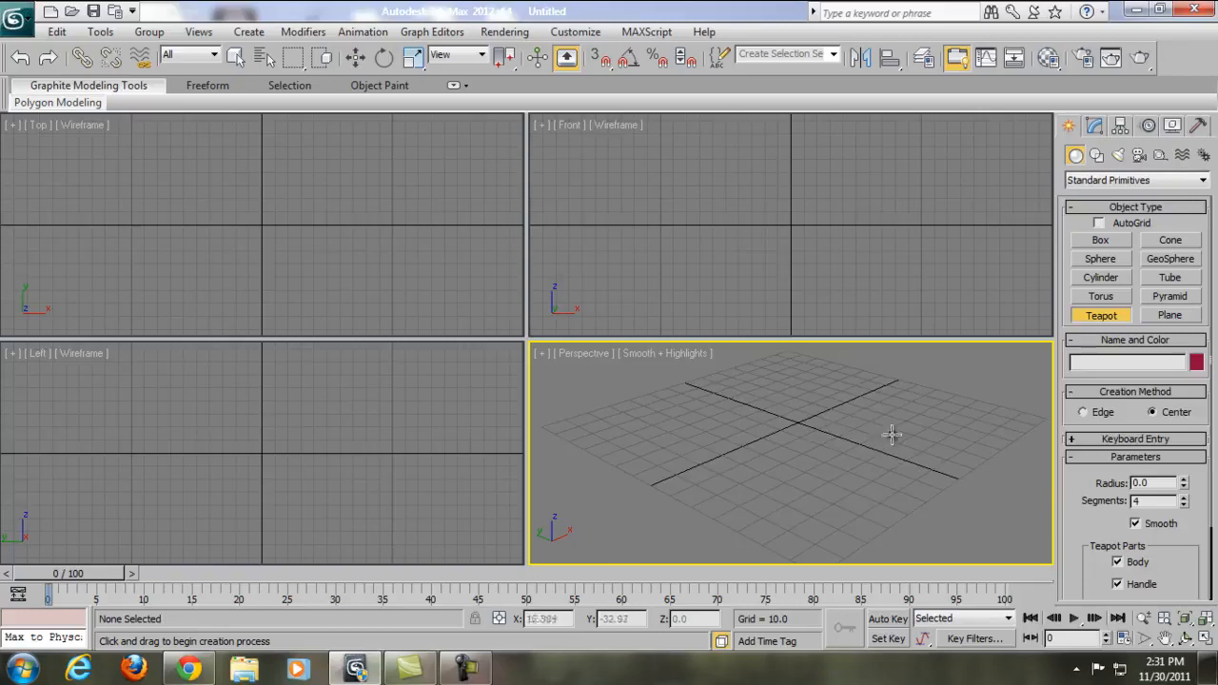
pyautogui.click(1170, 315)
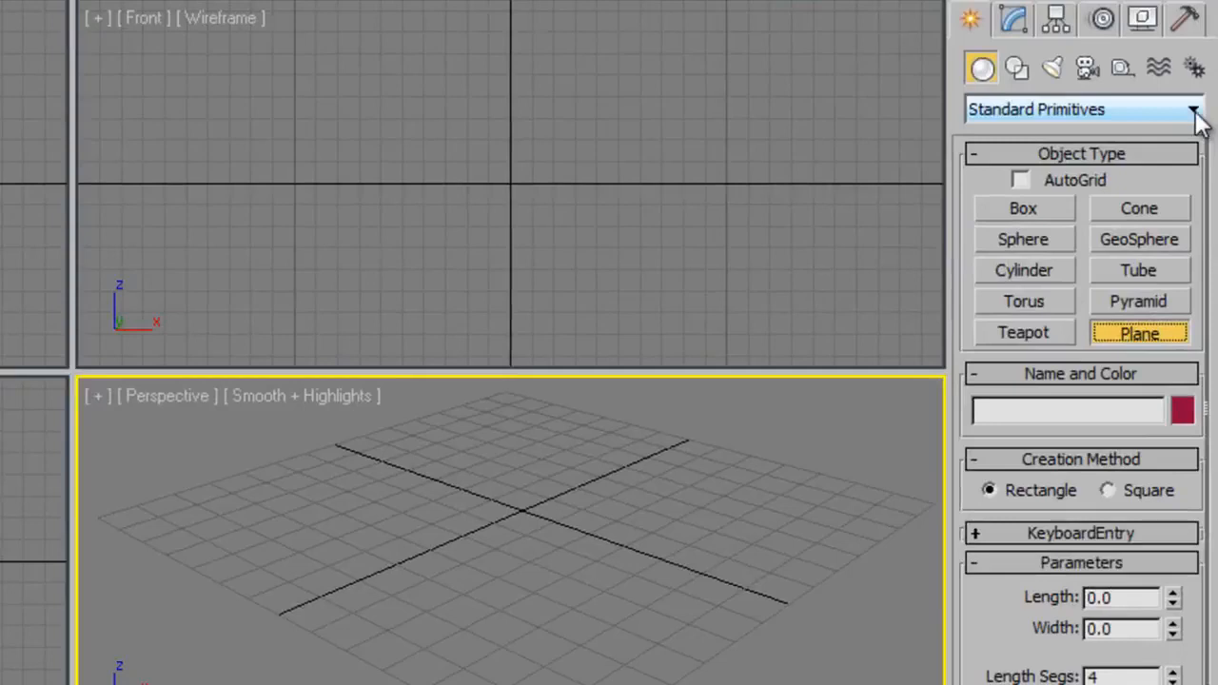
pyautogui.scroll(-3, 617, 481)
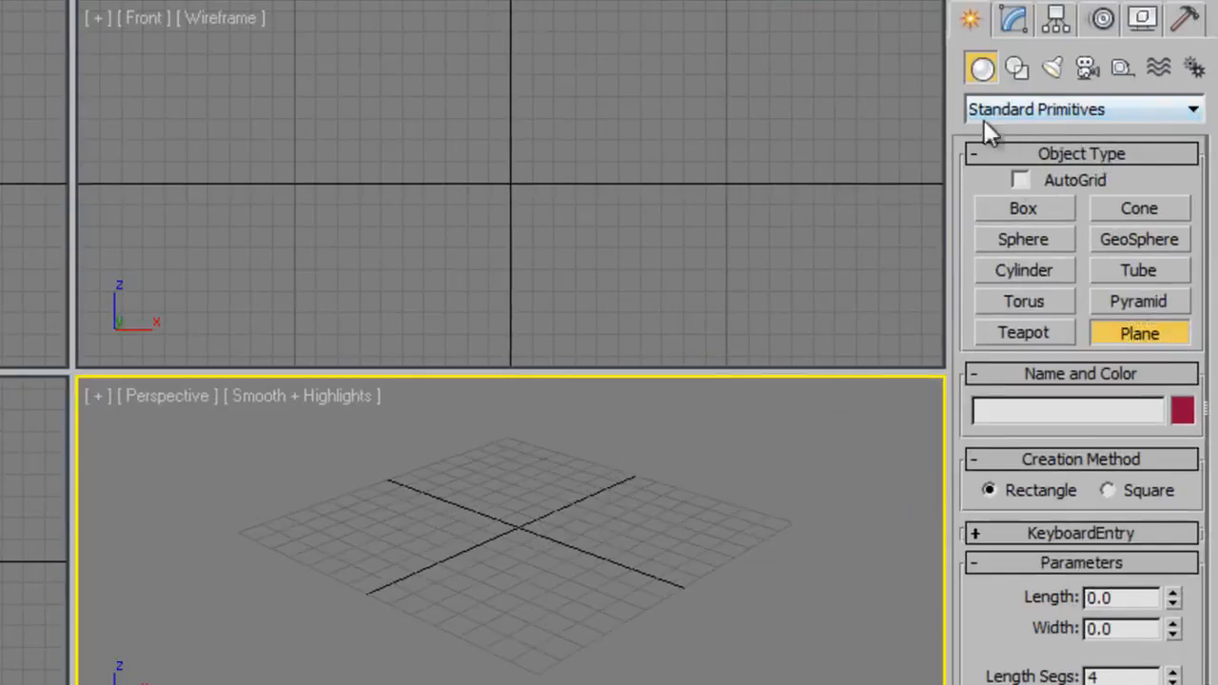
pyautogui.moveTo(199, 516); pyautogui.dragTo(803, 525)
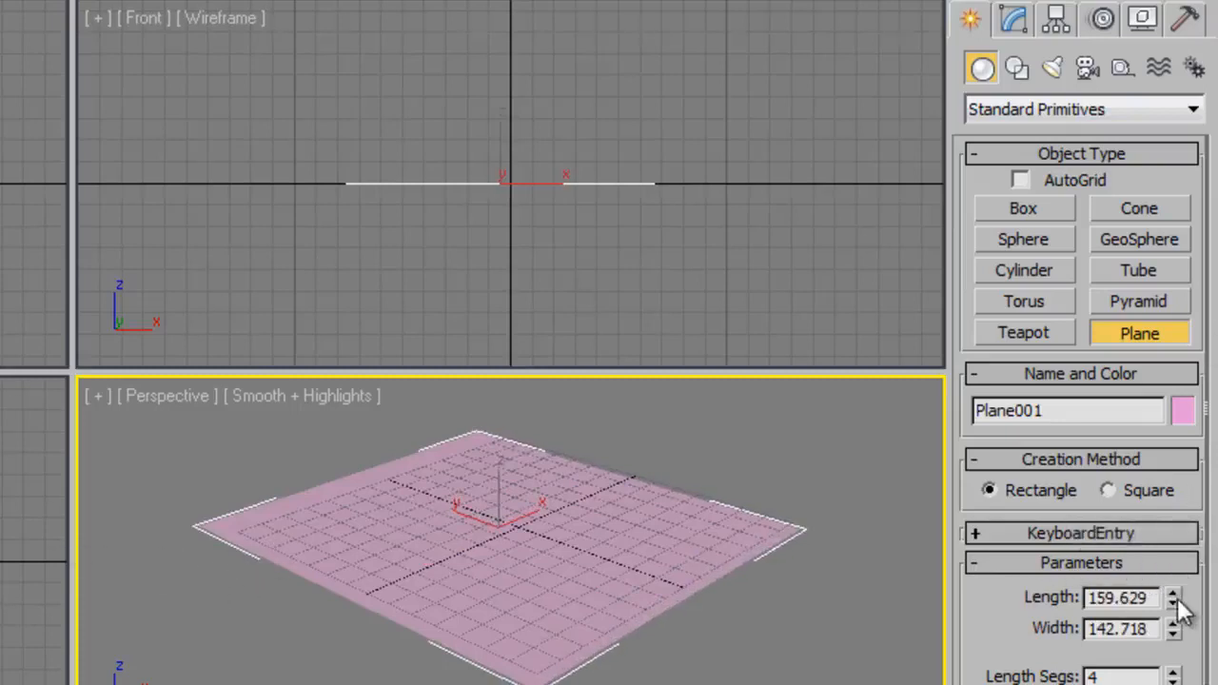
pyautogui.moveTo(1173, 599); pyautogui.dragTo(1164, 505)
pyautogui.moveTo(1176, 634); pyautogui.dragTo(1149, 337)
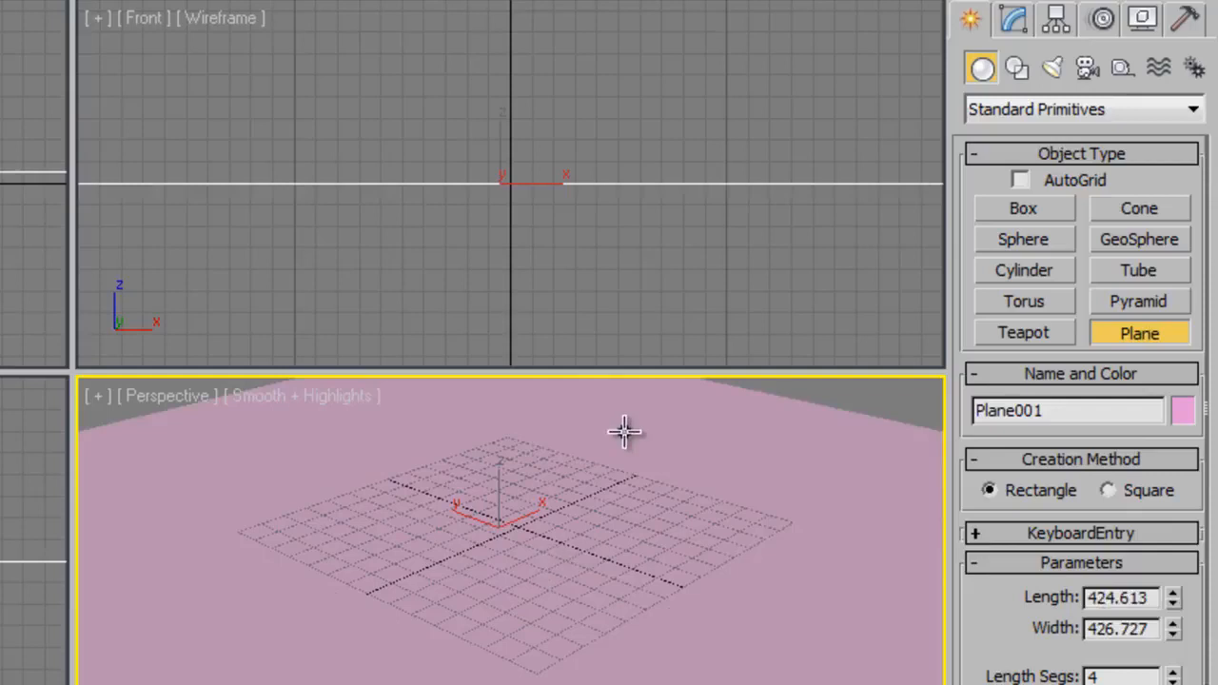
pyautogui.press('Delete')
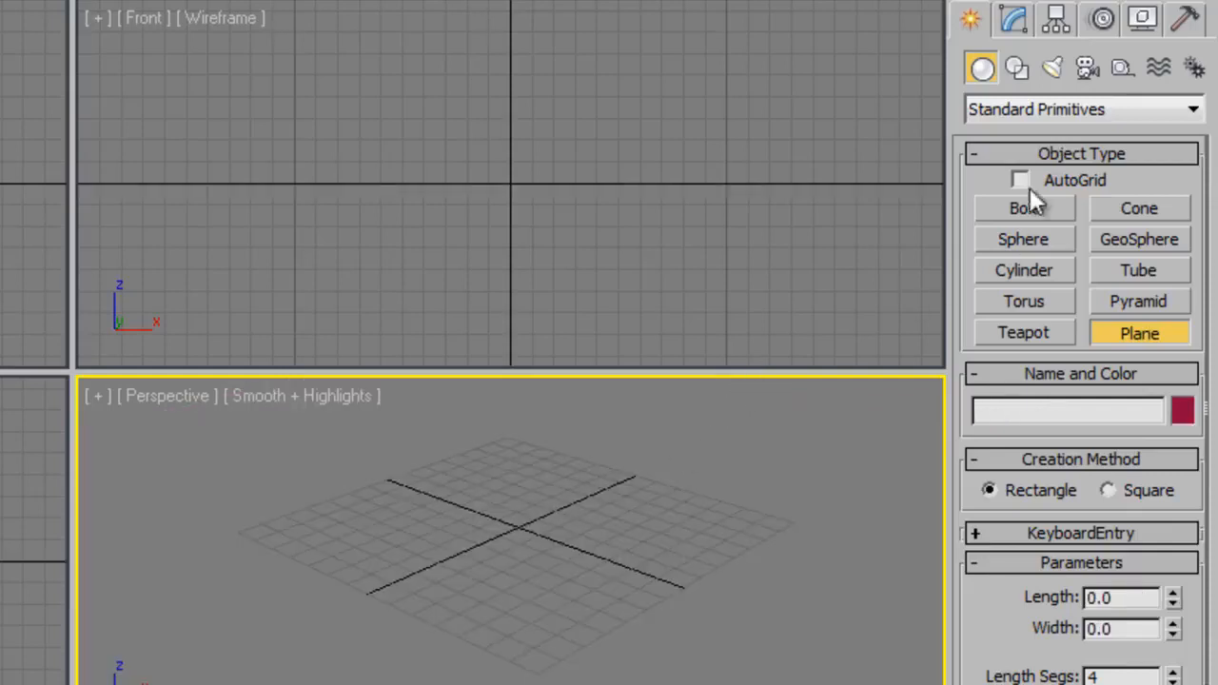
# Place an infinite VRayPlane near the far-left corner of the grid in the Perspective view.
pyautogui.click(1079, 107)
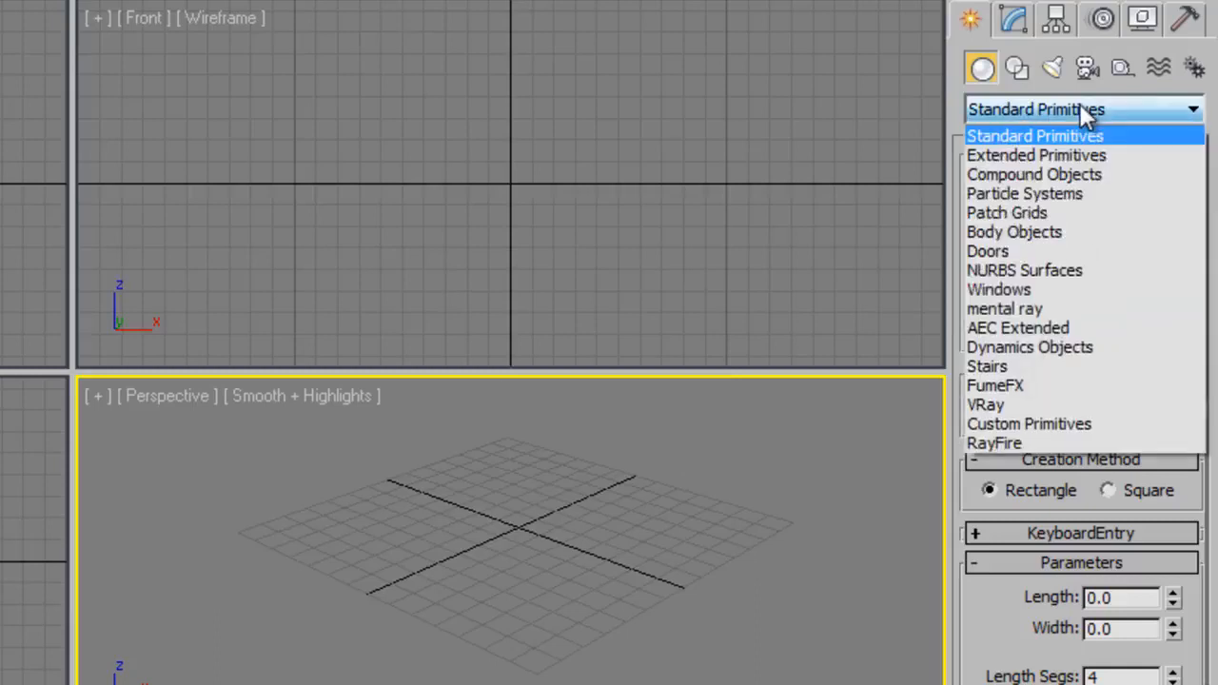
pyautogui.click(1026, 405)
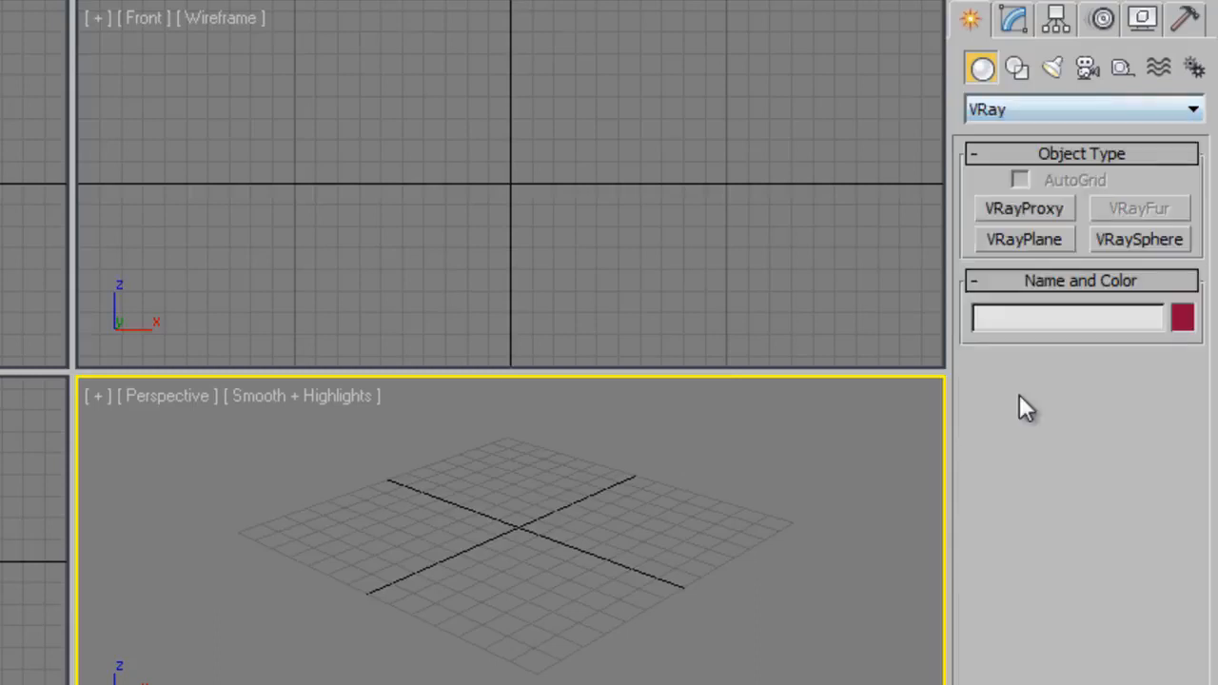
pyautogui.click(1040, 242)
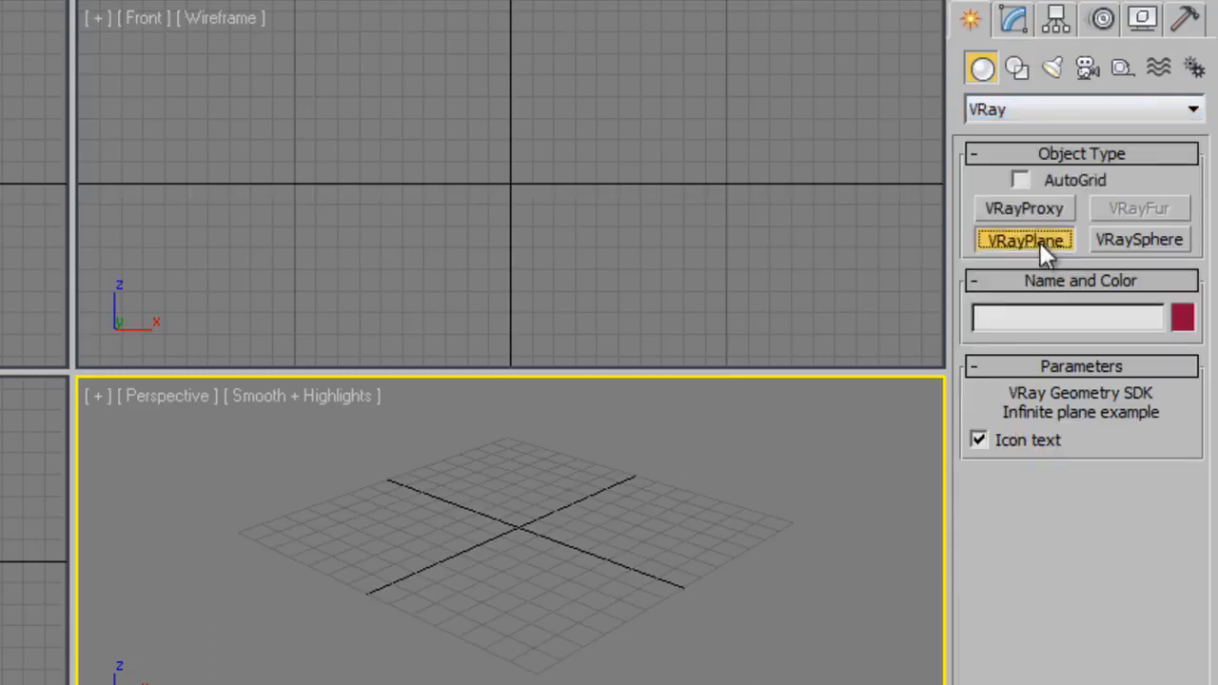
pyautogui.click(311, 535)
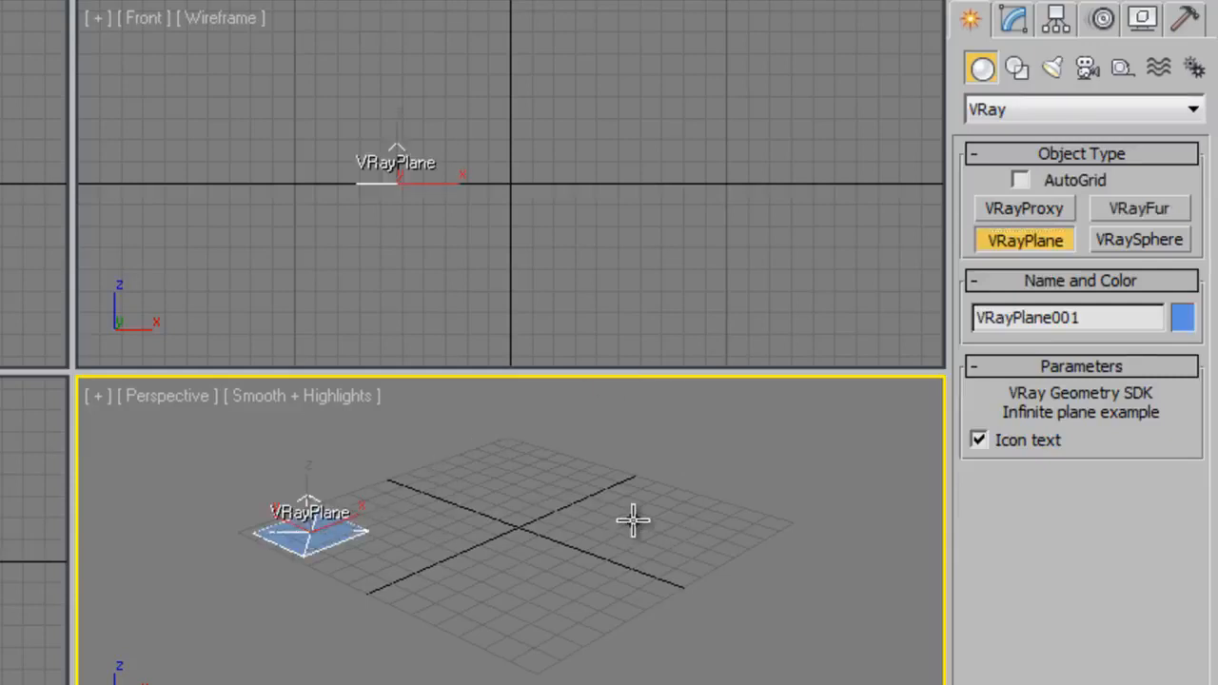
# Render the Perspective view from a low angle to inspect the VRayPlane, and close the message and render windows.
pyautogui.scroll(2, 633, 520)
pyautogui.moveTo(497, 508); pyautogui.dragTo(503, 543, button='middle')
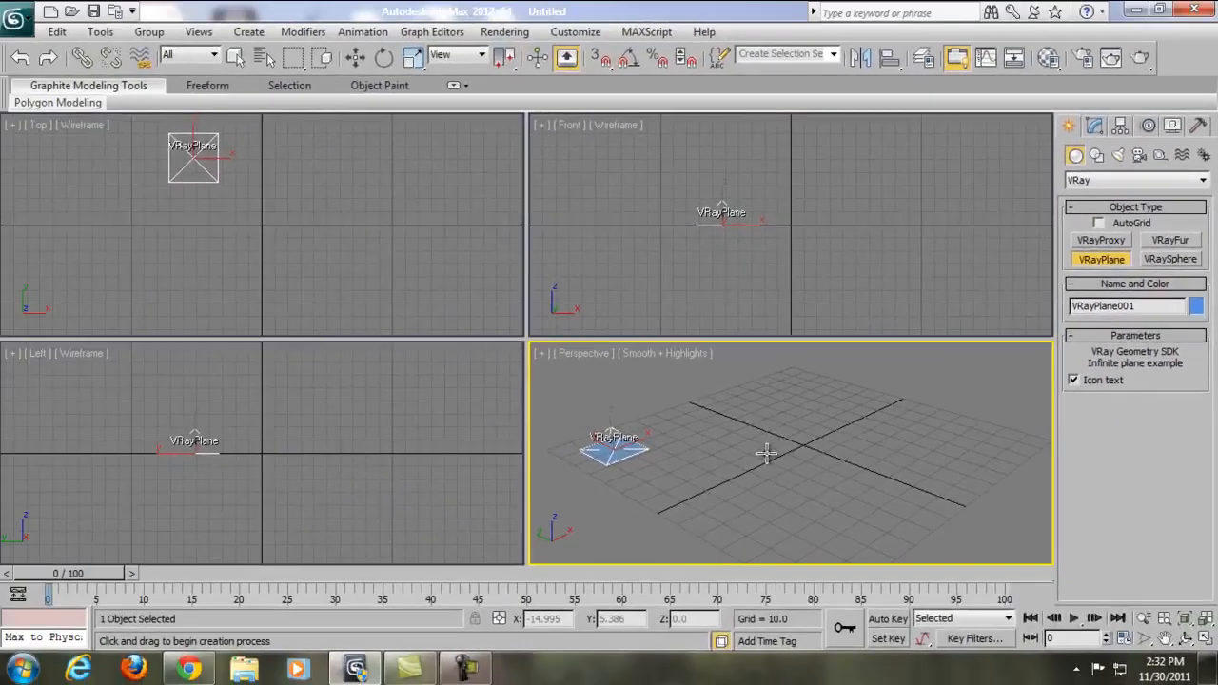
pyautogui.keyDown('alt'); pyautogui.moveTo(769, 473); pyautogui.dragTo(772, 439, button='middle'); pyautogui.keyUp('alt')
pyautogui.hotkey('shift', 'q')
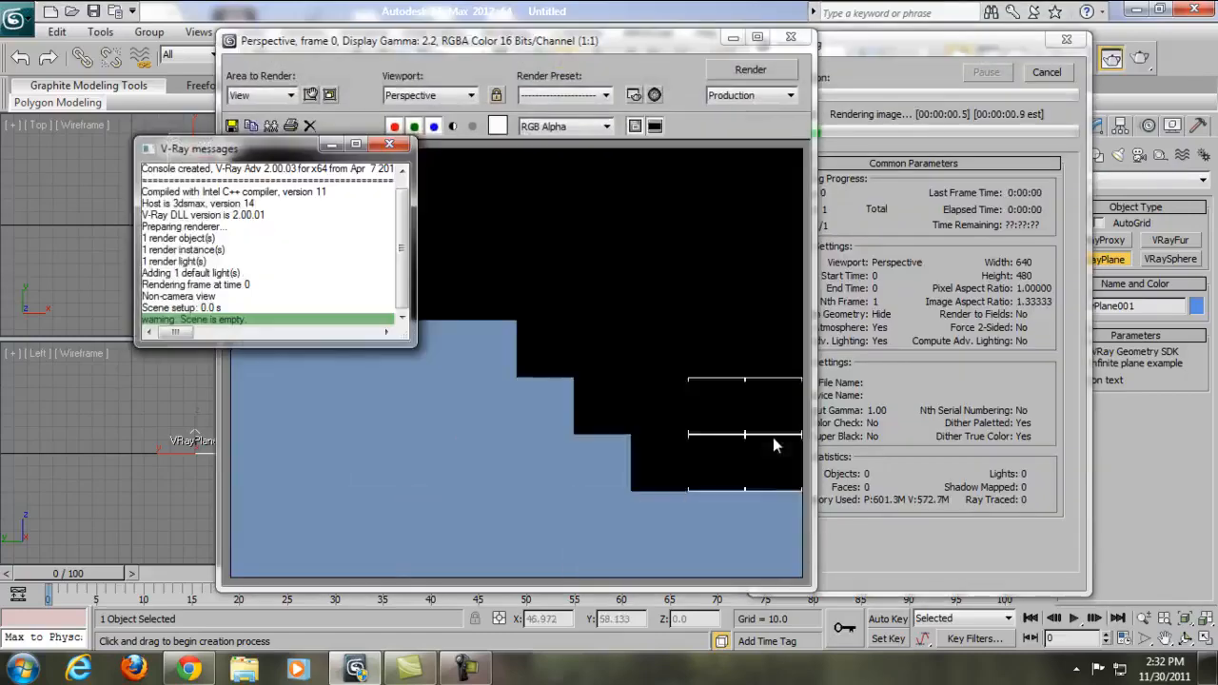
pyautogui.click(388, 144)
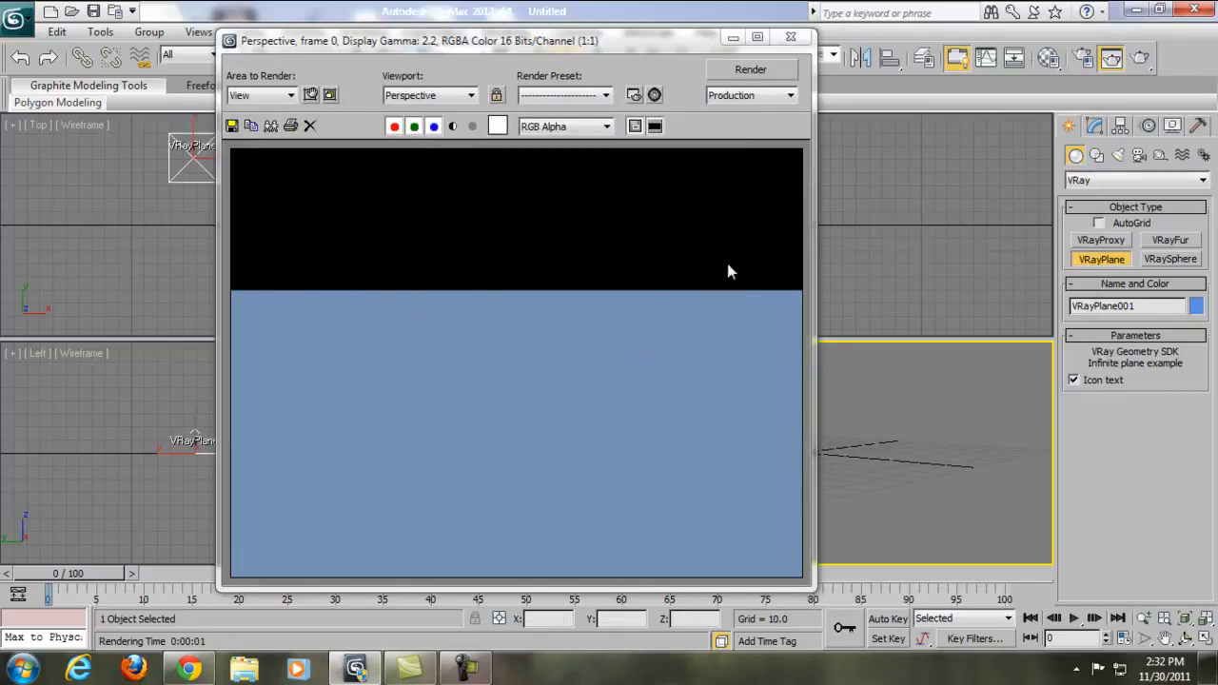
pyautogui.click(789, 37)
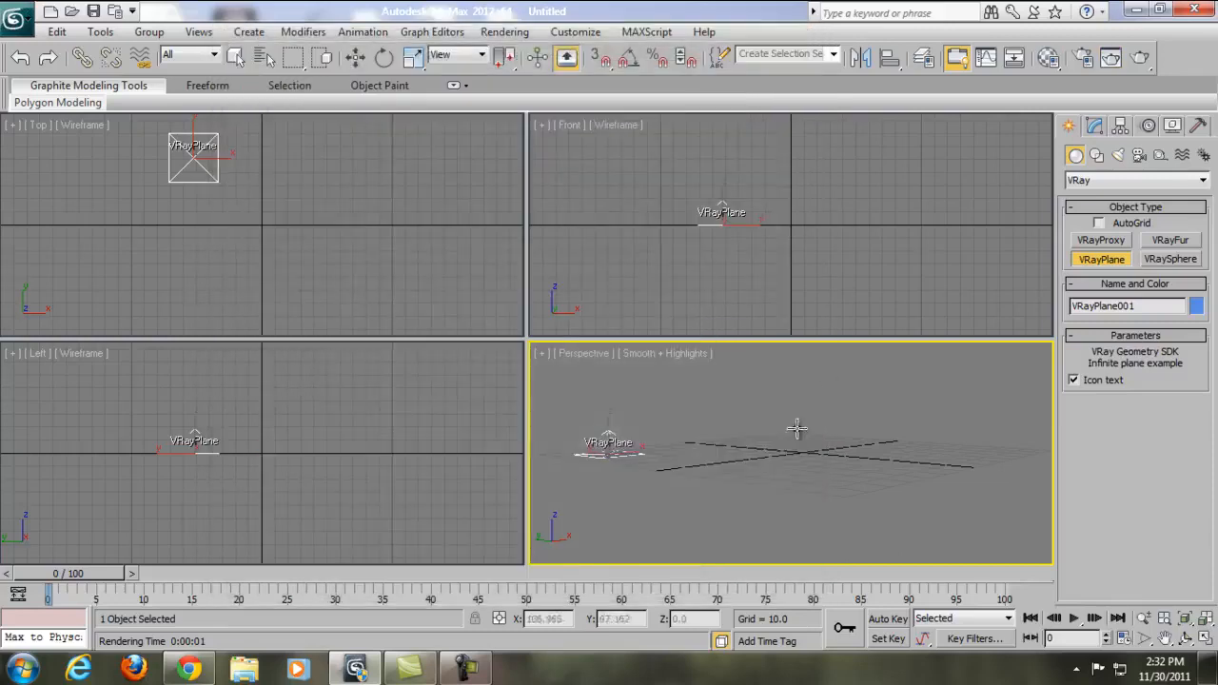
# Create a standard teapot with a radius of about 16.9 at the center of the grid in the Perspective view.
pyautogui.keyDown('alt'); pyautogui.moveTo(779, 444); pyautogui.dragTo(674, 463, button='middle'); pyautogui.keyUp('alt')
pyautogui.keyDown('alt'); pyautogui.moveTo(809, 461); pyautogui.dragTo(810, 465, button='middle'); pyautogui.keyUp('alt')
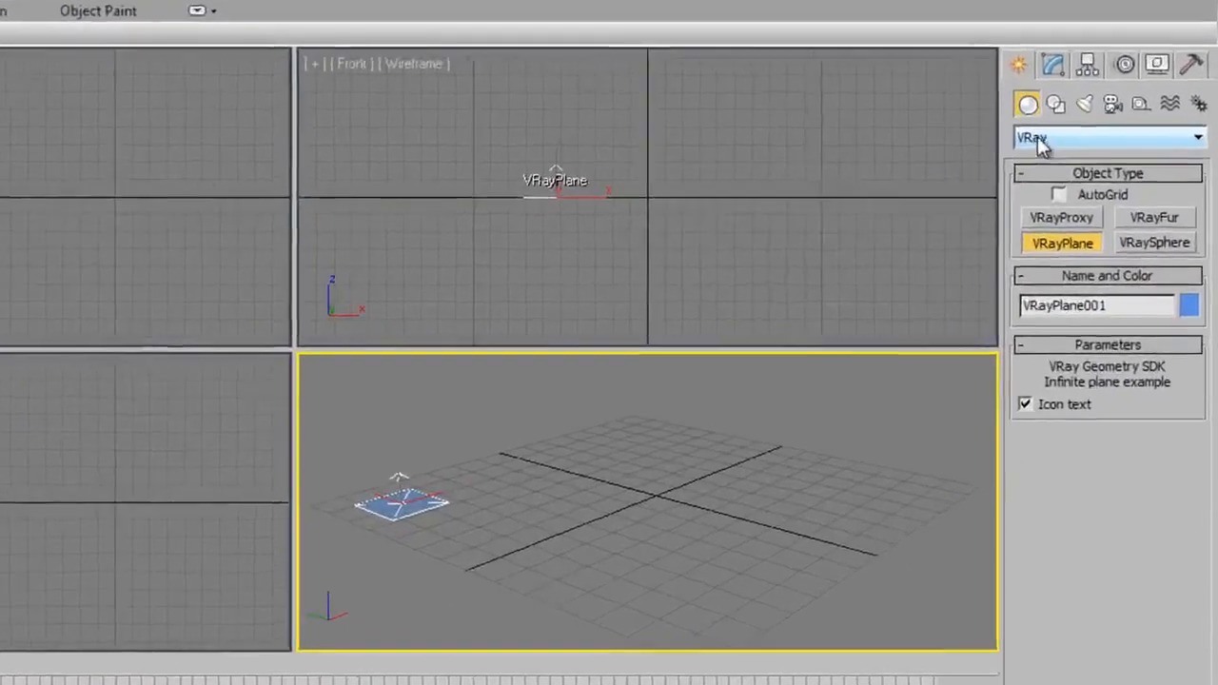
pyautogui.click(1093, 181)
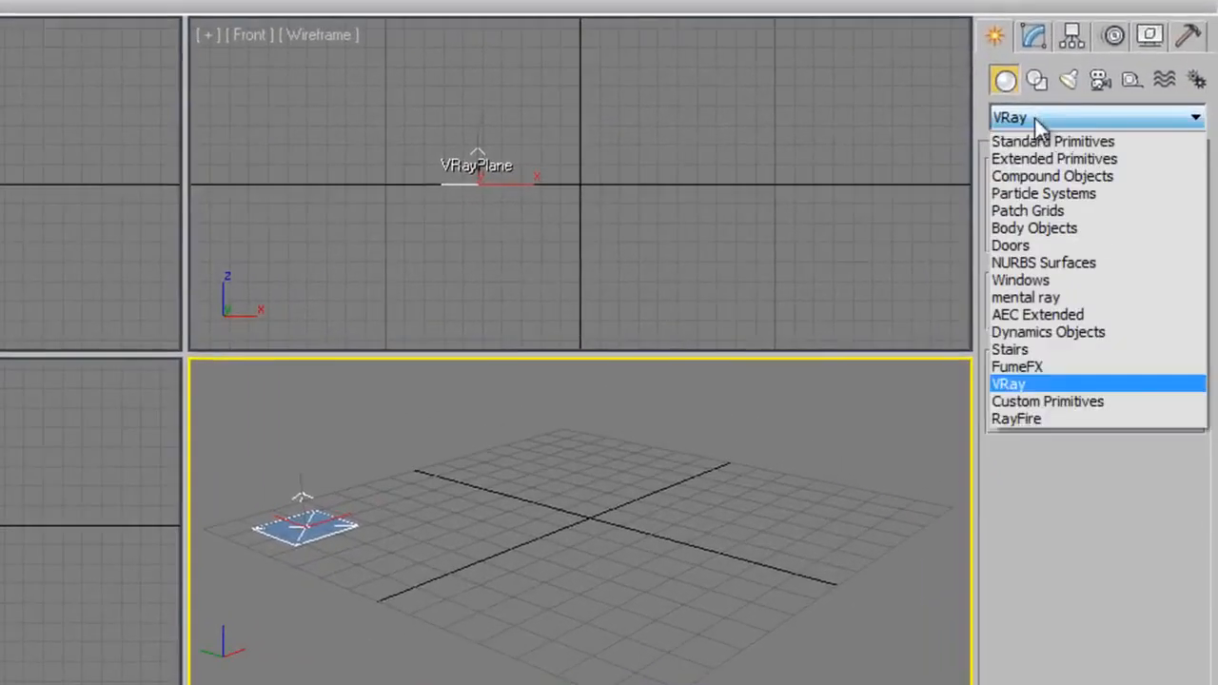
pyautogui.click(1057, 141)
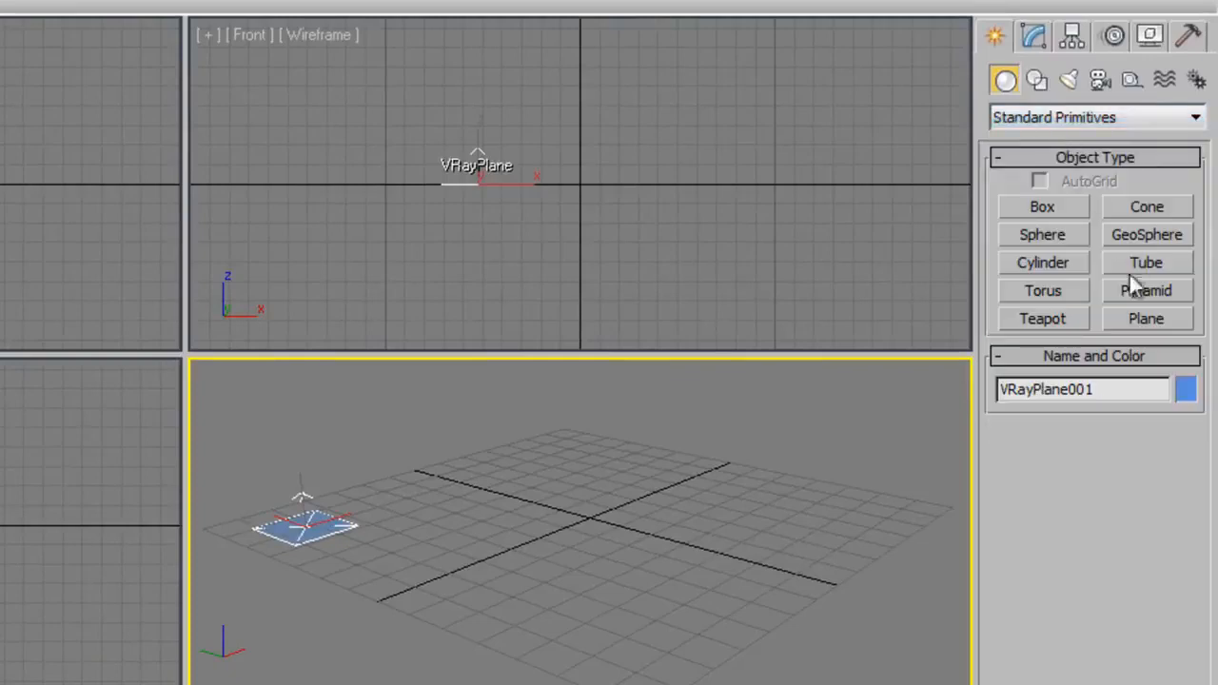
pyautogui.click(1043, 320)
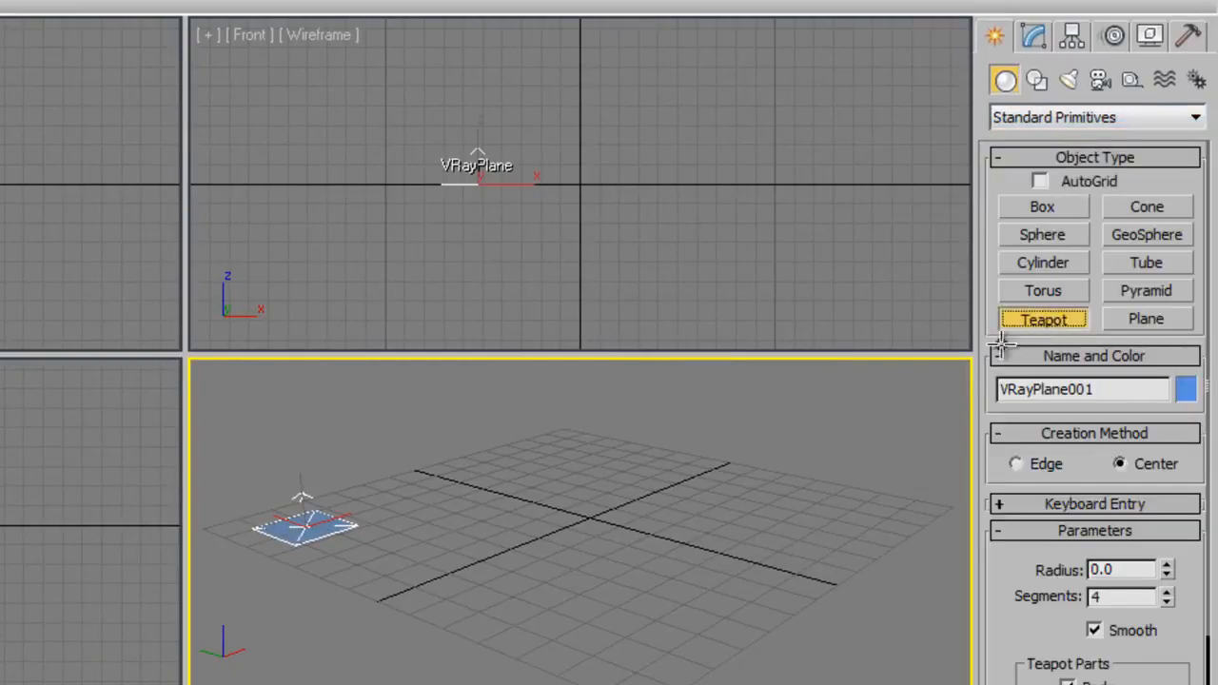
pyautogui.scroll(2, 530, 546)
pyautogui.moveTo(659, 522); pyautogui.dragTo(645, 535, button='middle')
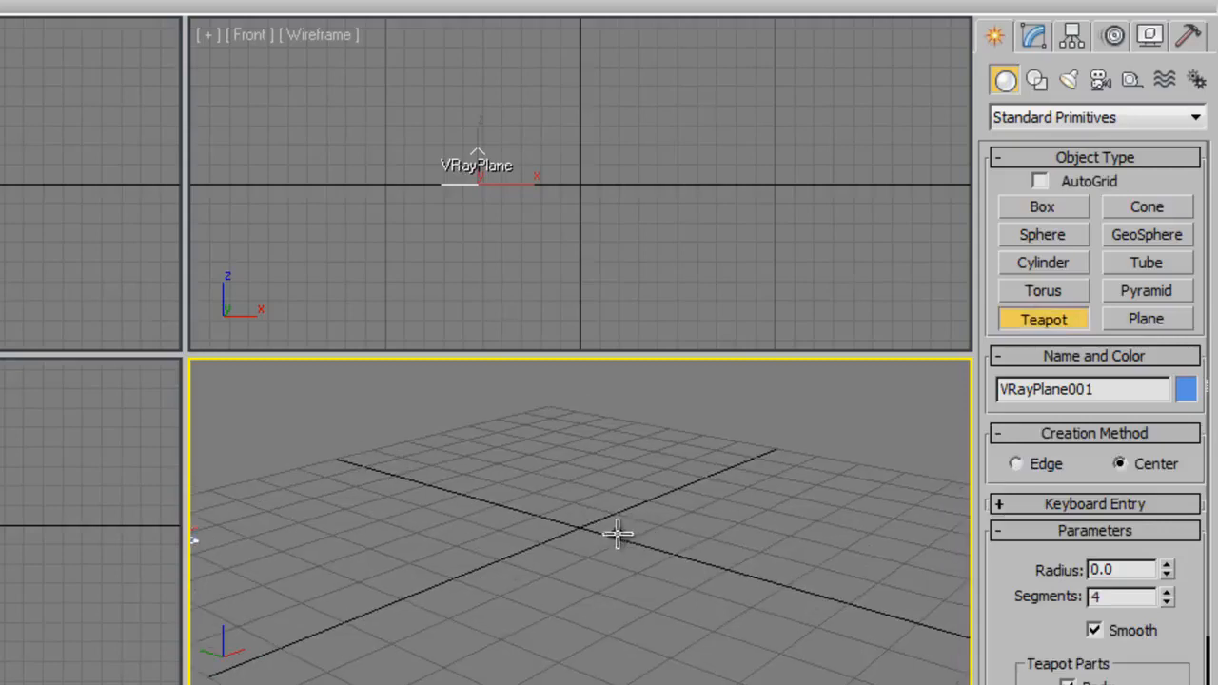
pyautogui.moveTo(582, 533); pyautogui.dragTo(584, 504)
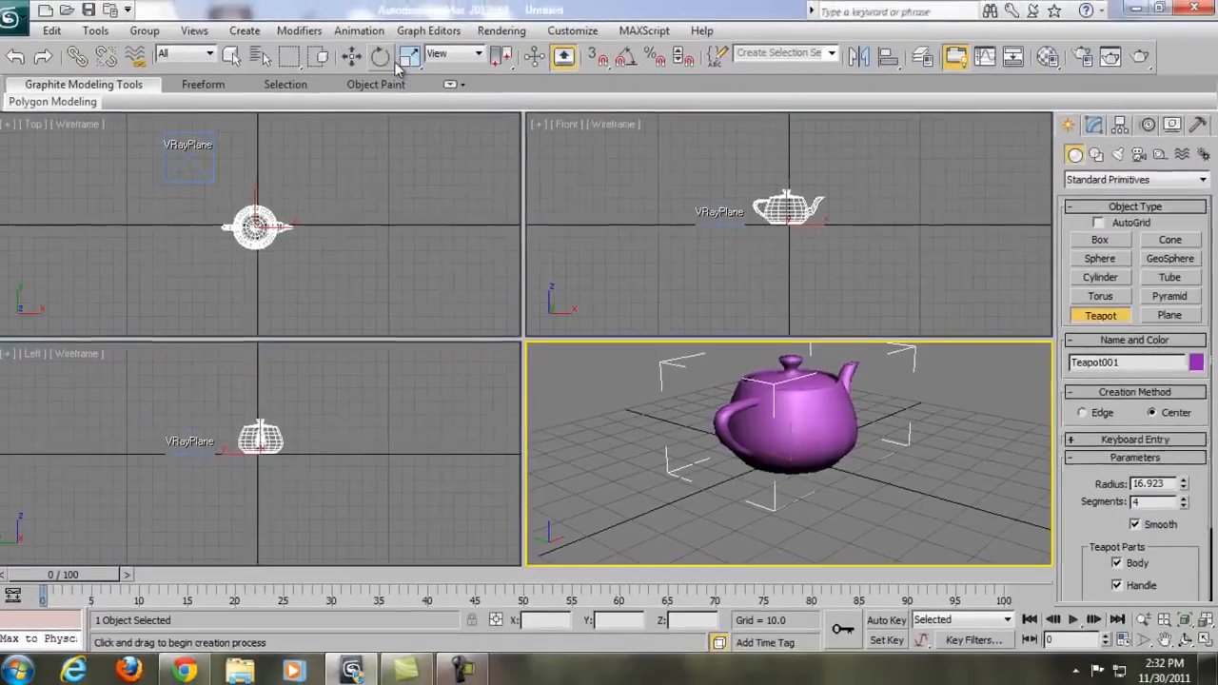
# Rotate the teapot about -74.7 degrees around its vertical axis and raise its segments to 16.
pyautogui.click(380, 58)
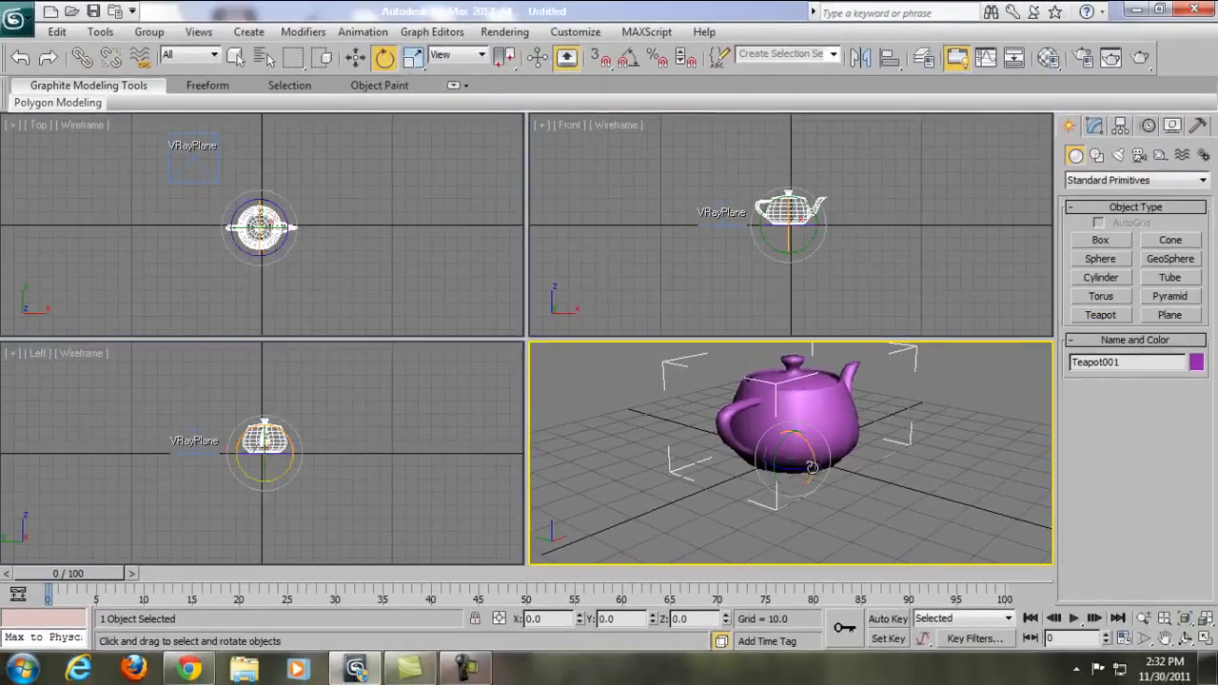
pyautogui.moveTo(791, 466); pyautogui.dragTo(828, 440)
pyautogui.scroll(4, 835, 440)
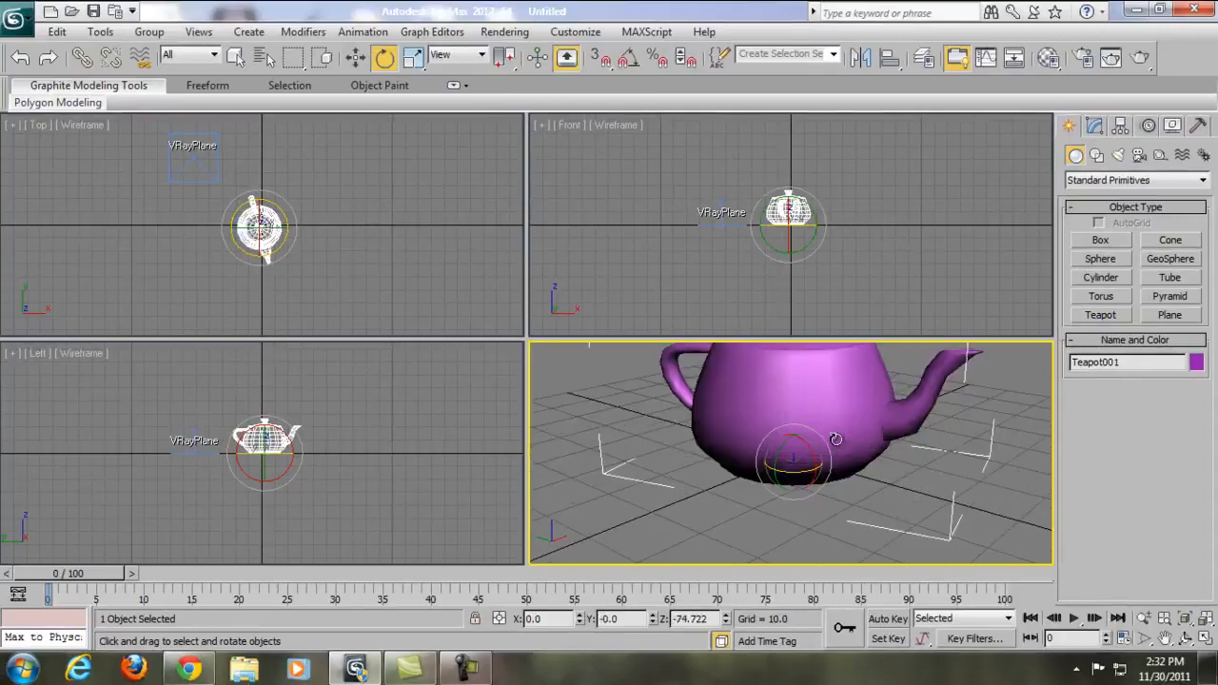
pyautogui.moveTo(824, 451); pyautogui.dragTo(783, 481, button='middle')
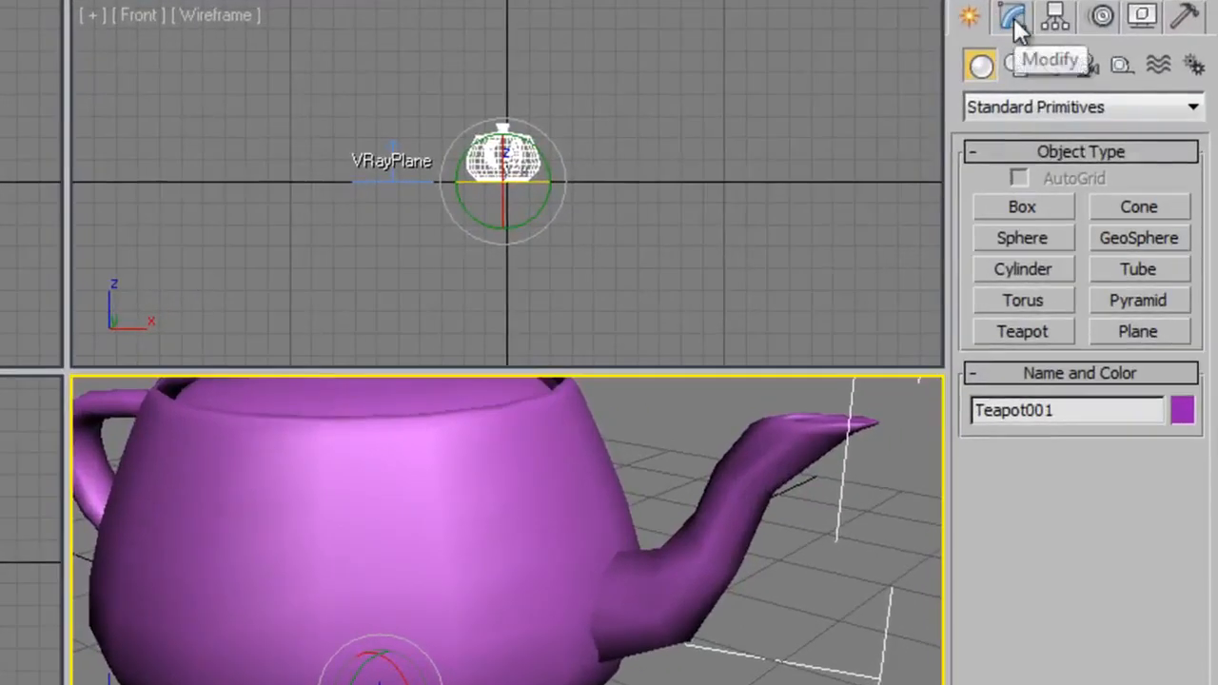
pyautogui.click(1013, 21)
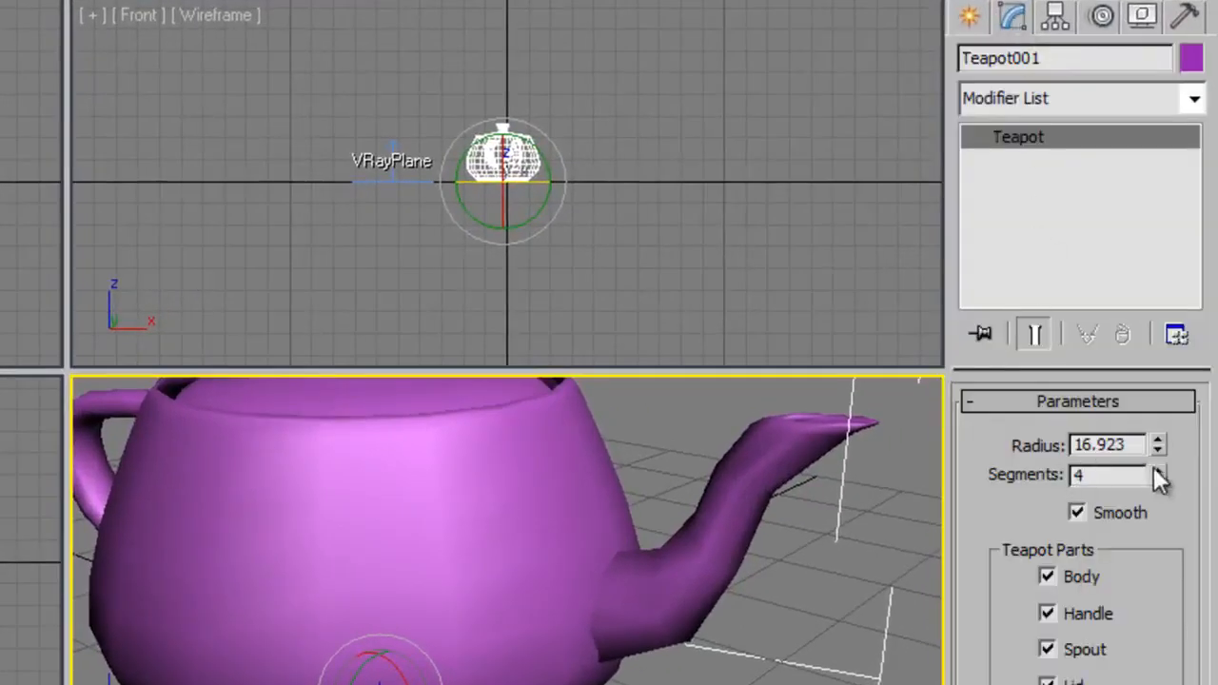
pyautogui.moveTo(1157, 473); pyautogui.dragTo(1149, 286)
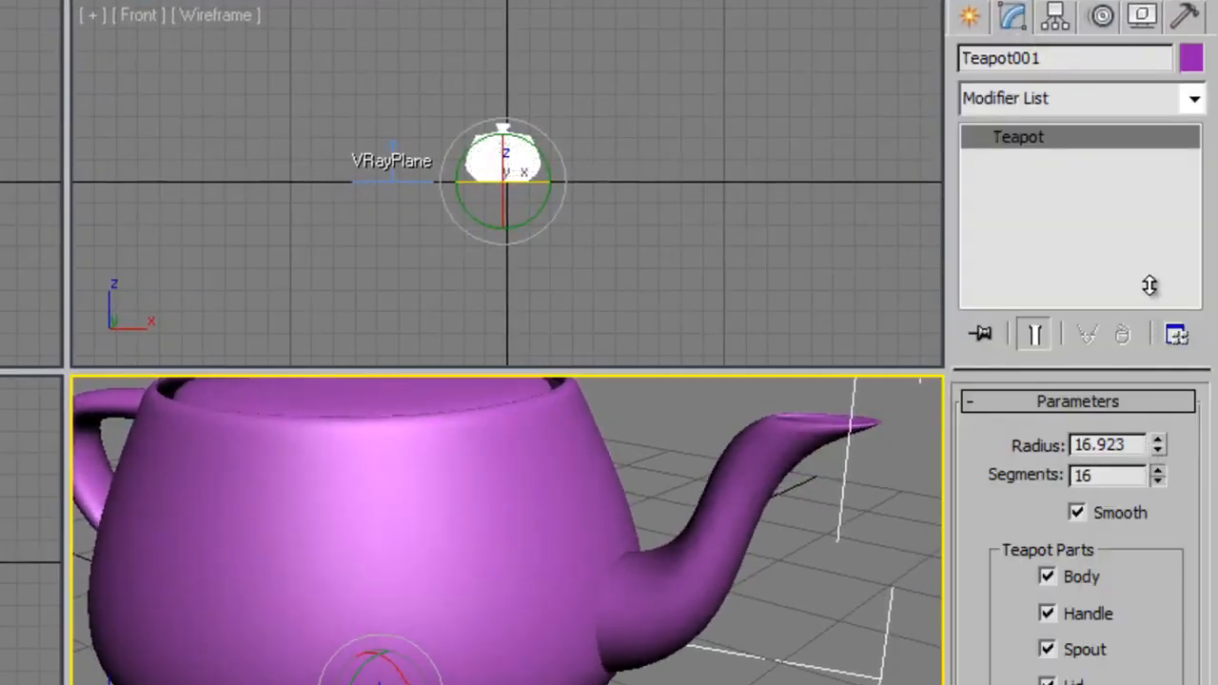
pyautogui.scroll(-5, 728, 519)
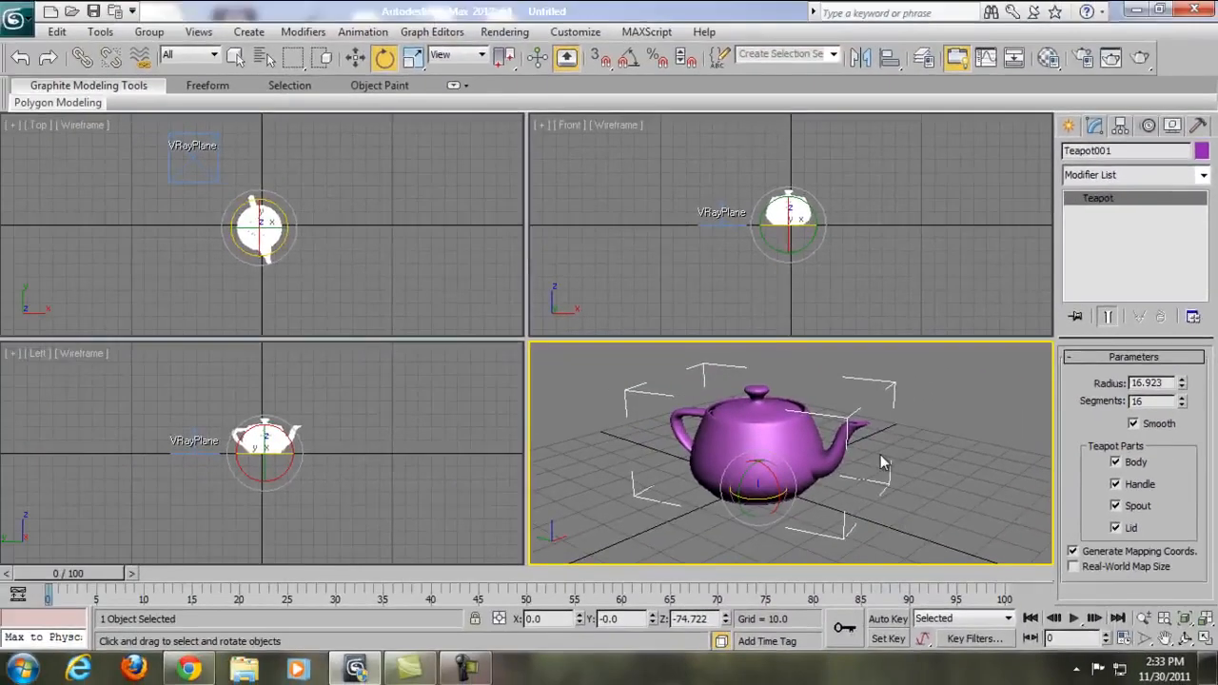
# Render the Perspective view to check the teapot on the VRayPlane, and close the message and render windows.
pyautogui.hotkey('shift', 'q')
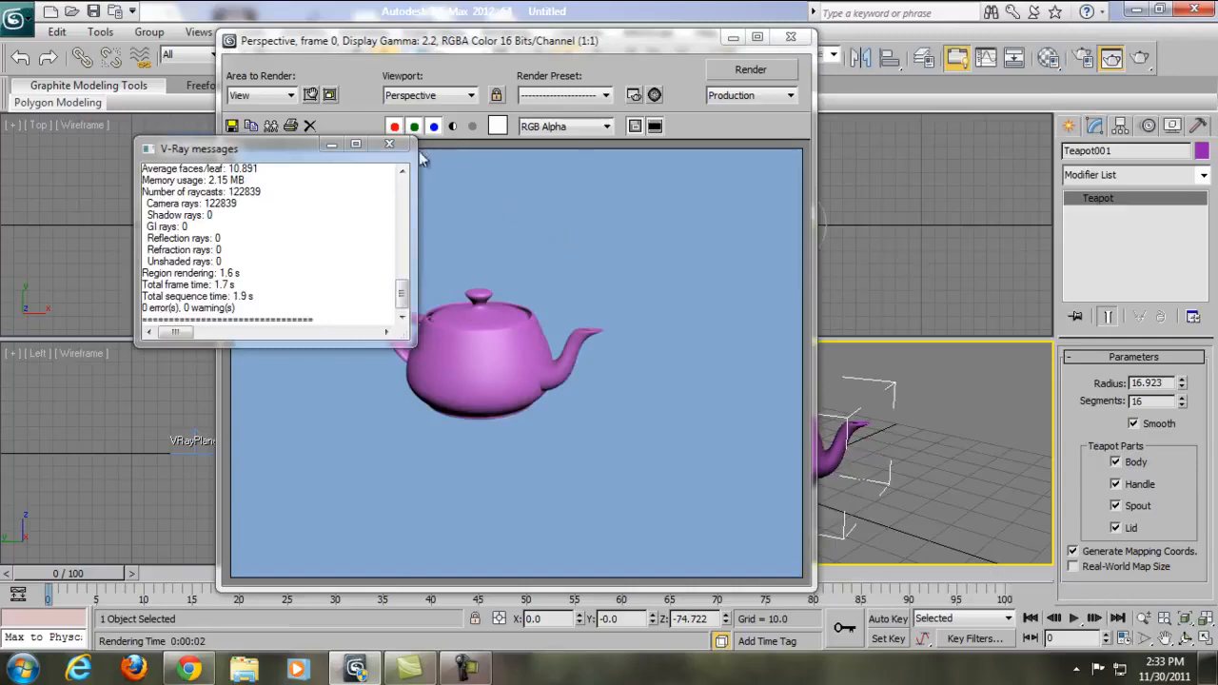
pyautogui.click(389, 145)
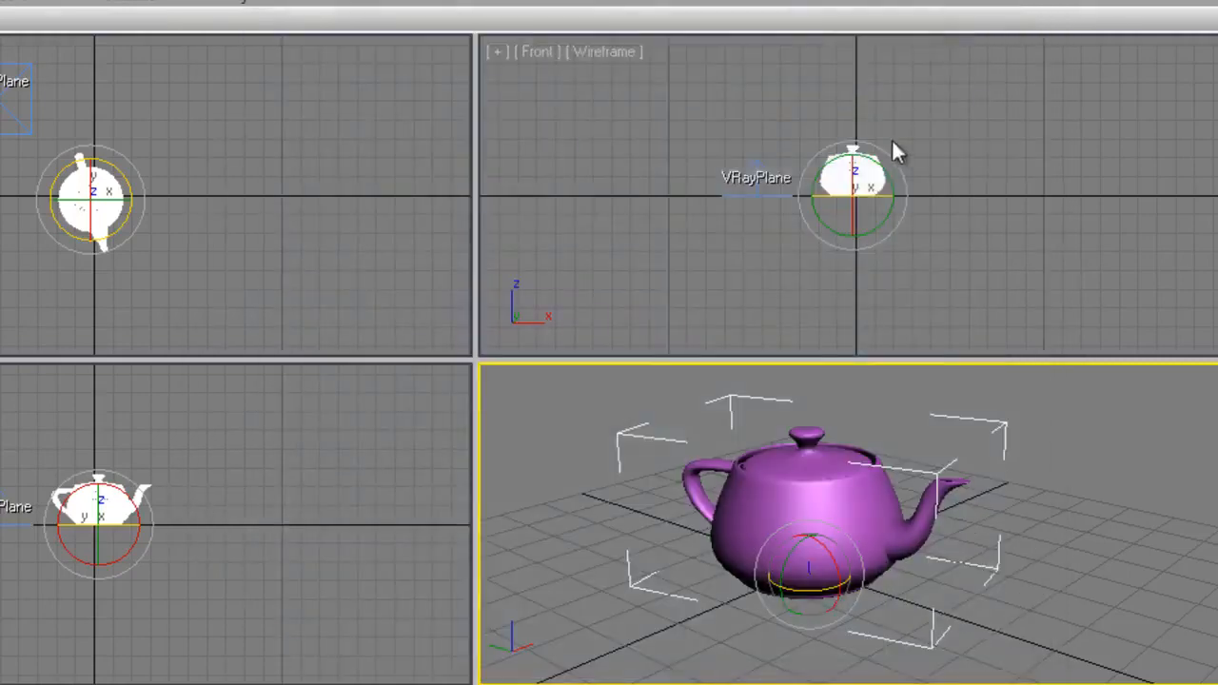
pyautogui.moveTo(902, 522); pyautogui.dragTo(930, 521, button='middle')
pyautogui.scroll(5, 929, 521)
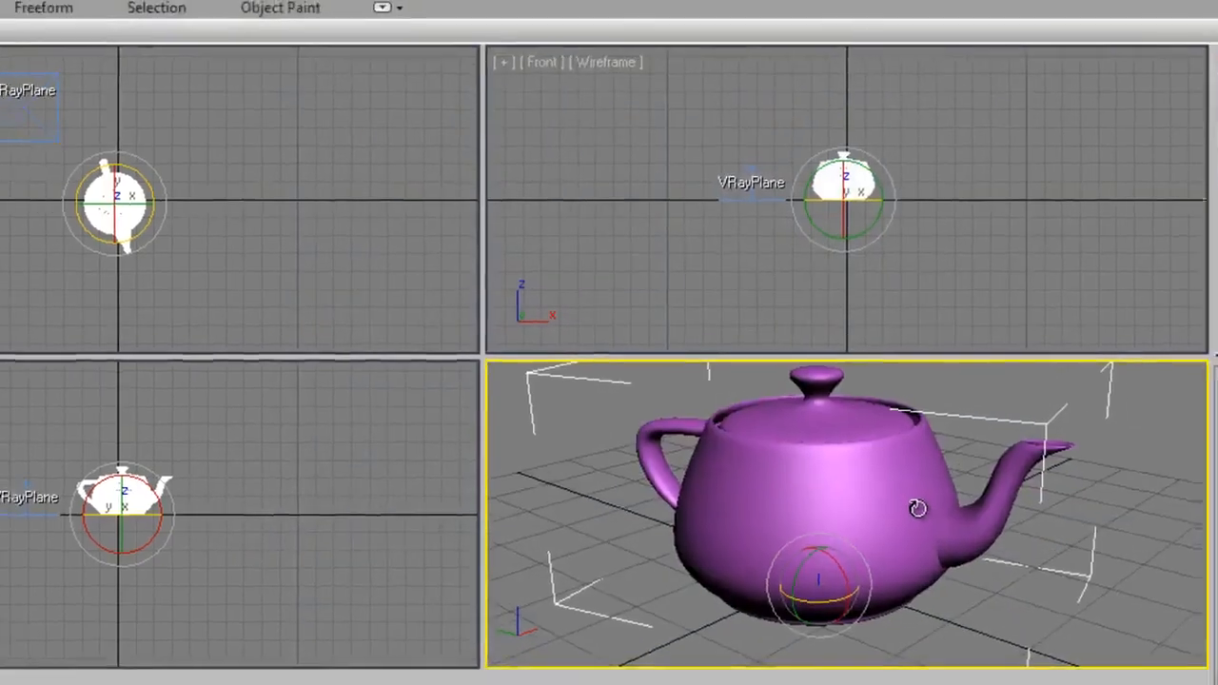
pyautogui.scroll(-5, 930, 522)
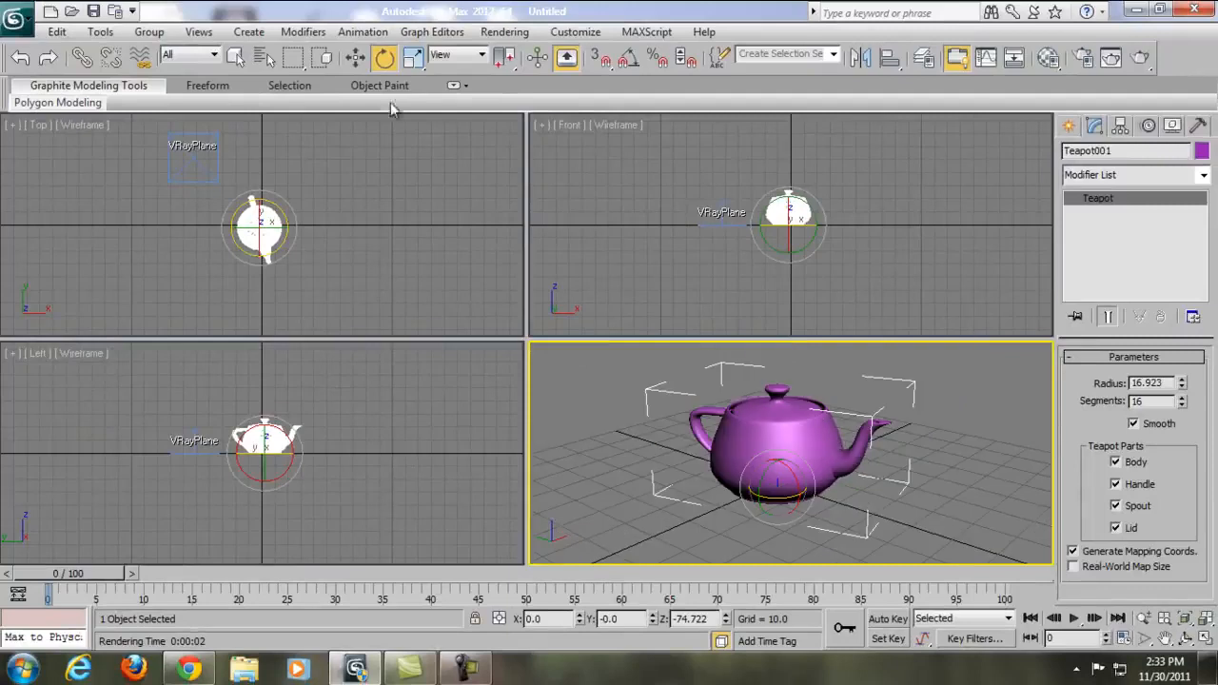
# Switch to the Move tool, show safe frames in the Perspective view, and frame the teapot centrally inside them.
pyautogui.click(354, 57)
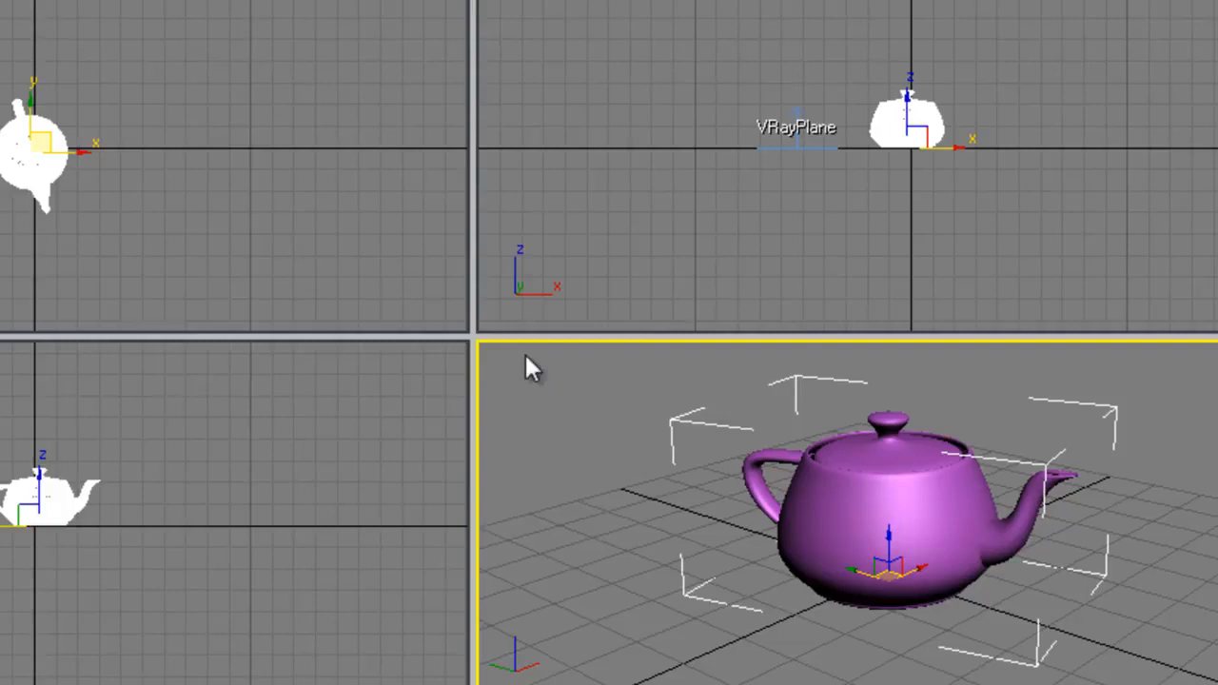
pyautogui.click(526, 359)
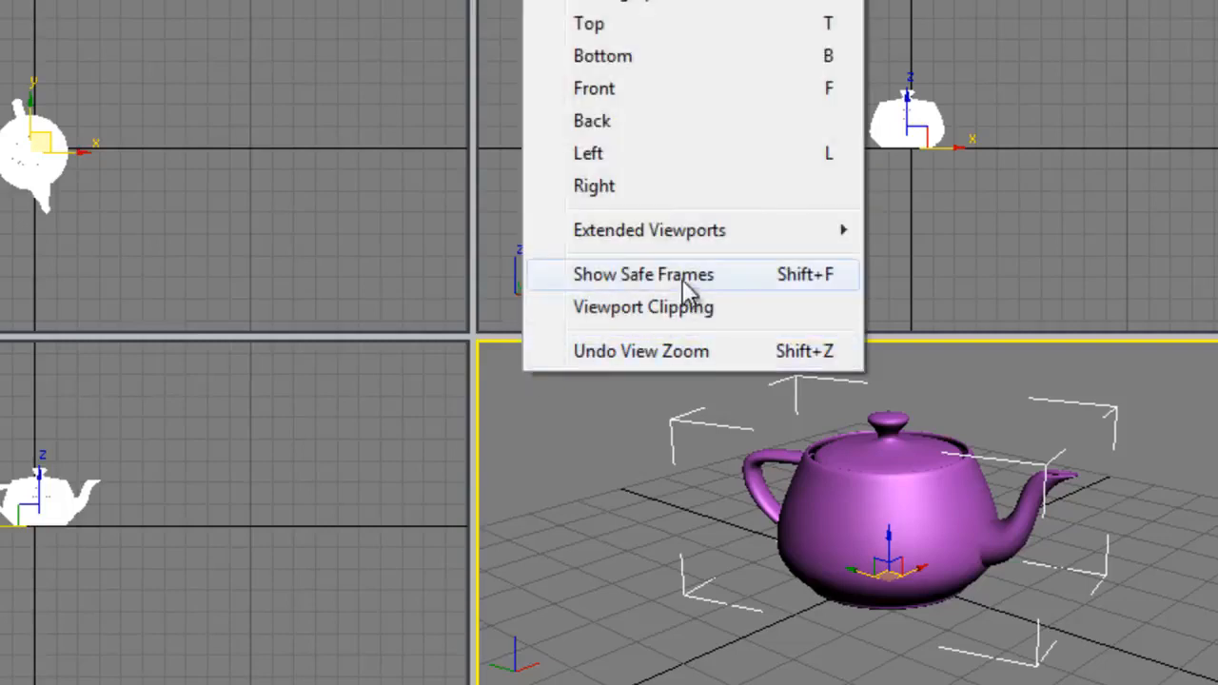
pyautogui.click(804, 276)
pyautogui.moveTo(899, 499); pyautogui.dragTo(952, 490, button='middle')
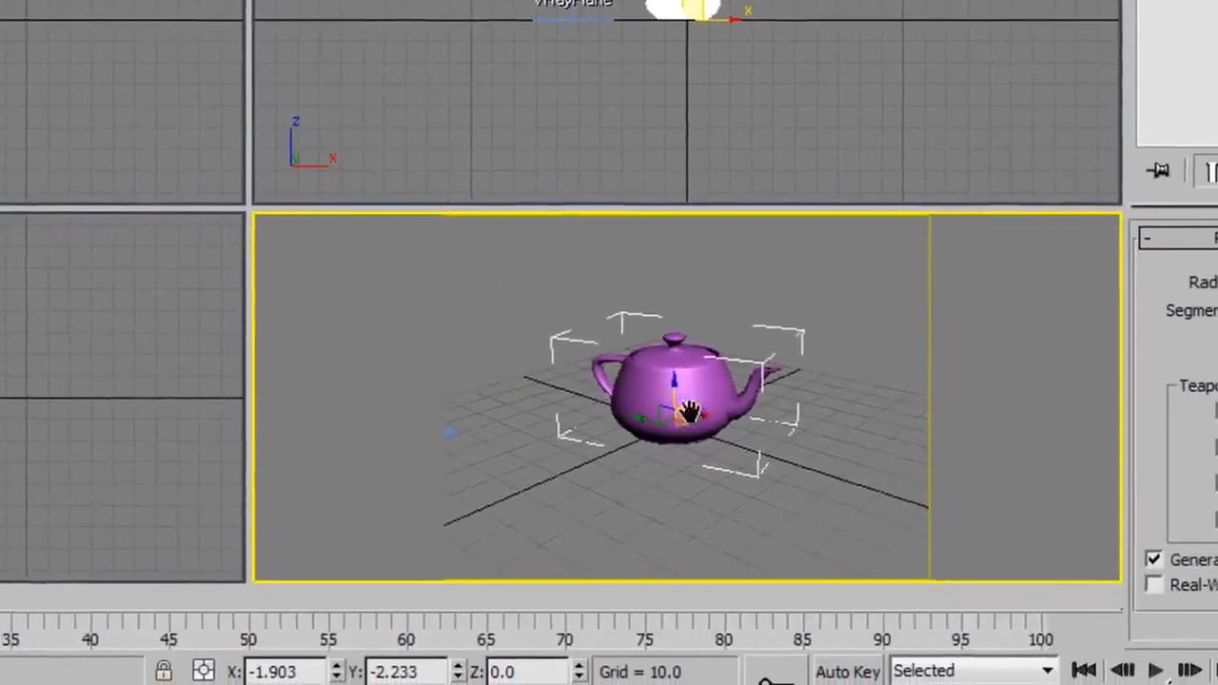
pyautogui.moveTo(857, 404); pyautogui.dragTo(696, 408, button='middle')
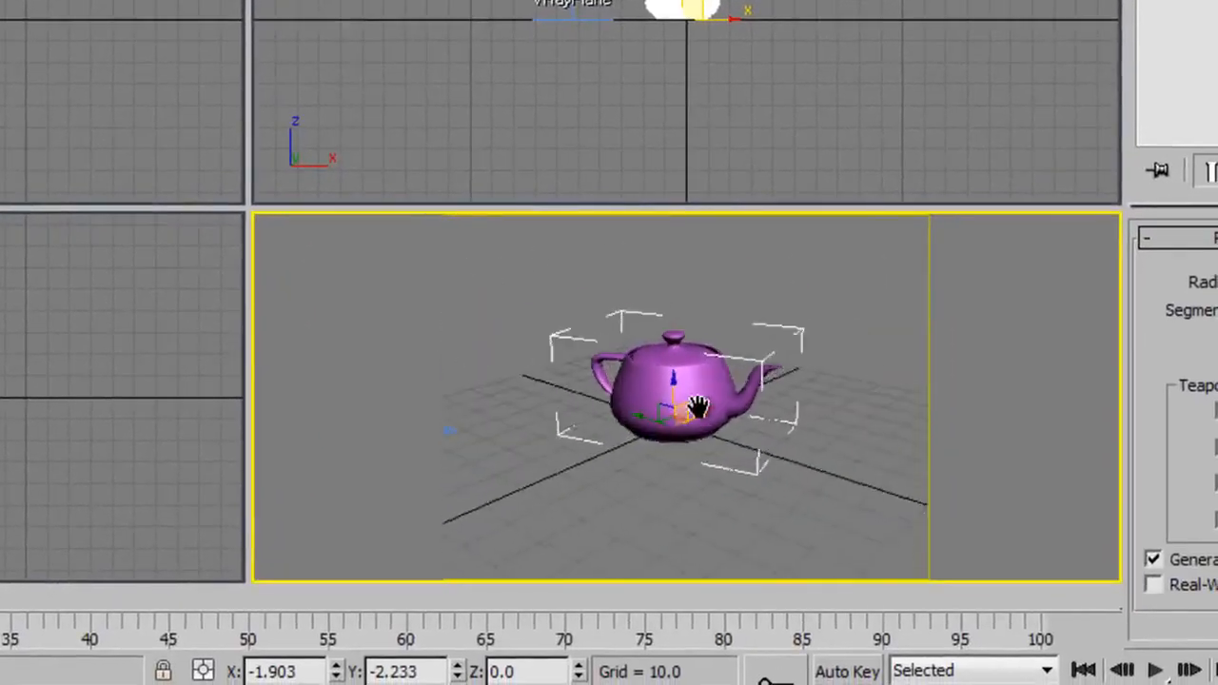
pyautogui.scroll(3, 695, 408)
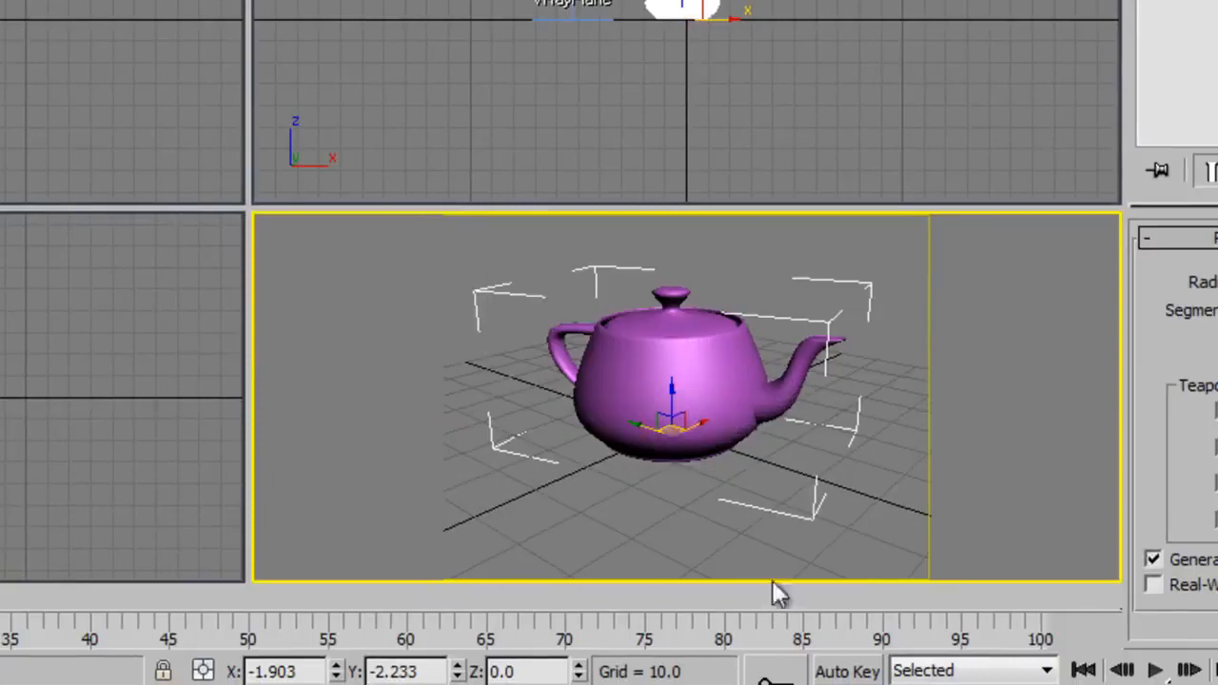
pyautogui.moveTo(703, 445)
pyautogui.mouseDown(button='middle')
pyautogui.moveTo(712, 457)
pyautogui.moveTo(701, 440)
pyautogui.mouseUp(button='middle')
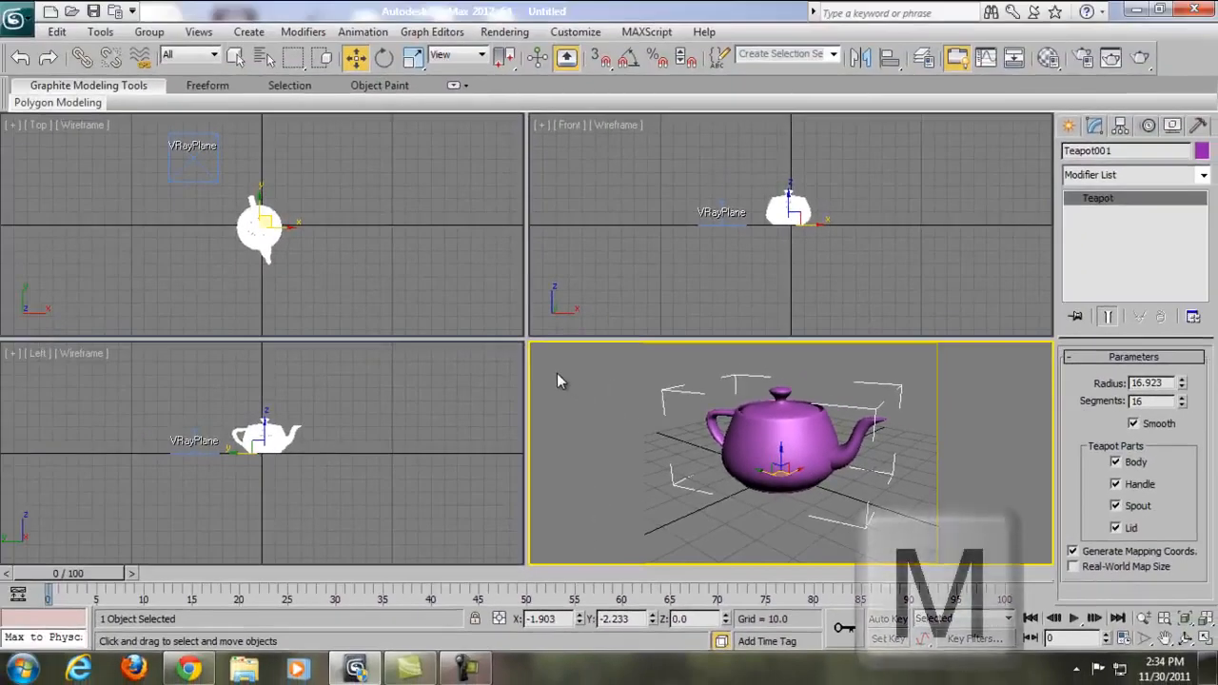
# Open the Material Editor and make the first sample slot, 01 - Default, the active material.
pyautogui.press('m')
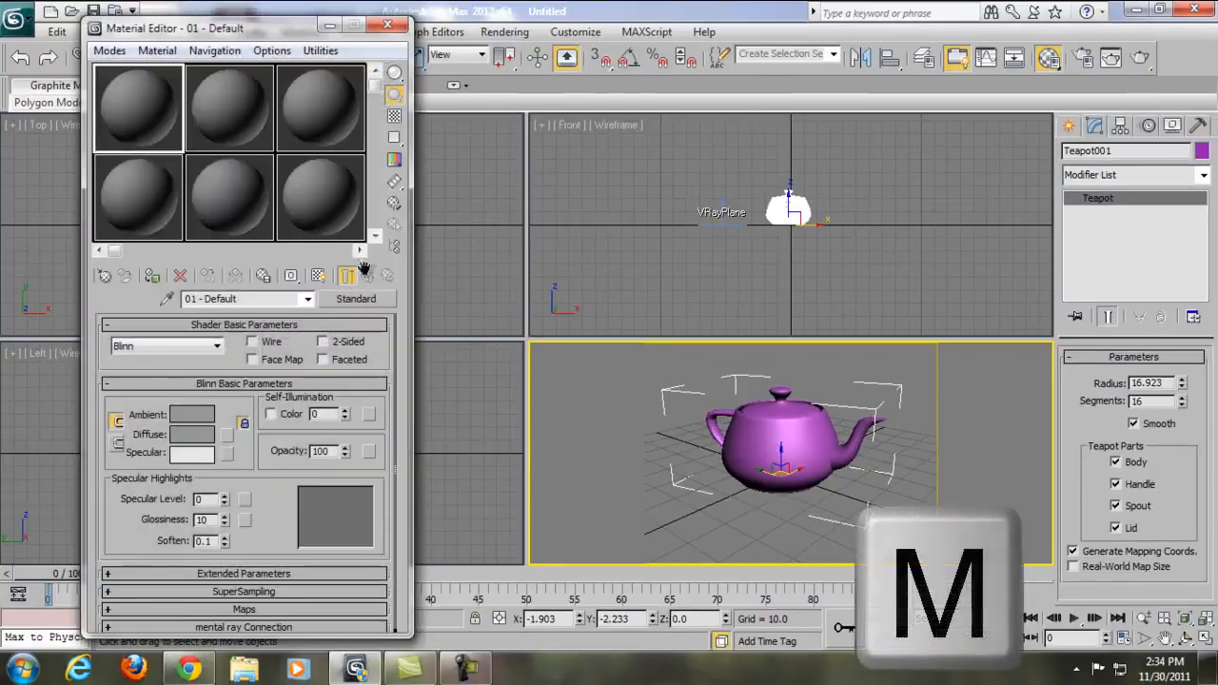
pyautogui.click(217, 107)
pyautogui.click(290, 109)
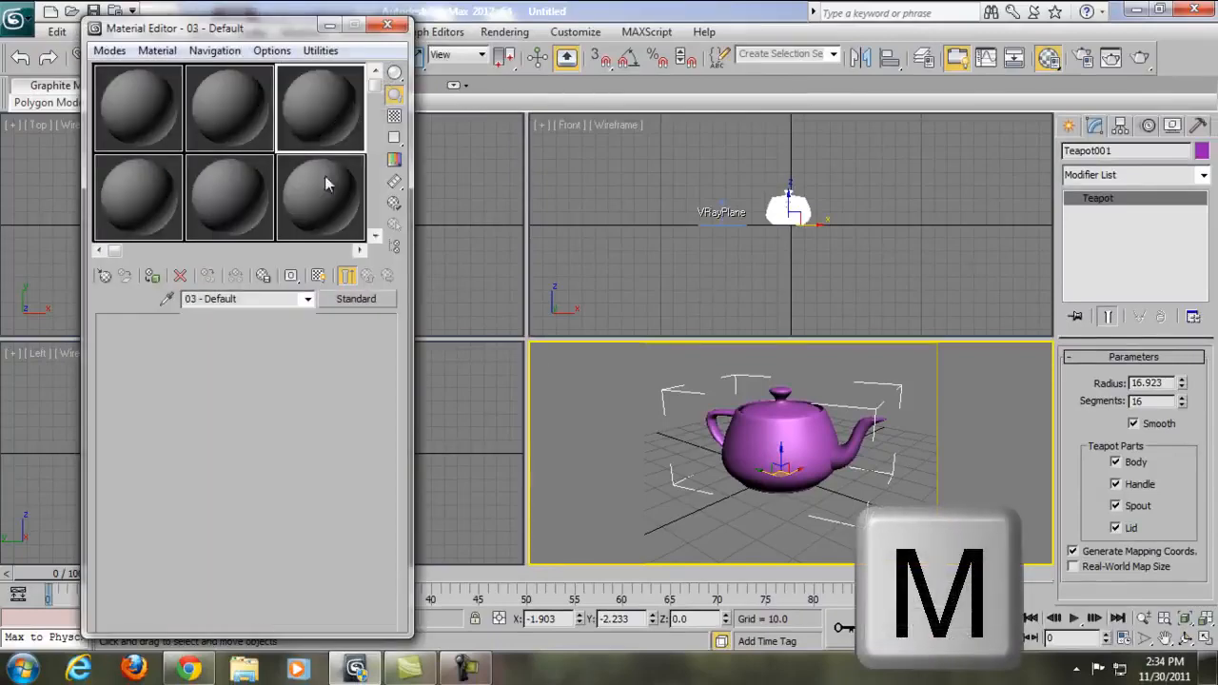
pyautogui.click(327, 182)
pyautogui.click(199, 200)
pyautogui.click(155, 199)
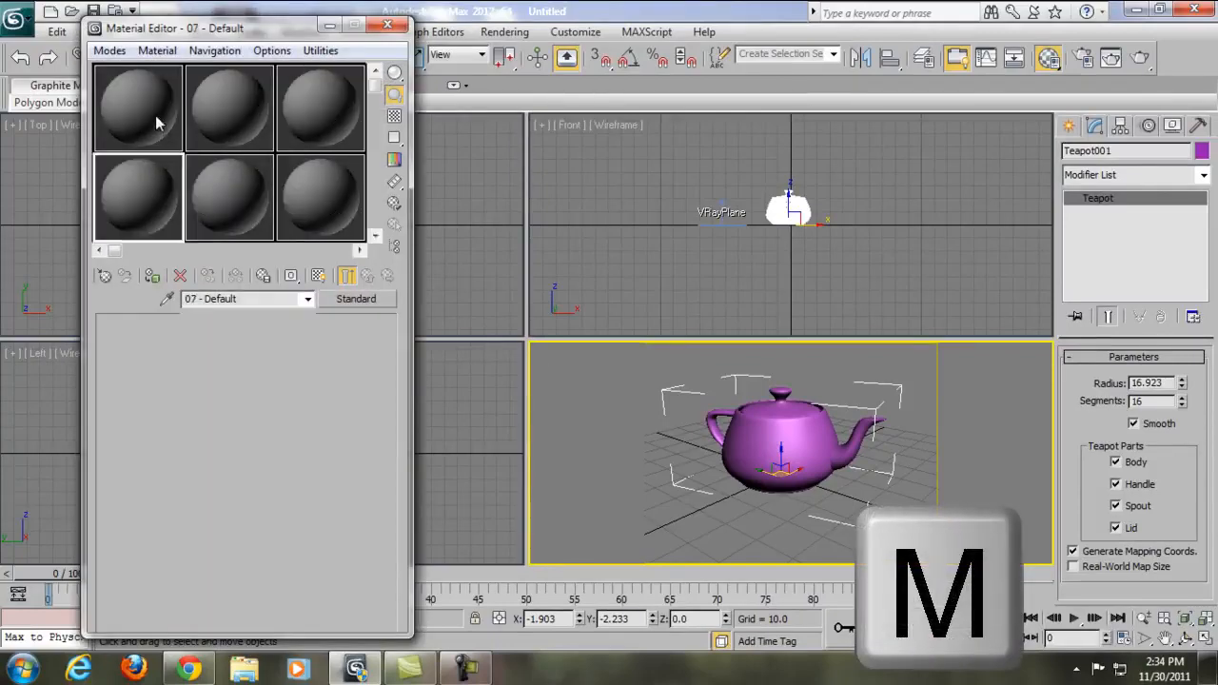
pyautogui.click(155, 116)
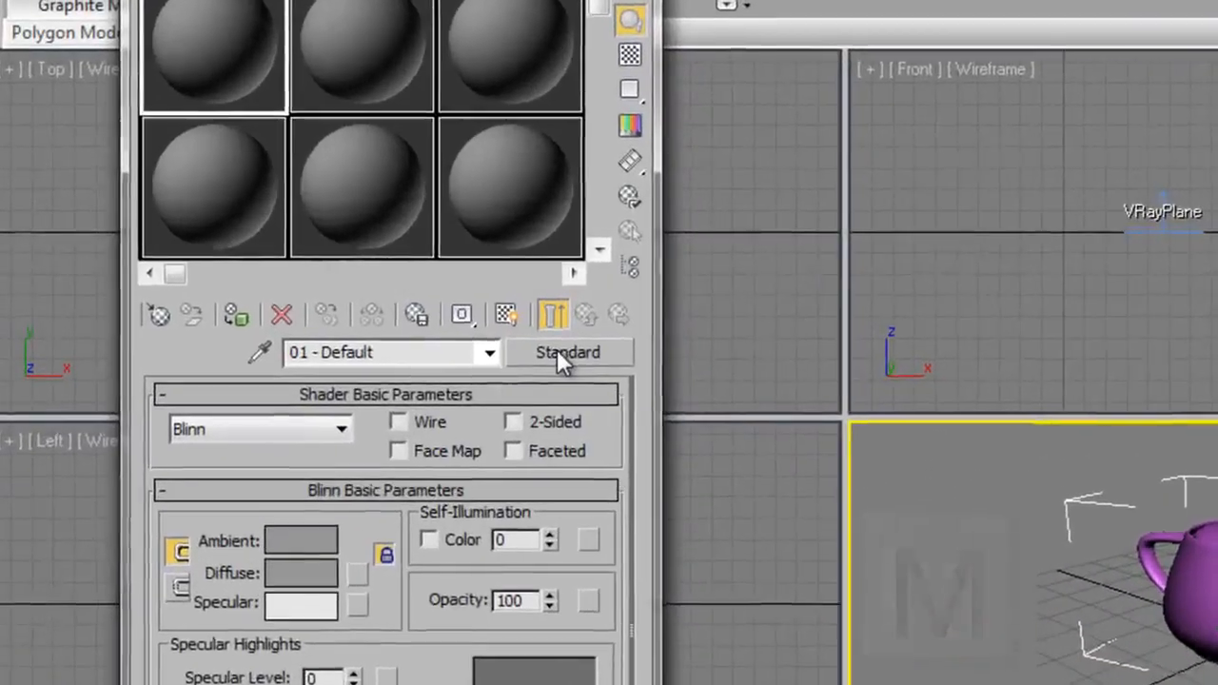
# Change the 01 - Default material's type to VRayMtl from V-Ray Adv 2.00.03 and assign it to the teapot.
pyautogui.click(563, 357)
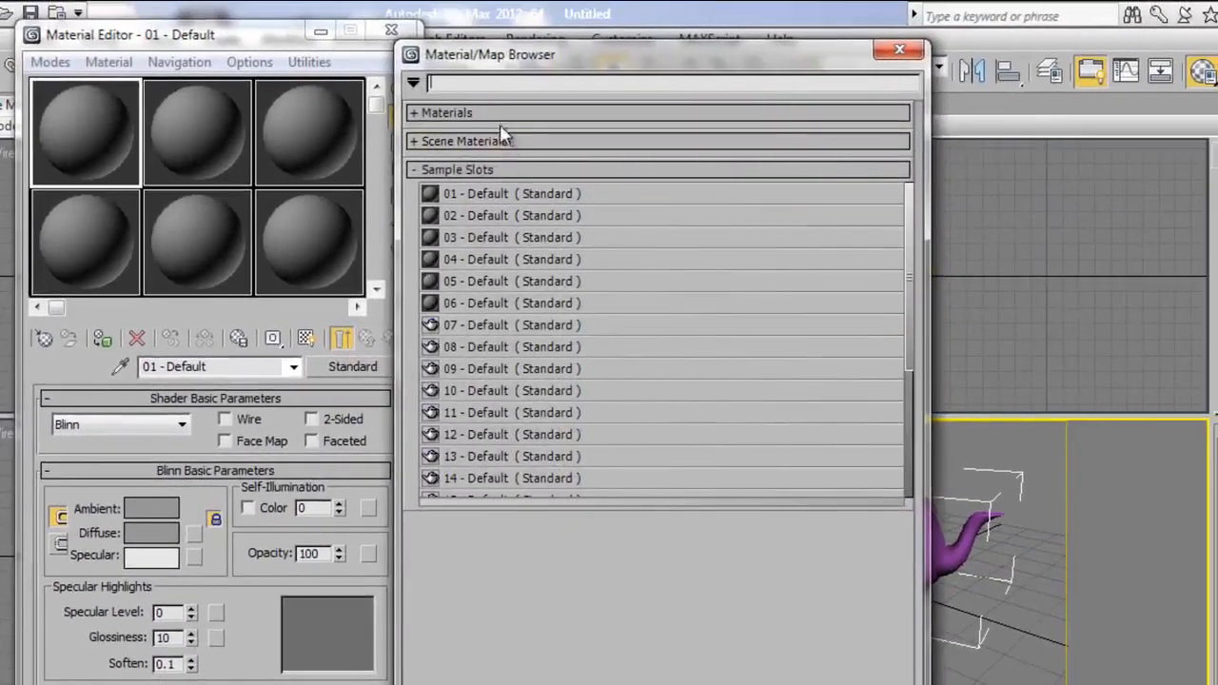
pyautogui.click(528, 94)
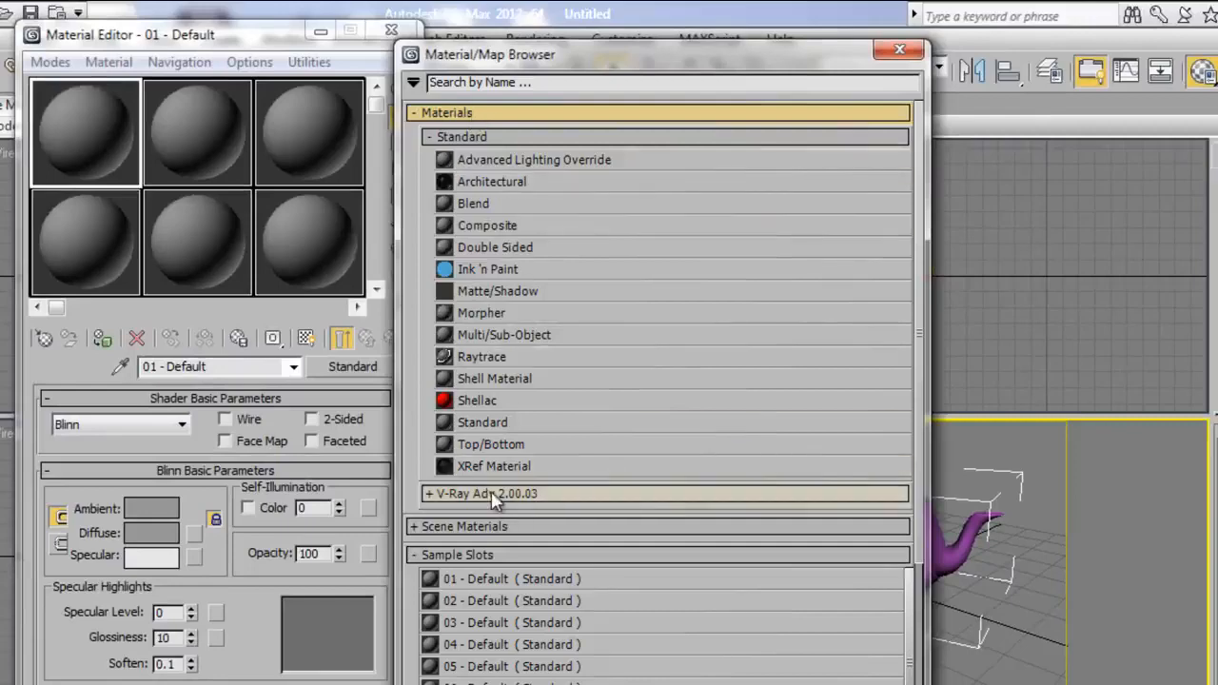
pyautogui.click(535, 494)
pyautogui.click(429, 610)
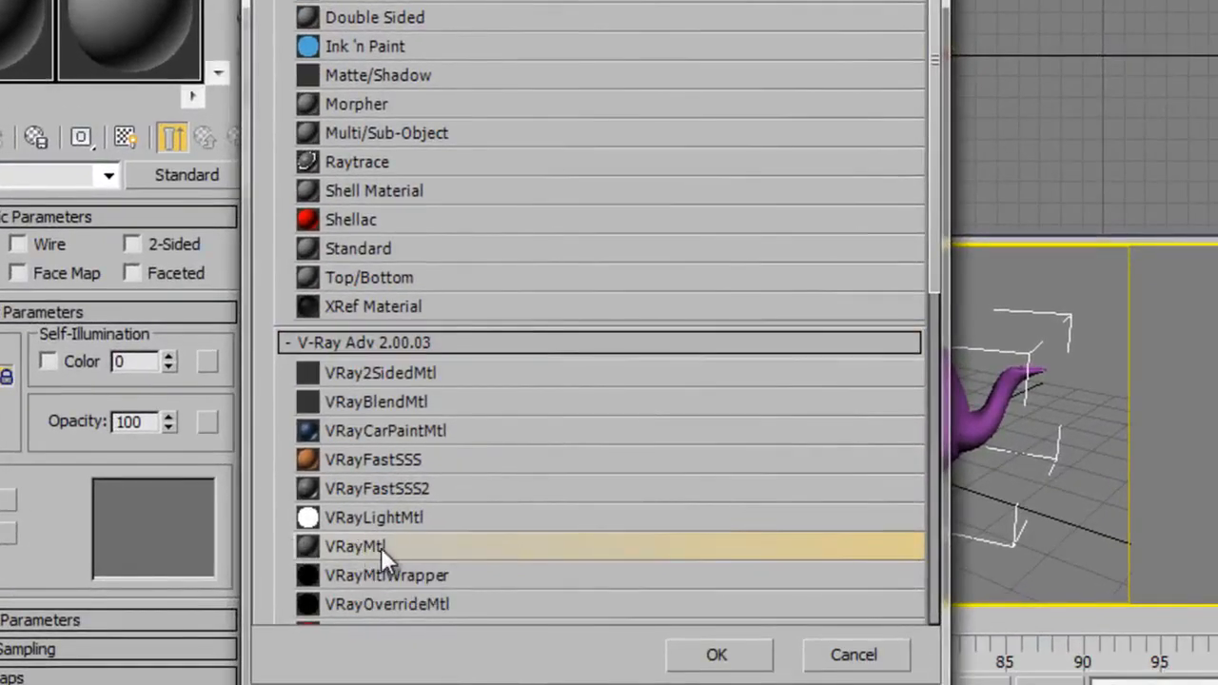
pyautogui.doubleClick(384, 550)
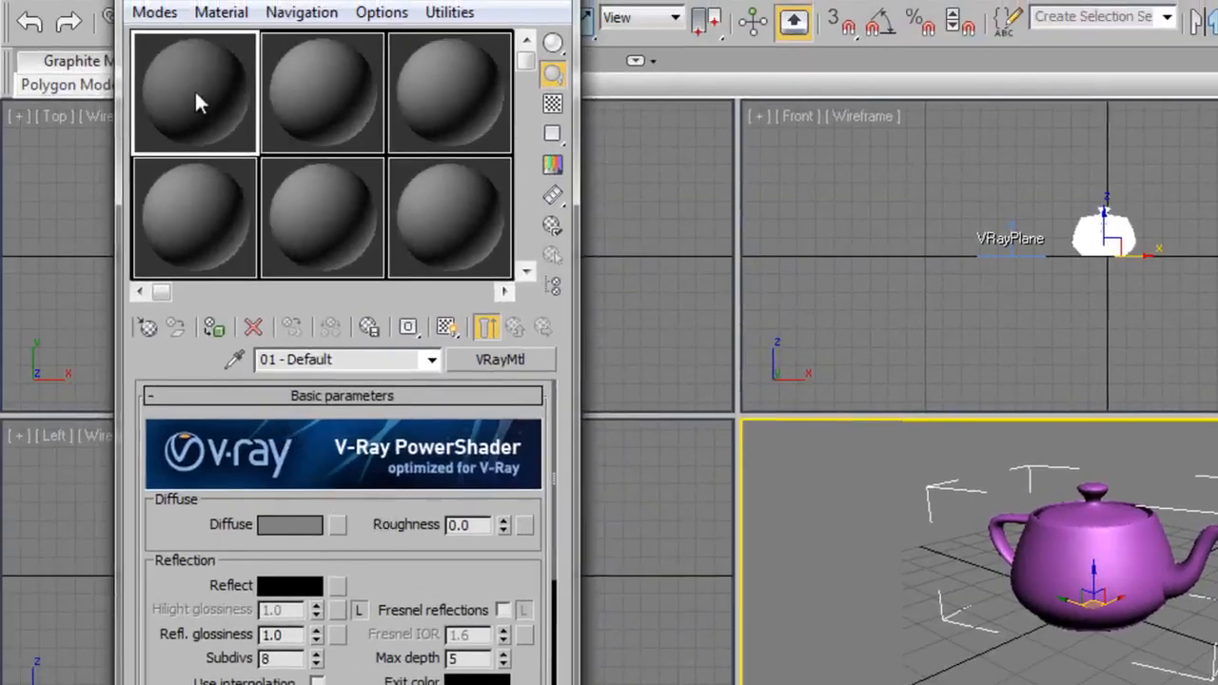
pyautogui.moveTo(196, 101); pyautogui.dragTo(1058, 561)
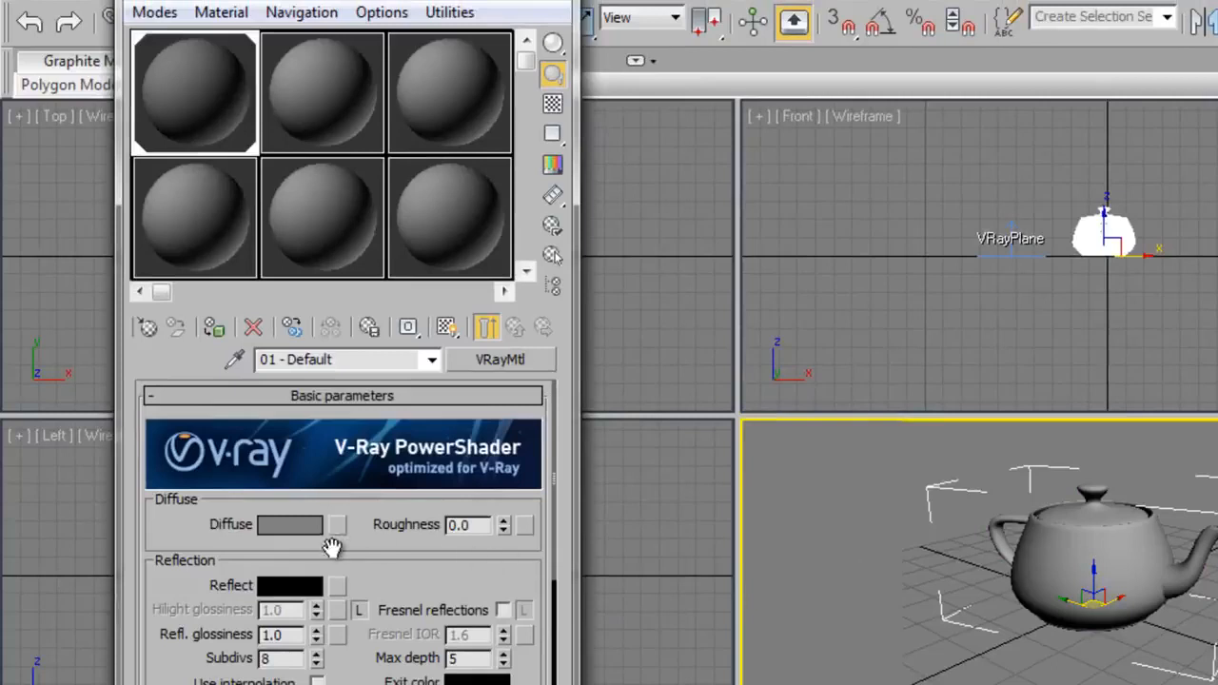
# Set the teapot material's diffuse color to a saturated blue with red 18, green 0 and blue 255.
pyautogui.click(304, 531)
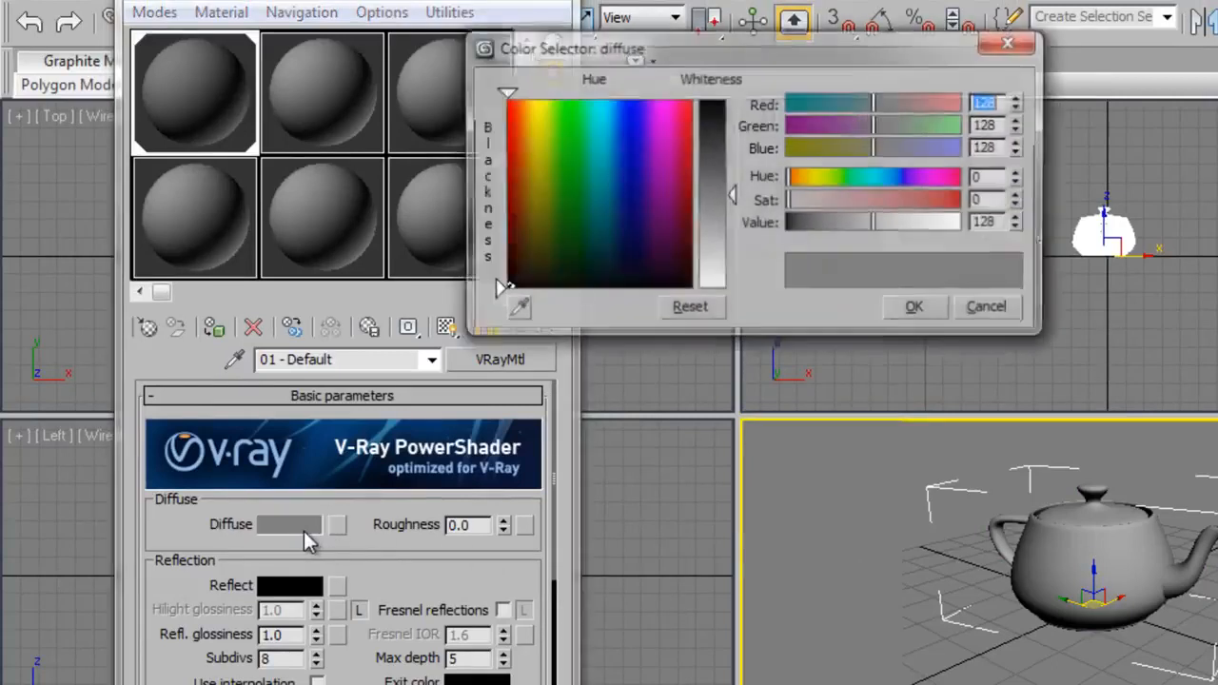
pyautogui.click(633, 145)
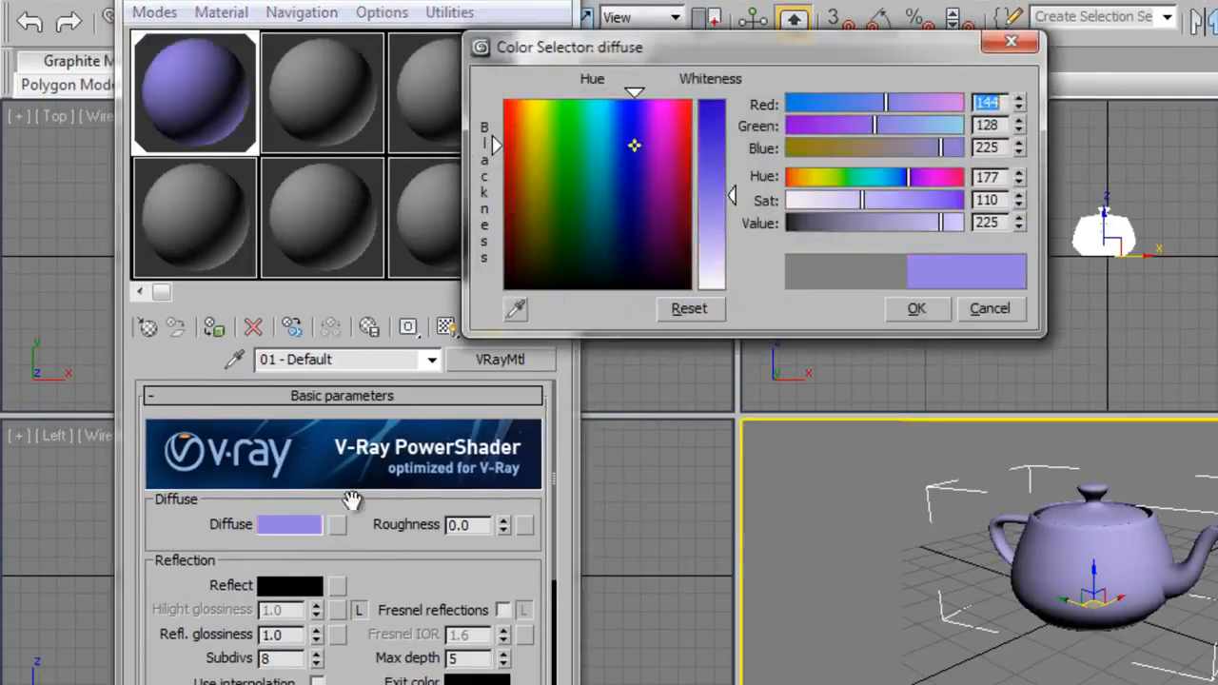
pyautogui.moveTo(638, 152)
pyautogui.mouseDown()
pyautogui.moveTo(636, 103)
pyautogui.moveTo(619, 98)
pyautogui.moveTo(631, 95)
pyautogui.mouseUp()
pyautogui.moveTo(731, 195); pyautogui.dragTo(729, 105)
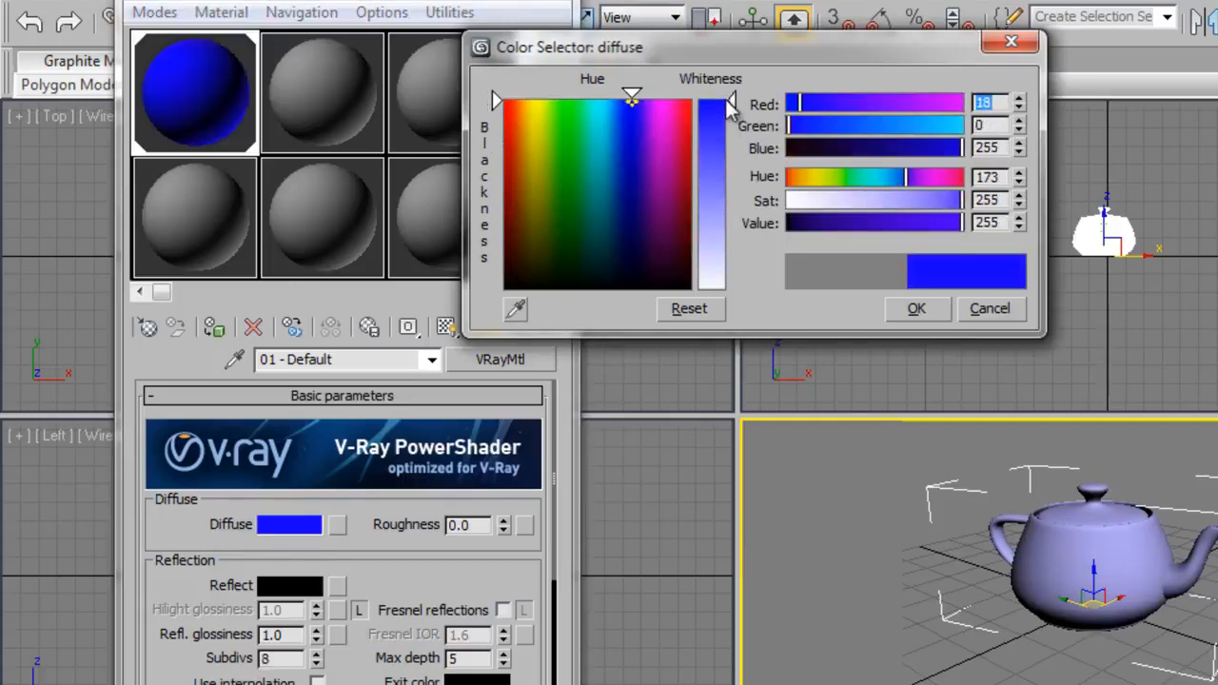
pyautogui.click(917, 309)
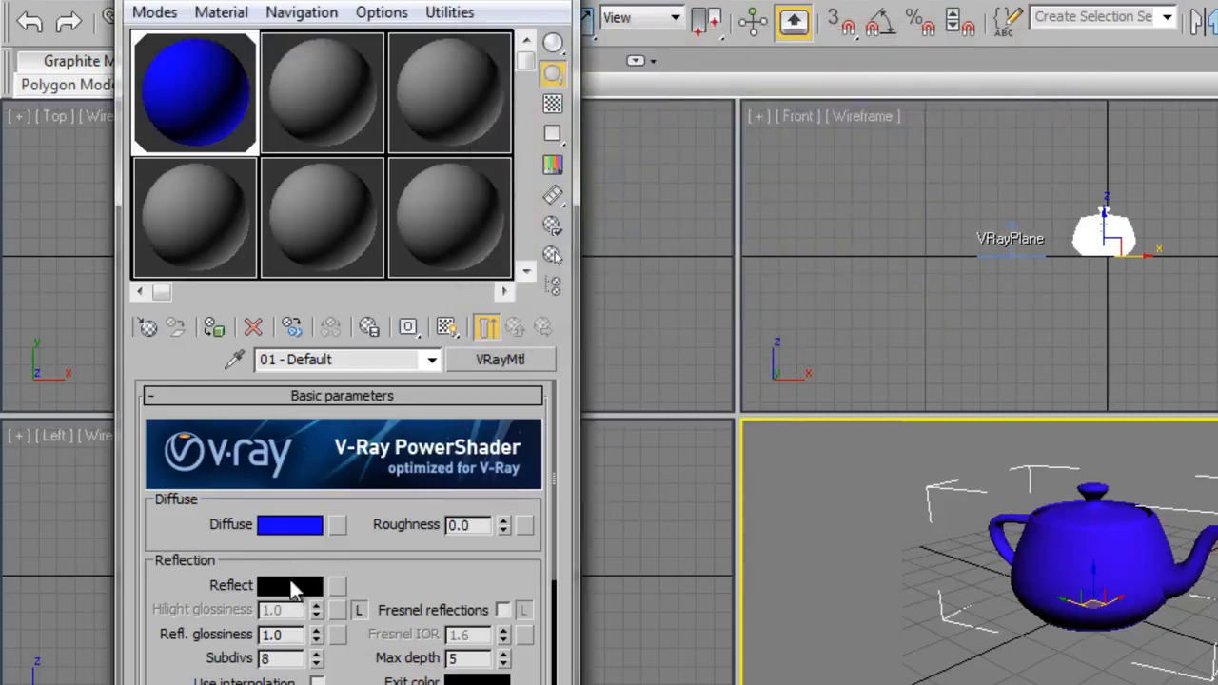
# Set the teapot material's reflection color to a medium gray with red, green and blue at 86.
pyautogui.click(290, 585)
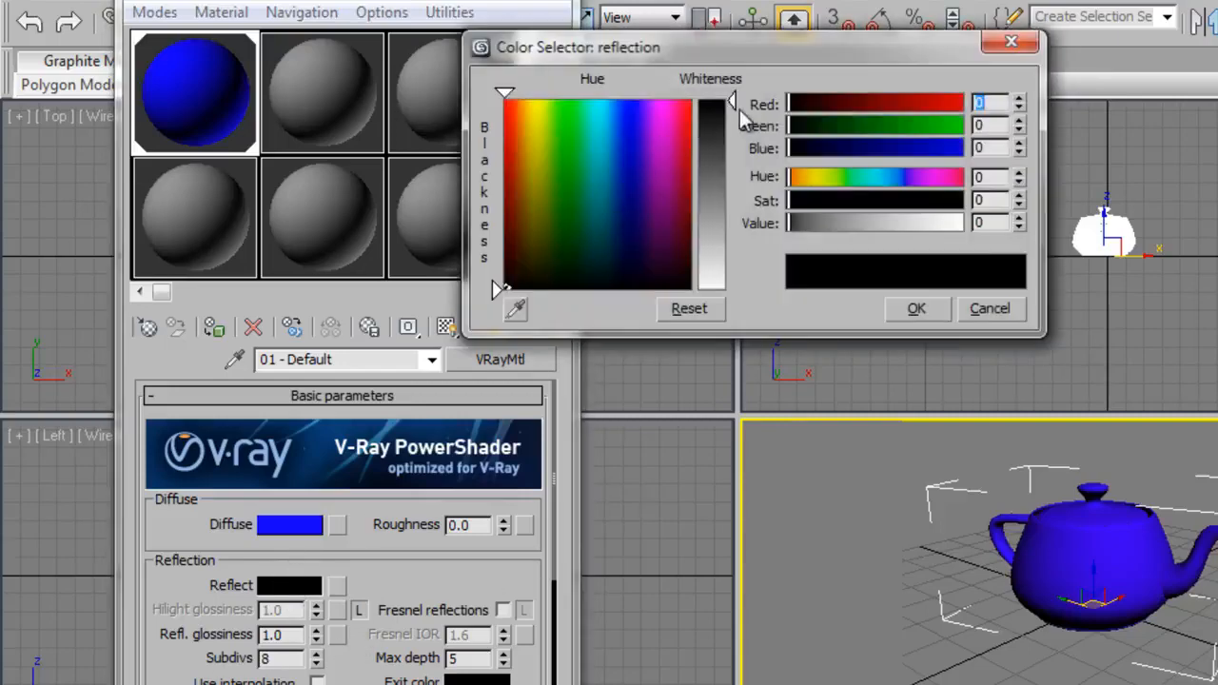
pyautogui.moveTo(736, 99)
pyautogui.mouseDown()
pyautogui.moveTo(728, 158)
pyautogui.moveTo(735, 101)
pyautogui.mouseUp()
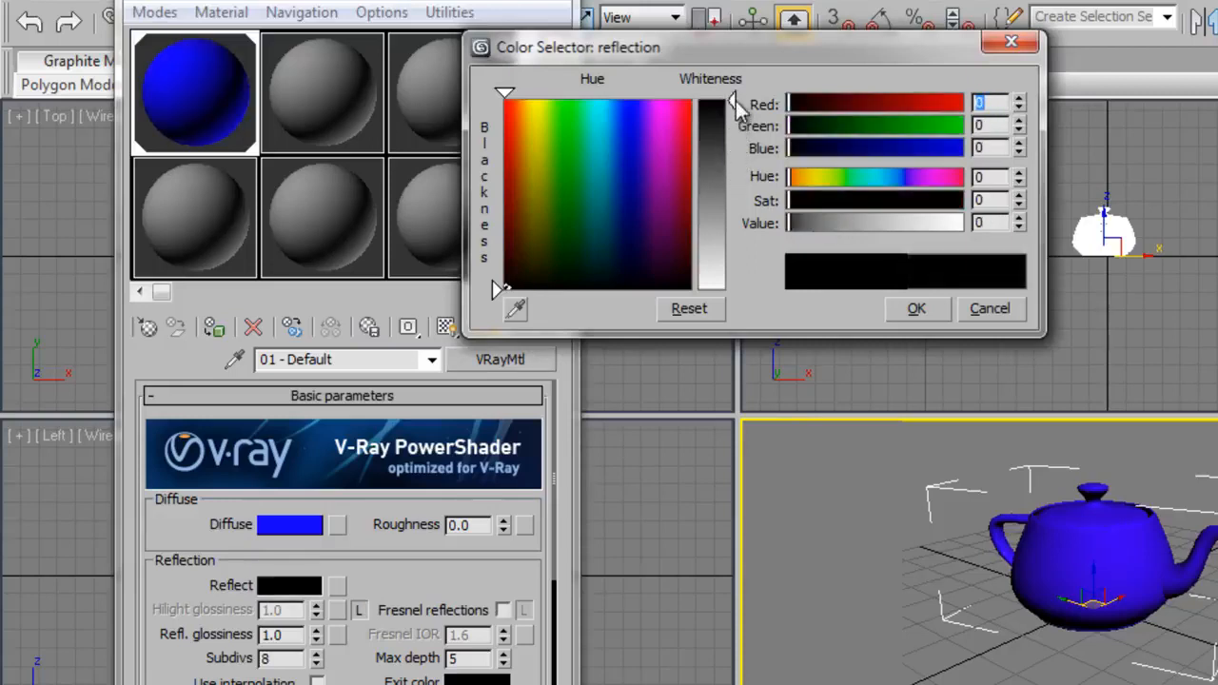
pyautogui.moveTo(802, 52); pyautogui.dragTo(787, 106)
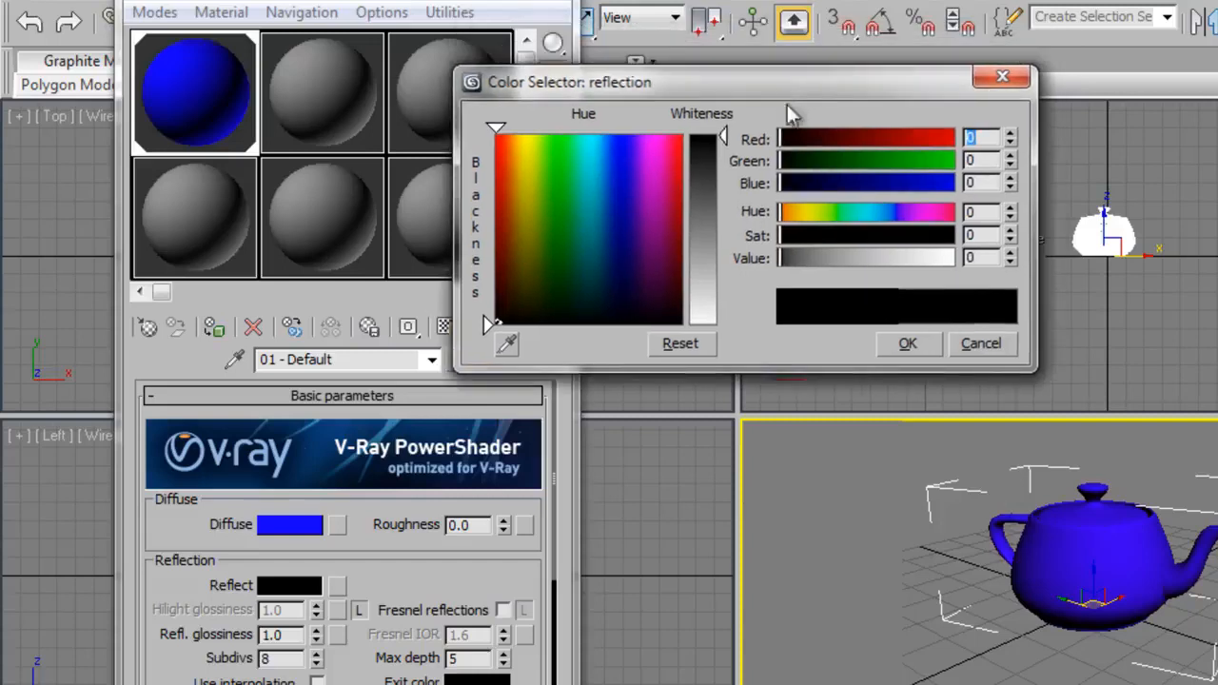
pyautogui.moveTo(724, 137); pyautogui.dragTo(726, 326)
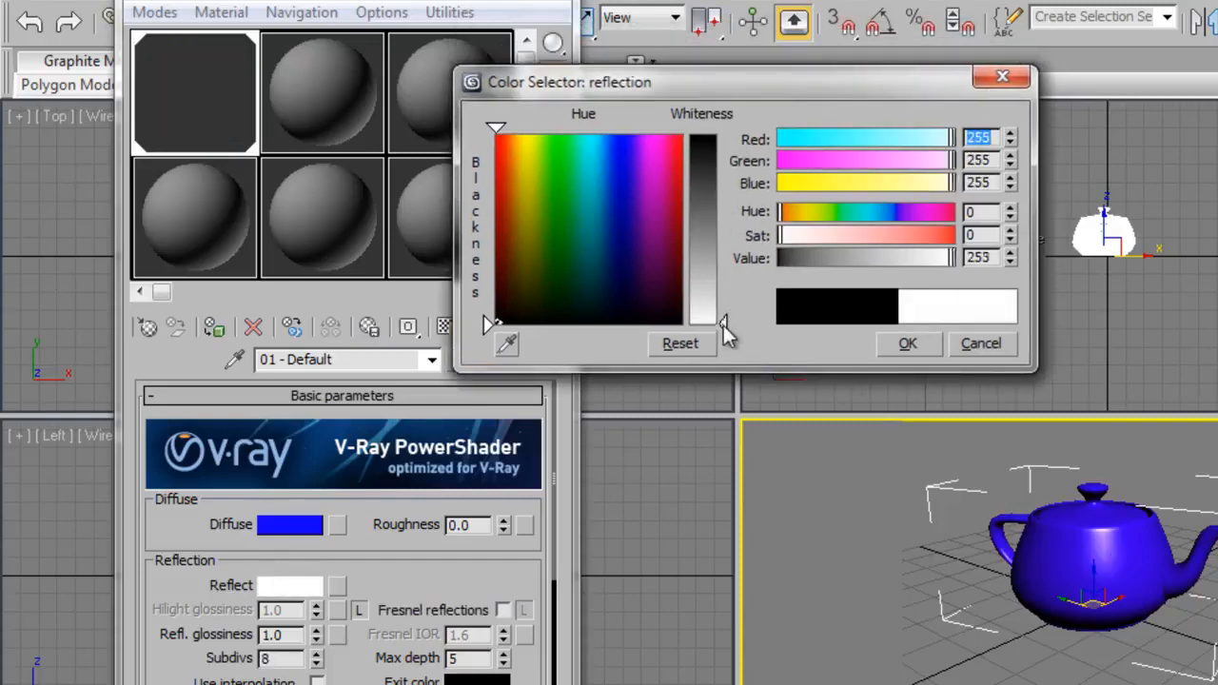
pyautogui.moveTo(724, 323); pyautogui.dragTo(728, 193)
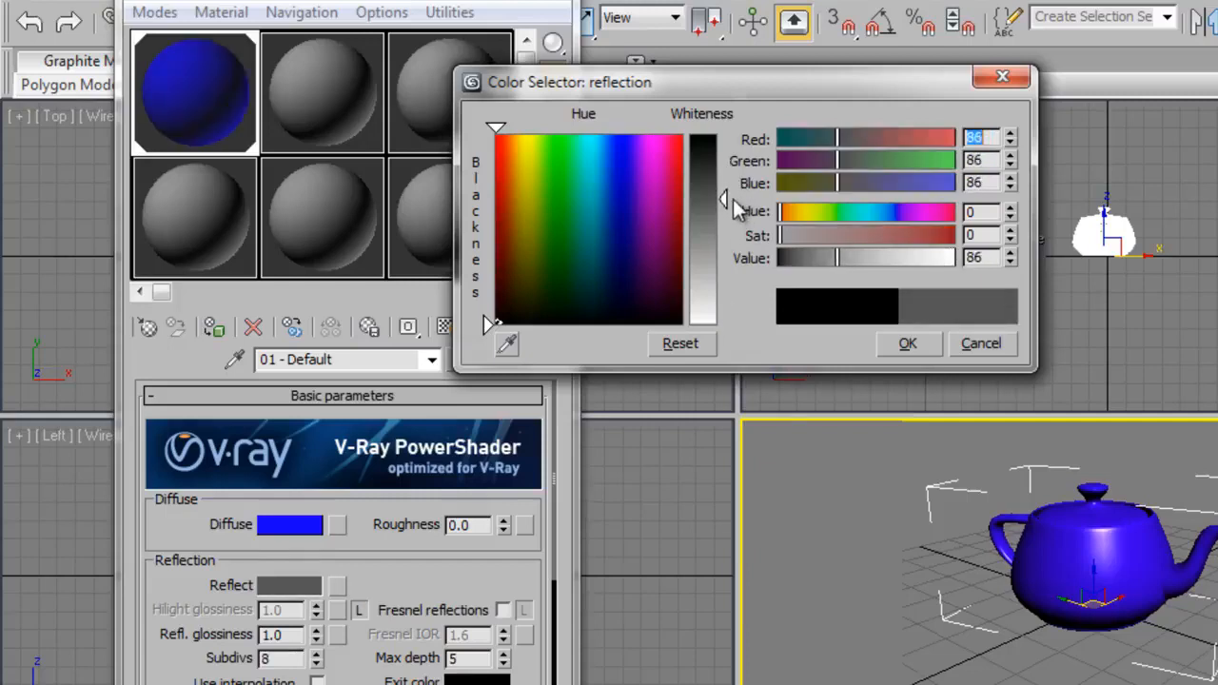
pyautogui.click(906, 344)
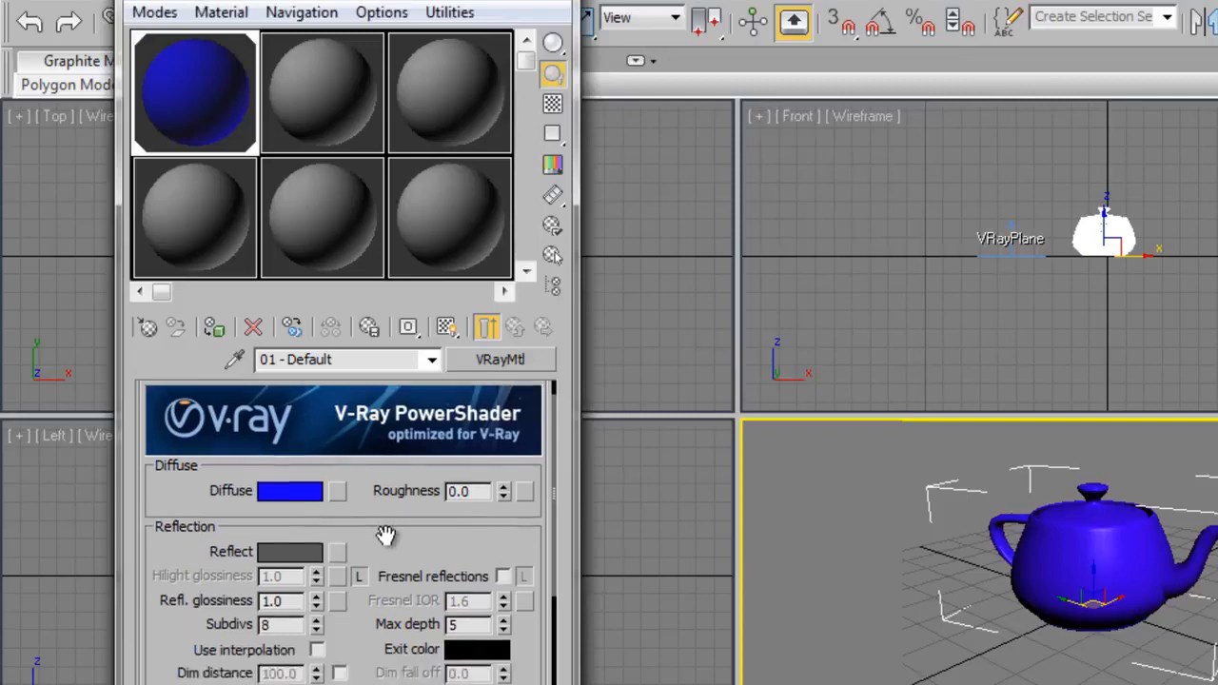
# Render the Perspective view to check the teapot's reflections, and close the V-Ray messages and the rendered frame.
pyautogui.hotkey('shift', 'q')
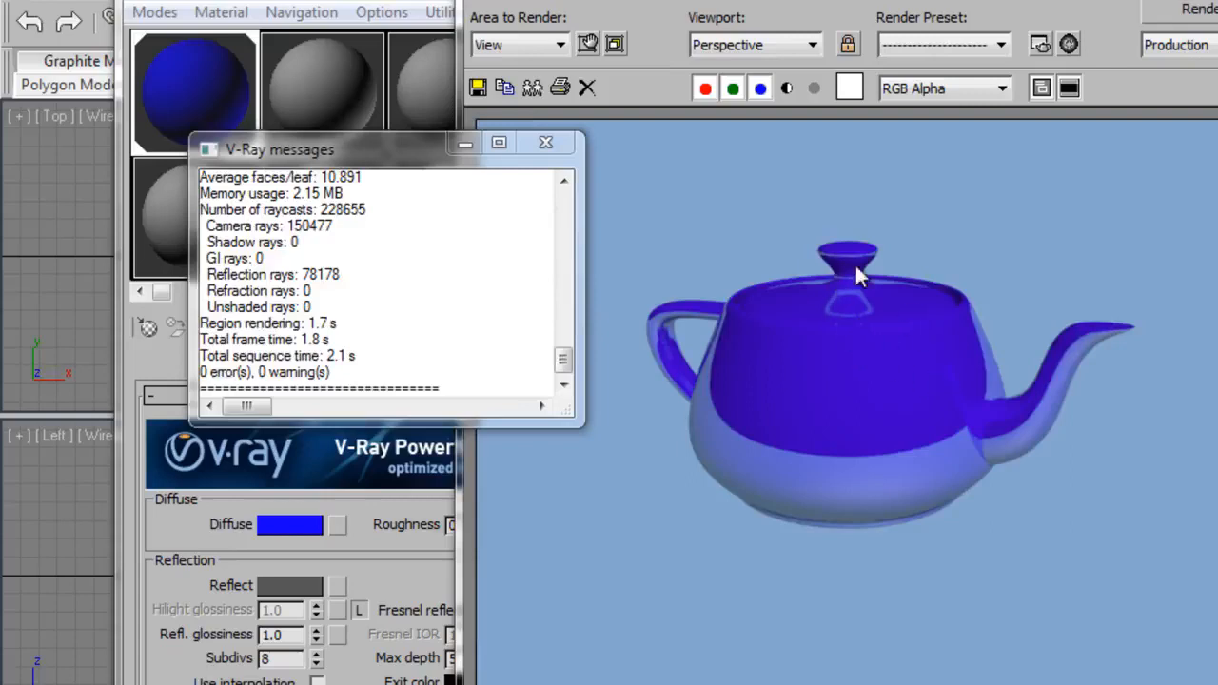
pyautogui.click(546, 142)
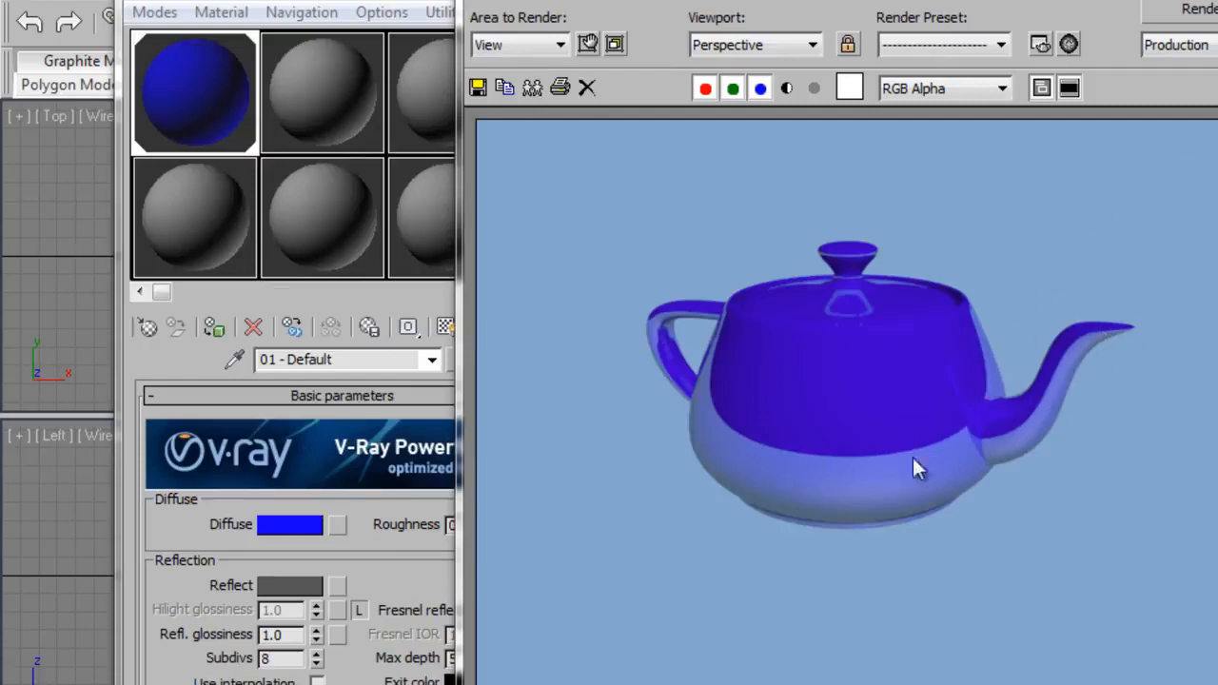
pyautogui.click(559, 521)
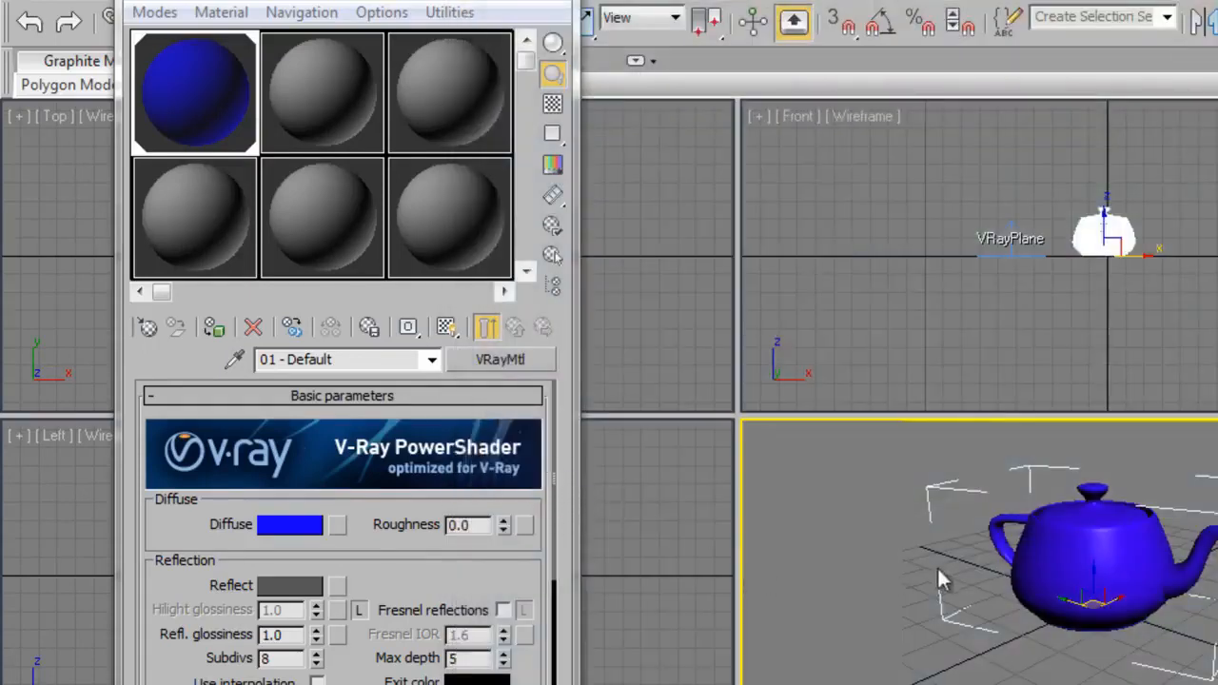
# Make the second sample slot, 02 - Default, active and change its material type to VRayMtl.
pyautogui.moveTo(937, 570); pyautogui.dragTo(1216, 525, button='middle')
pyautogui.moveTo(1067, 580); pyautogui.dragTo(1121, 628, button='middle')
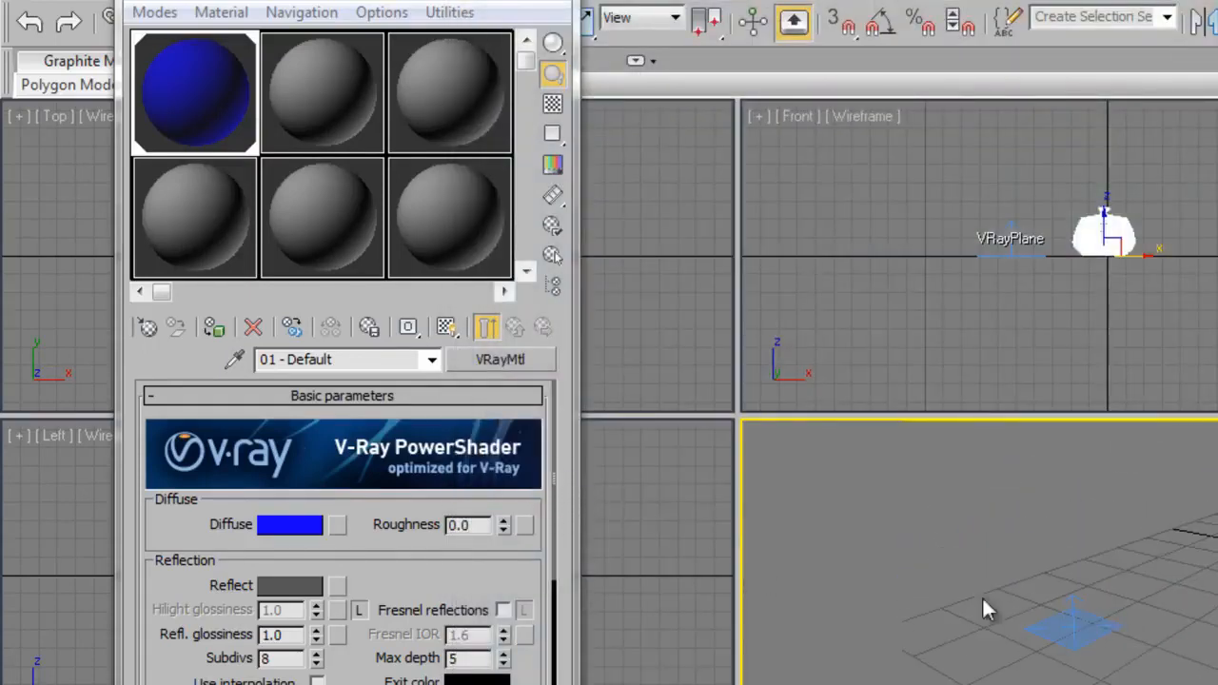
pyautogui.click(318, 112)
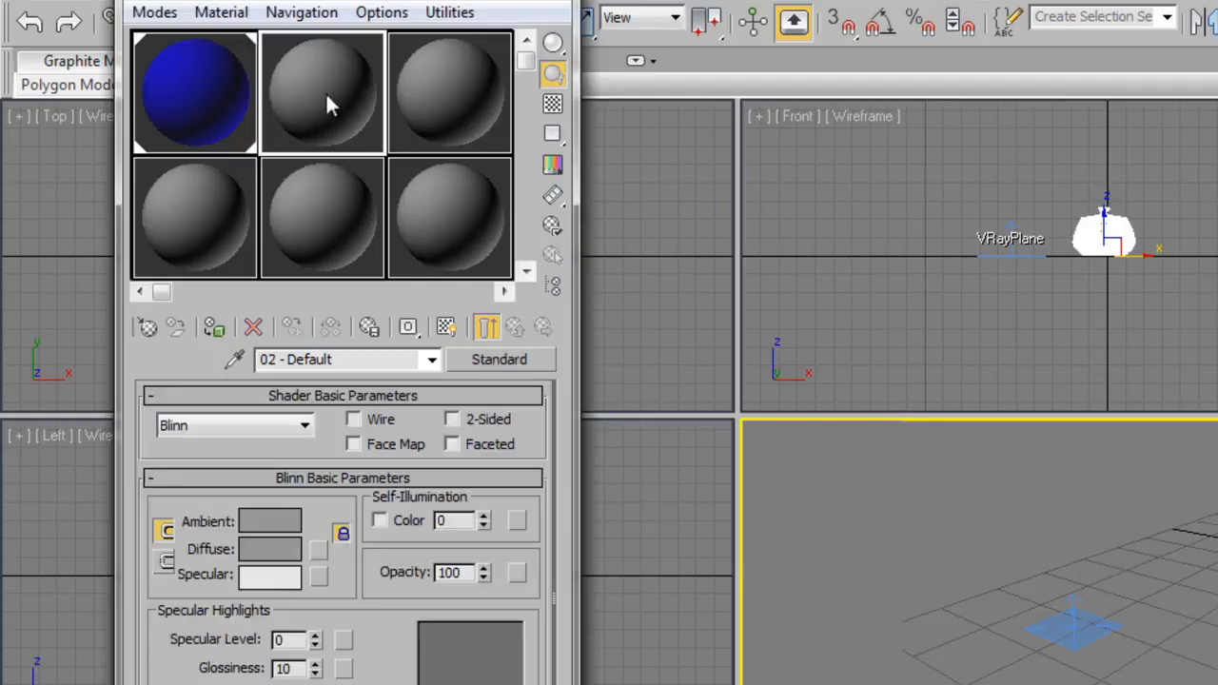
pyautogui.click(499, 360)
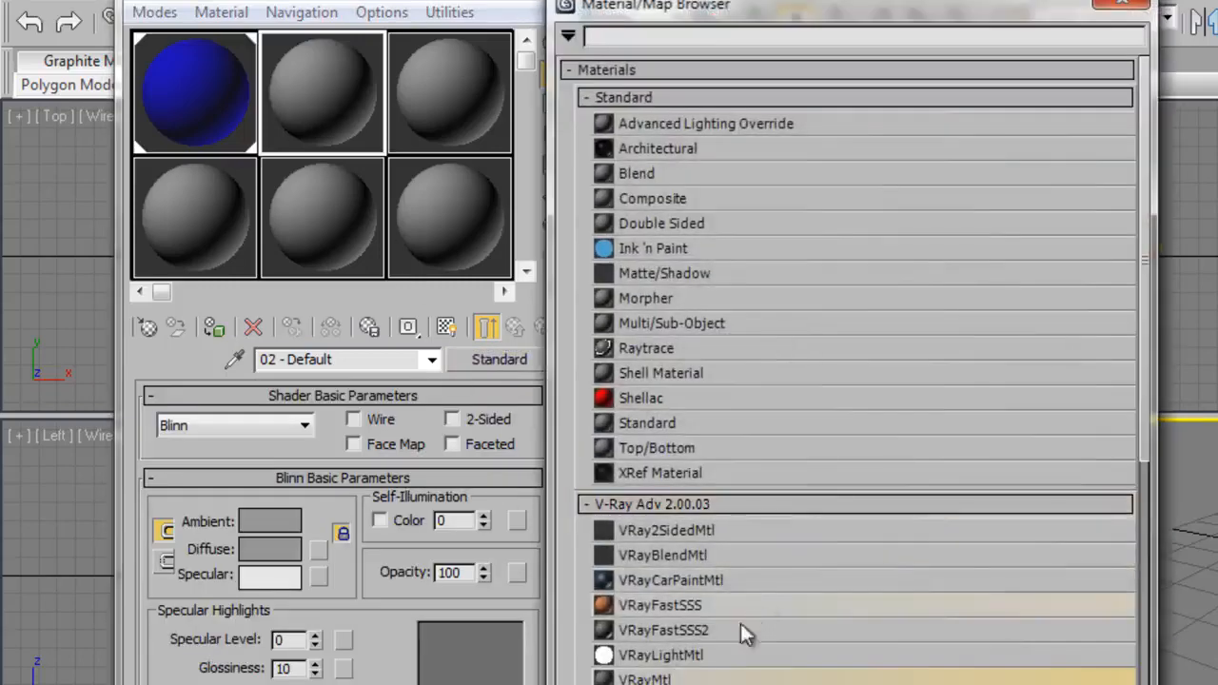
pyautogui.doubleClick(752, 651)
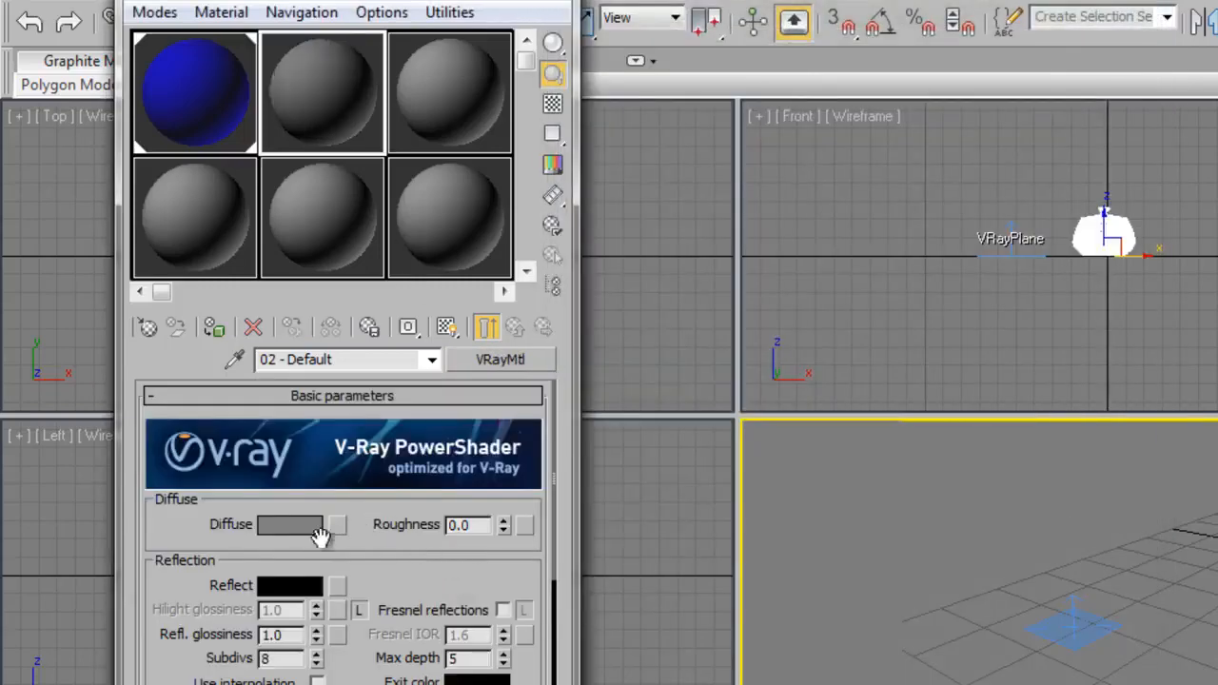
# Set the 02 - Default material's diffuse color to brown with red 135, green 92 and blue 45.
pyautogui.click(275, 528)
pyautogui.moveTo(522, 205); pyautogui.dragTo(512, 245)
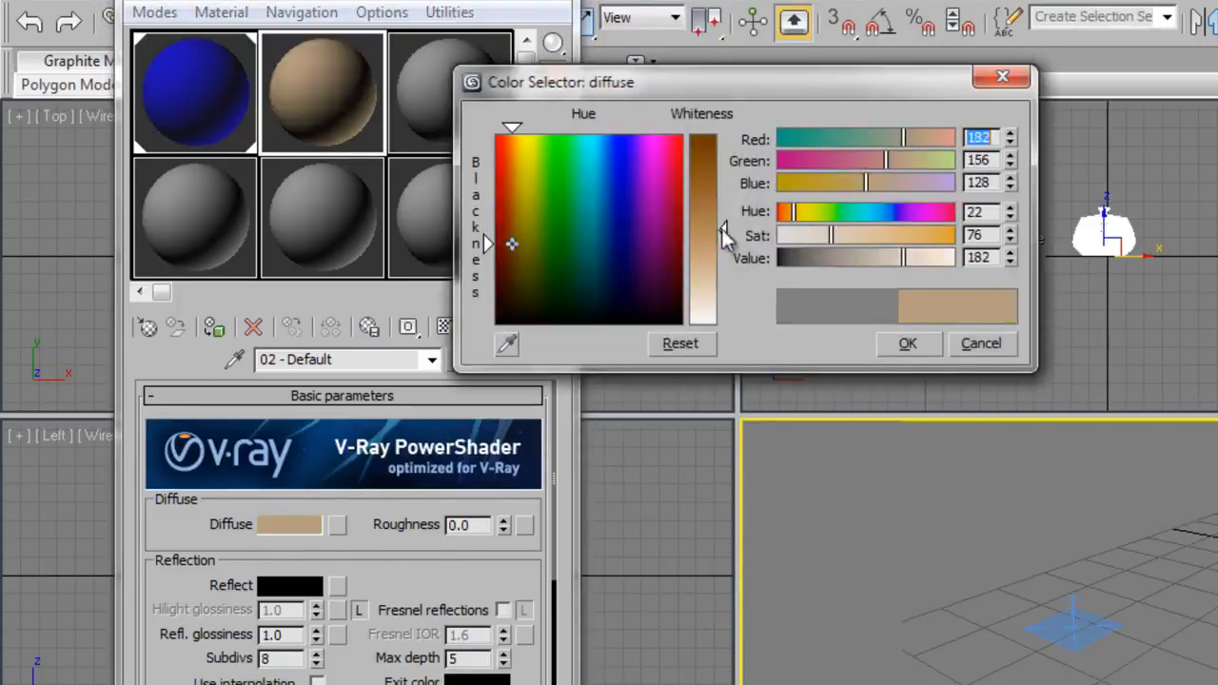
pyautogui.moveTo(722, 232); pyautogui.dragTo(722, 168)
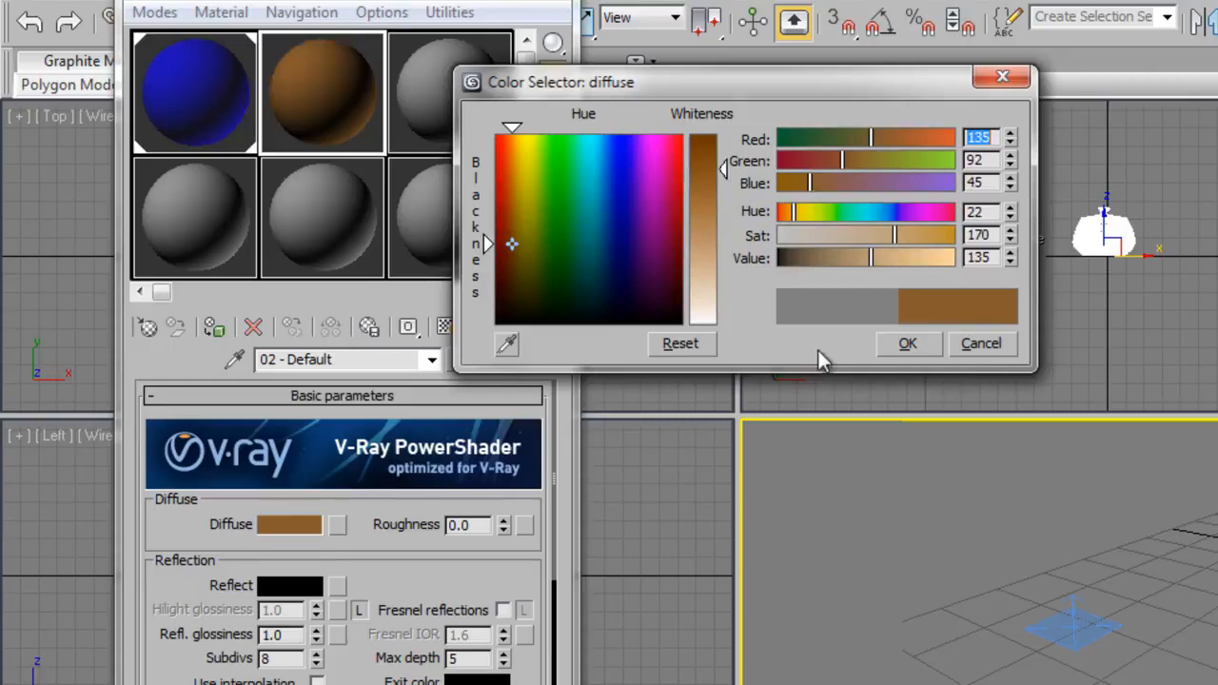
pyautogui.moveTo(866, 93); pyautogui.dragTo(940, 143)
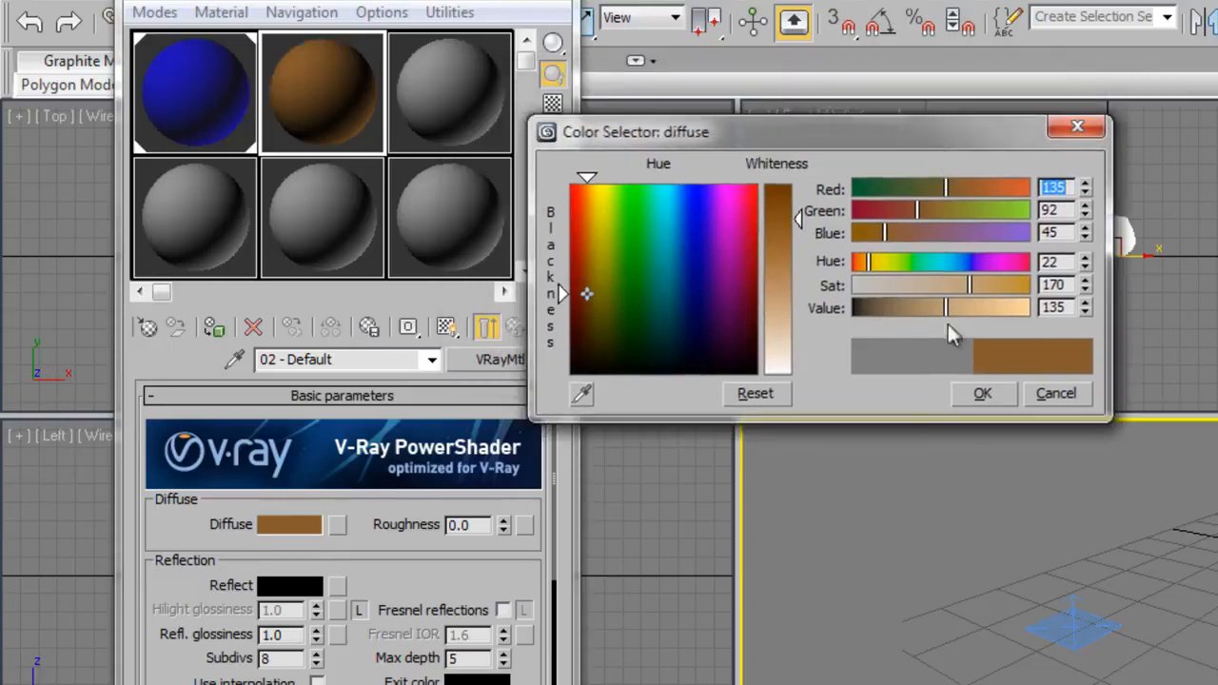
pyautogui.click(979, 395)
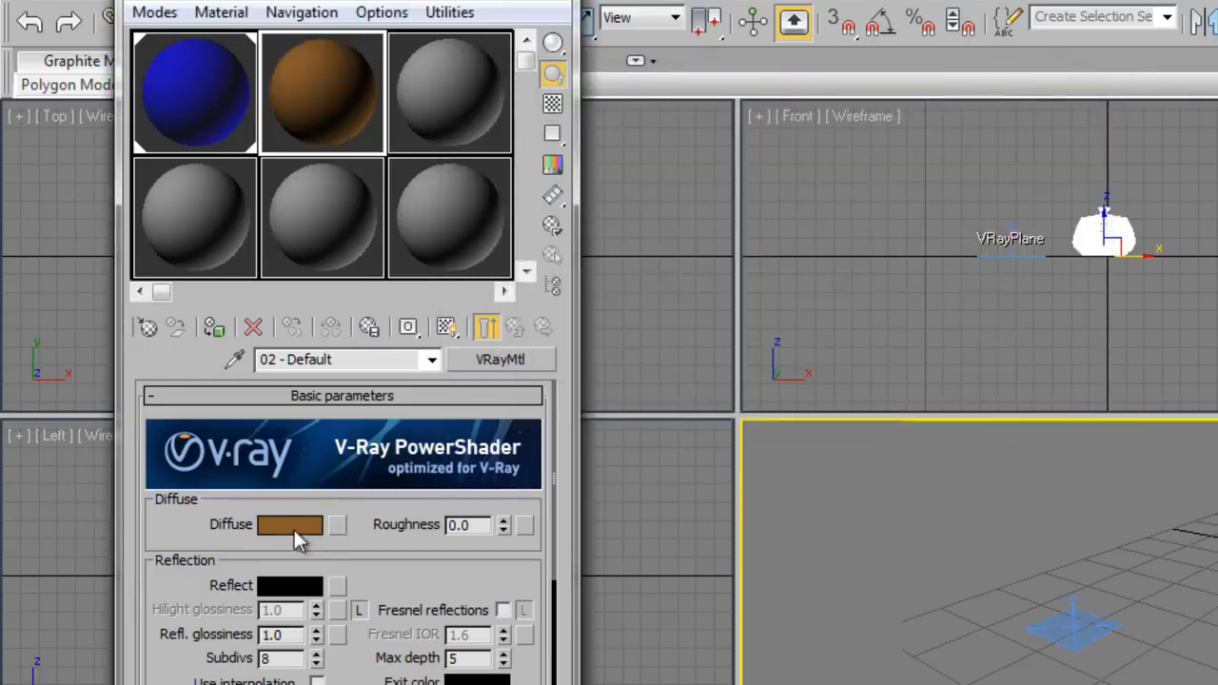
# Set the brown material's reflection color to a dark gray of 18 and assign the material to the VRayPlane.
pyautogui.click(300, 589)
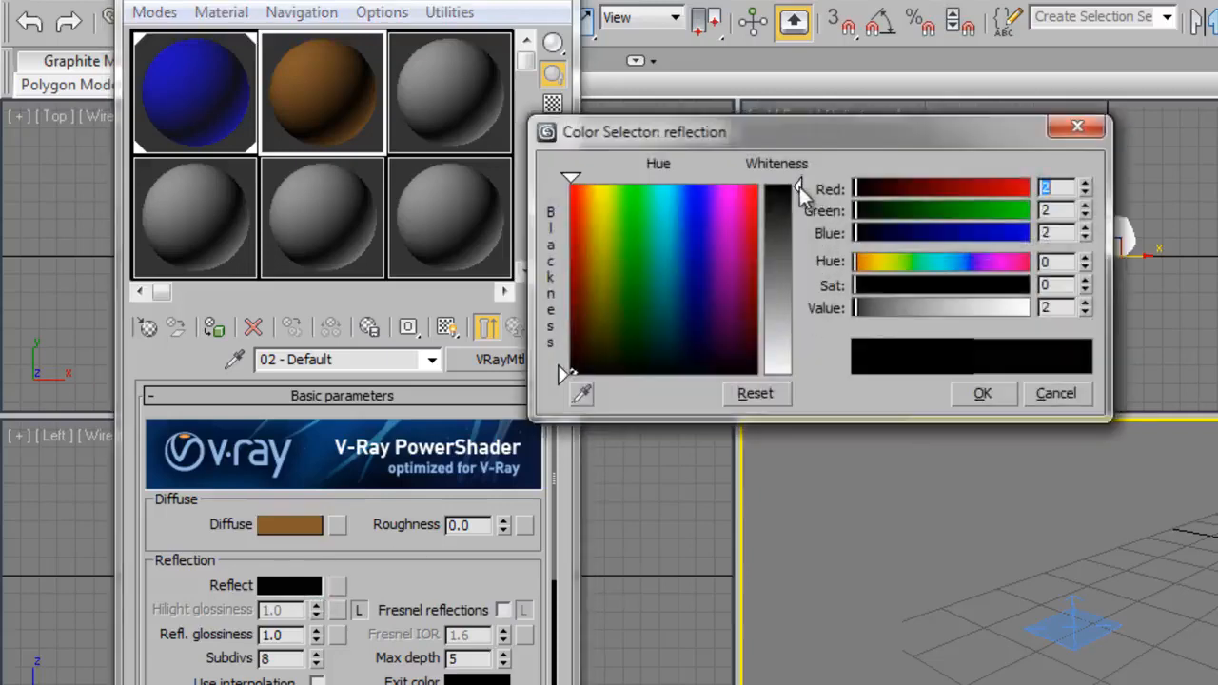
pyautogui.moveTo(799, 187); pyautogui.dragTo(798, 197)
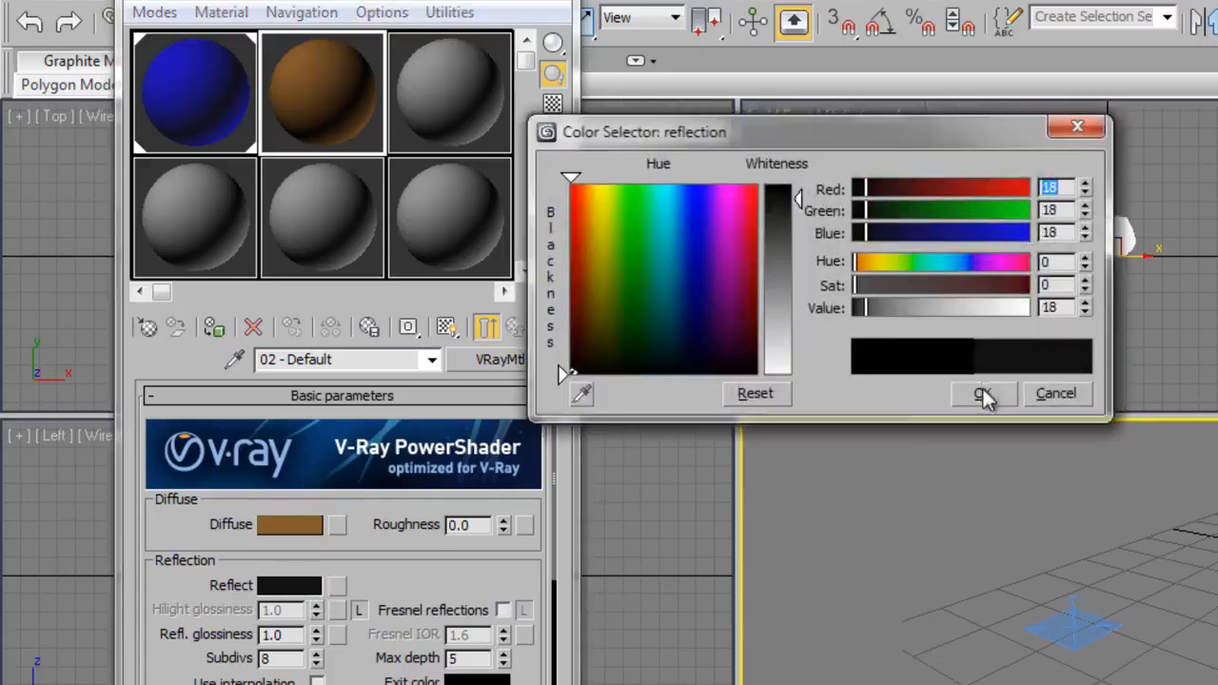
pyautogui.click(982, 392)
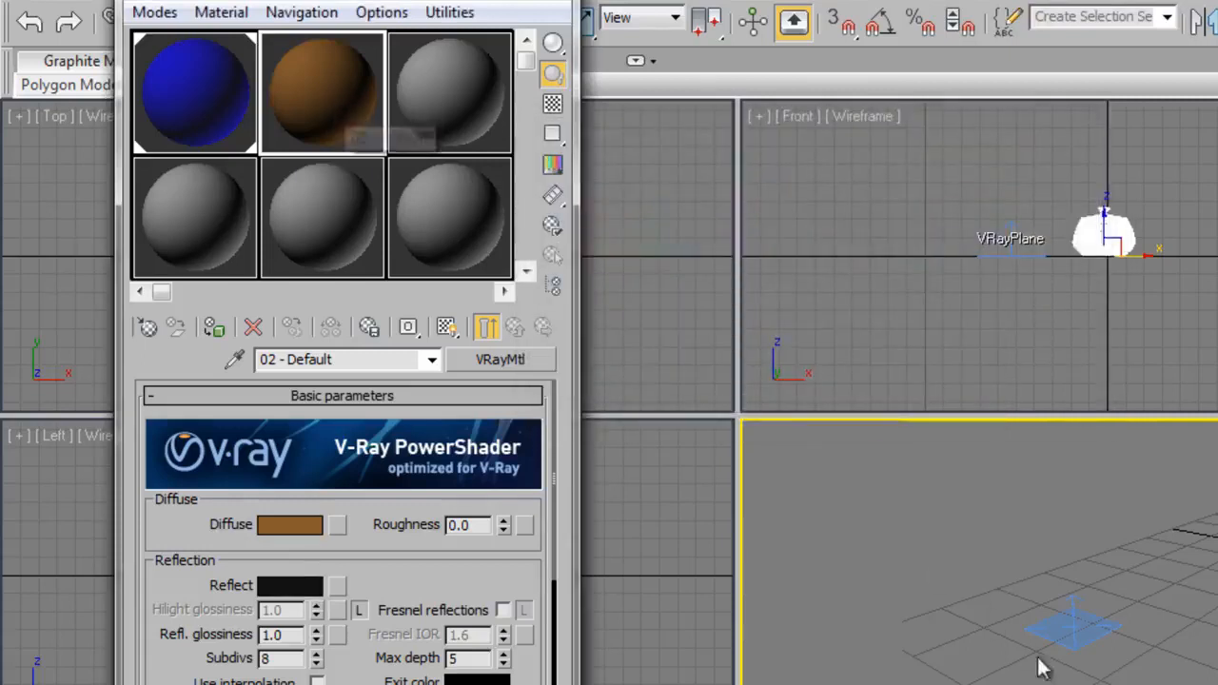
pyautogui.moveTo(1007, 555); pyautogui.dragTo(1067, 628)
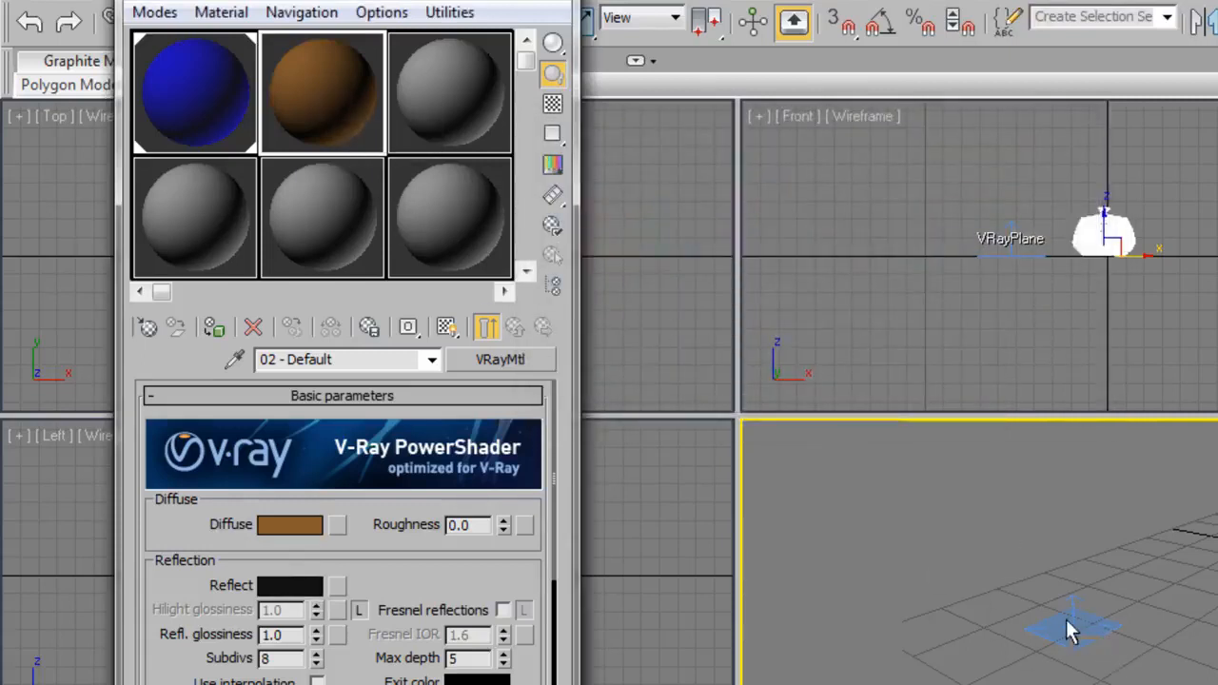
# Frame the teapot in the Perspective view, render it with the brown ground, and close the render output.
pyautogui.moveTo(1145, 623); pyautogui.dragTo(876, 607, button='middle')
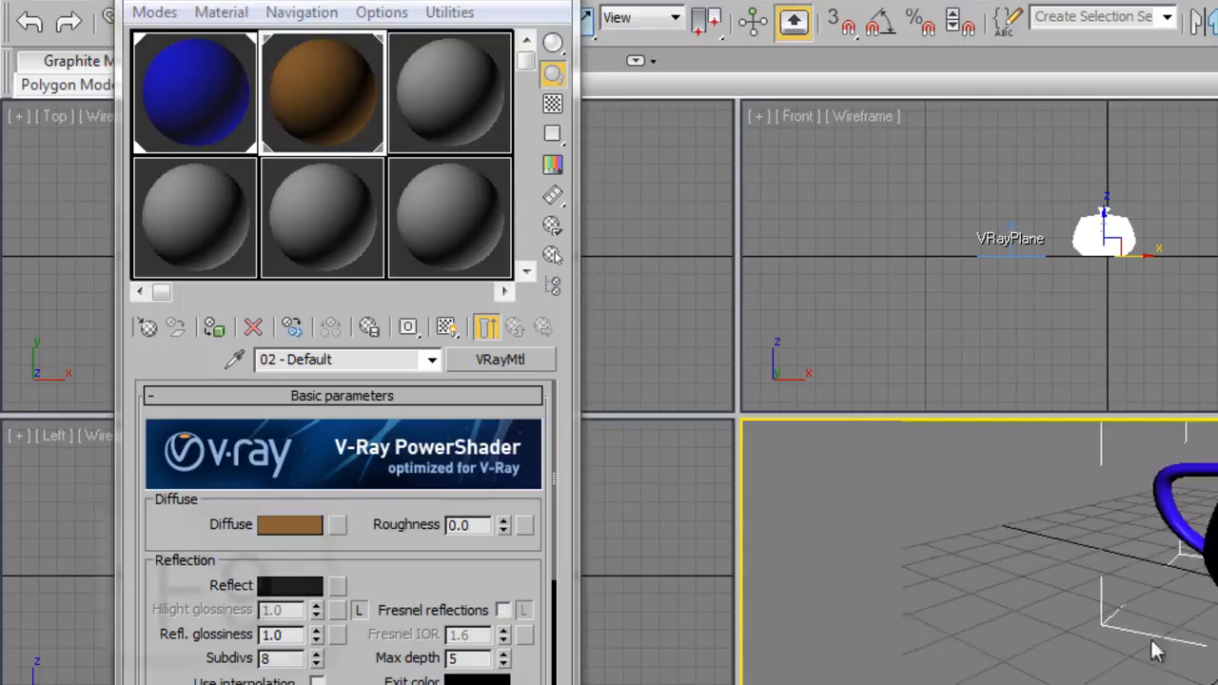
pyautogui.moveTo(1155, 650); pyautogui.dragTo(968, 664, button='middle')
pyautogui.moveTo(1094, 619); pyautogui.dragTo(1058, 629, button='middle')
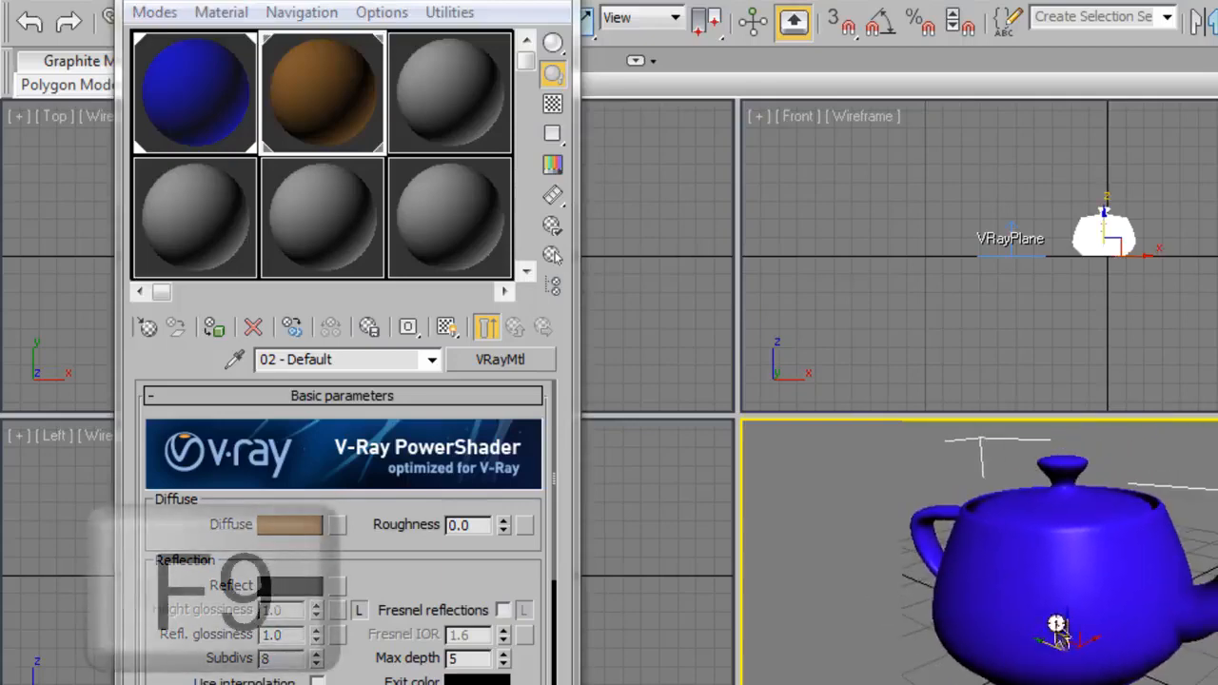
pyautogui.press('F9')
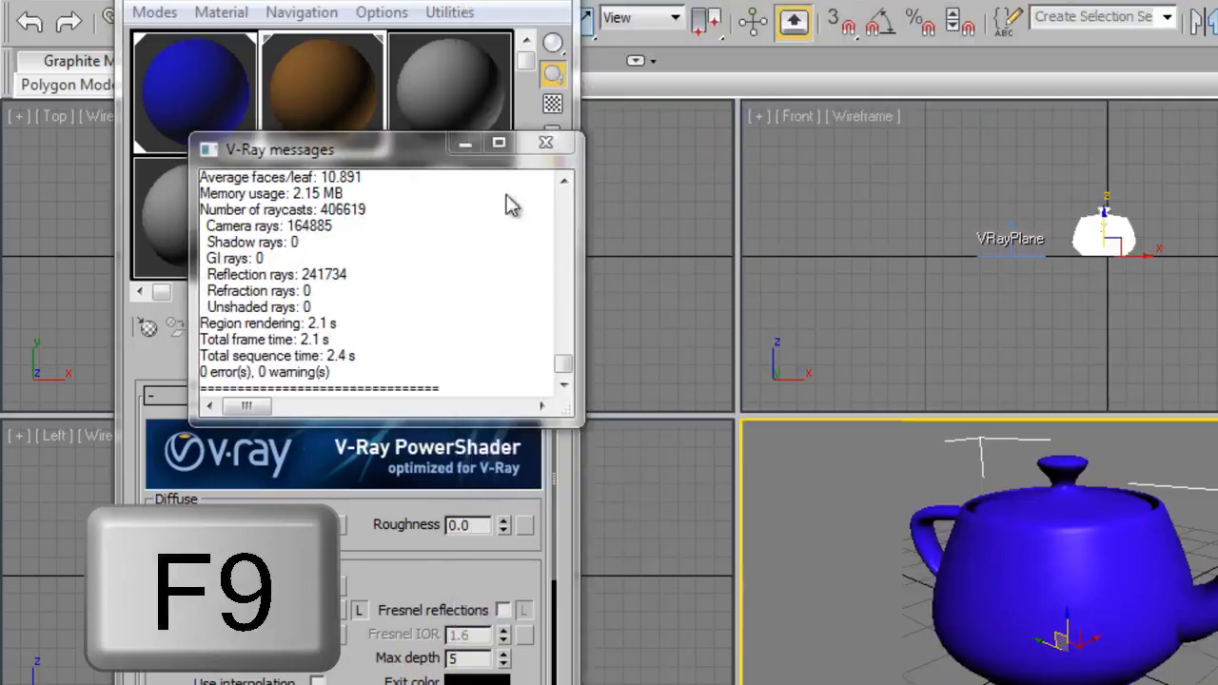
pyautogui.click(545, 147)
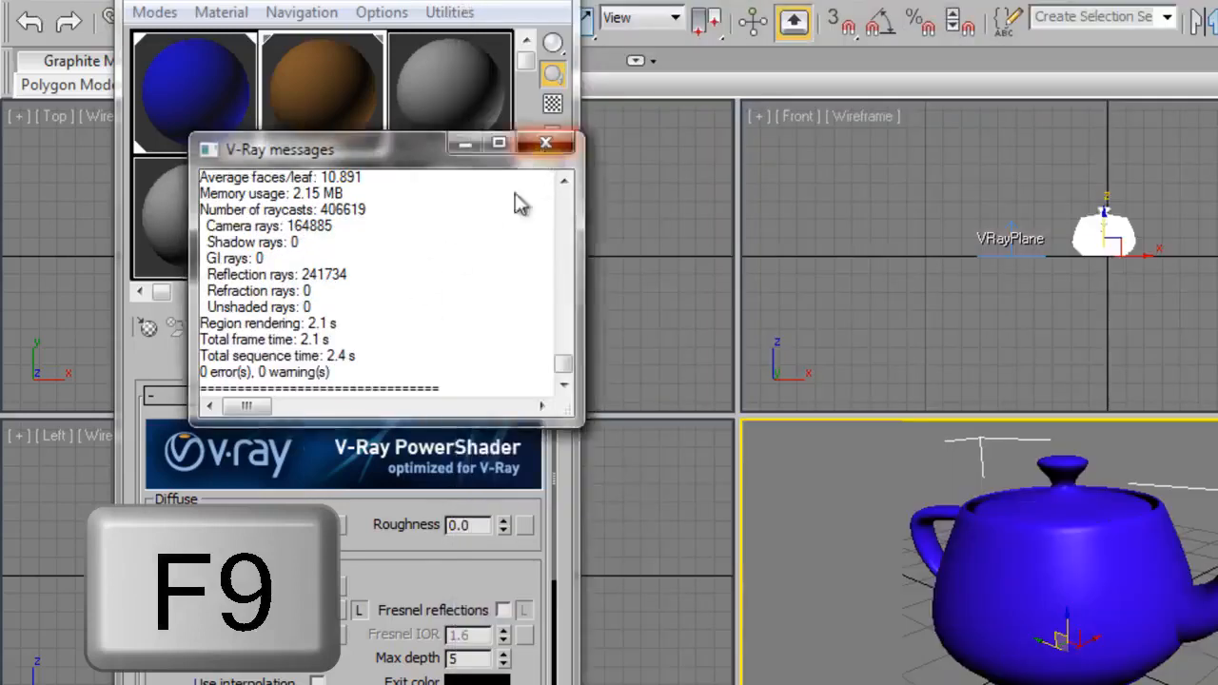
# Raise the brown ground material's reflection color to a gray of 47 for red, green and blue.
pyautogui.click(293, 587)
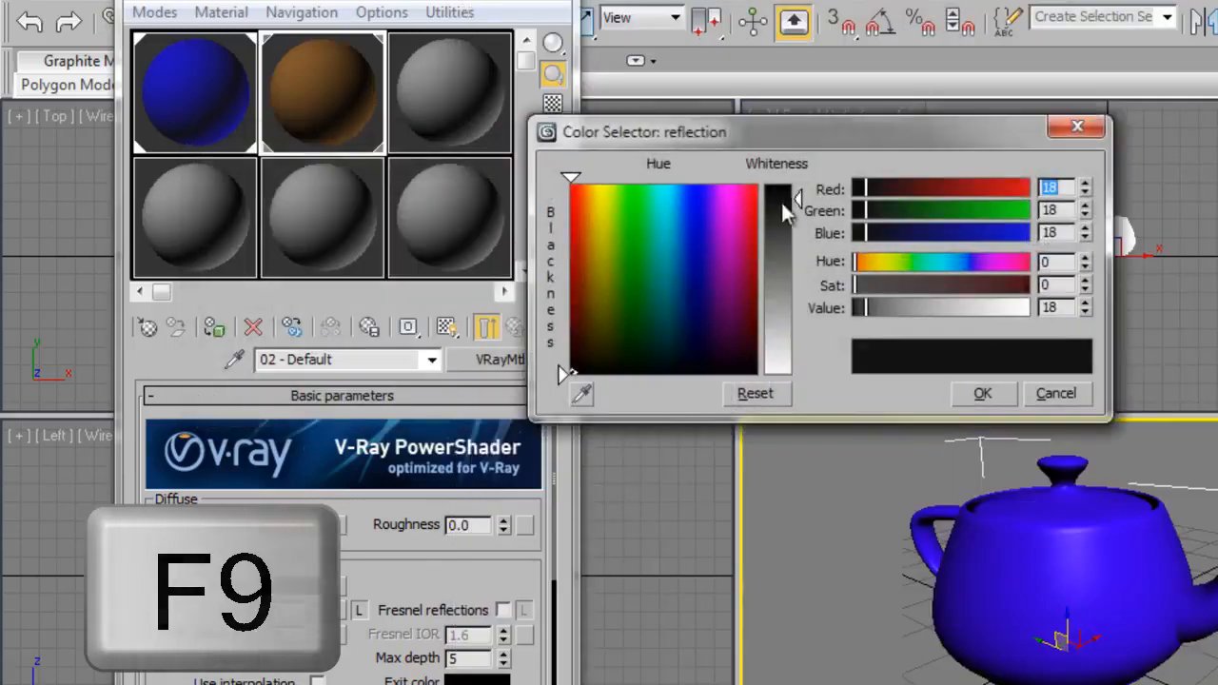
pyautogui.moveTo(796, 198); pyautogui.dragTo(798, 221)
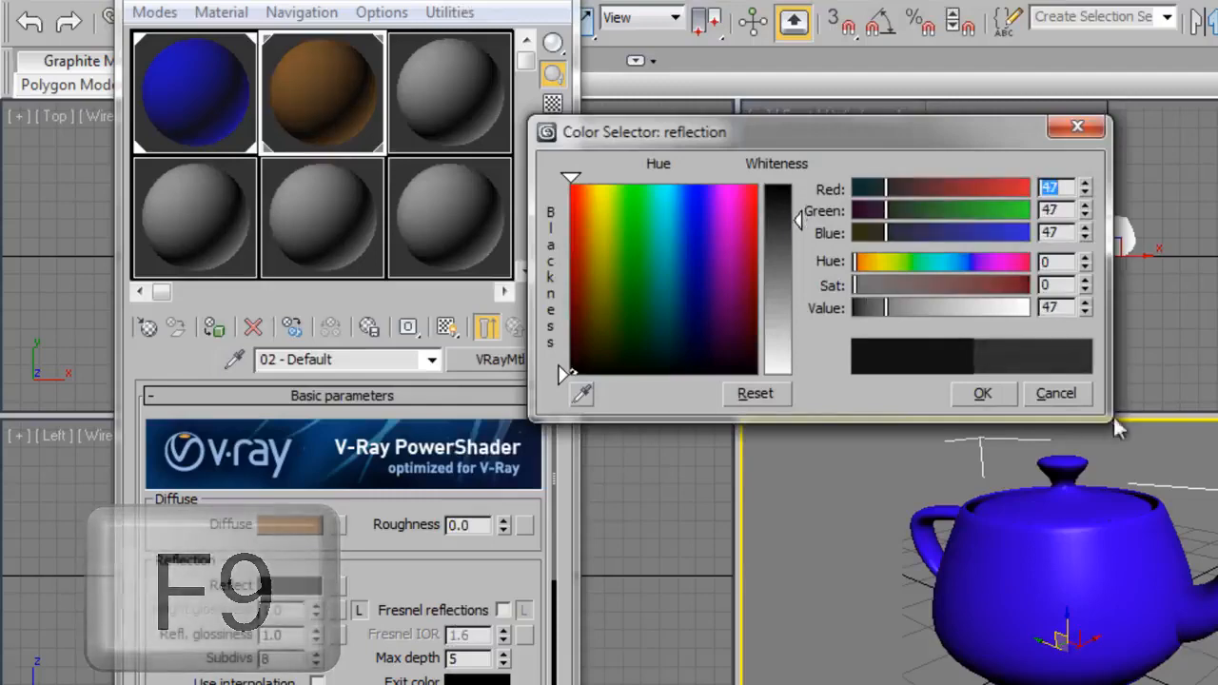
pyautogui.click(984, 393)
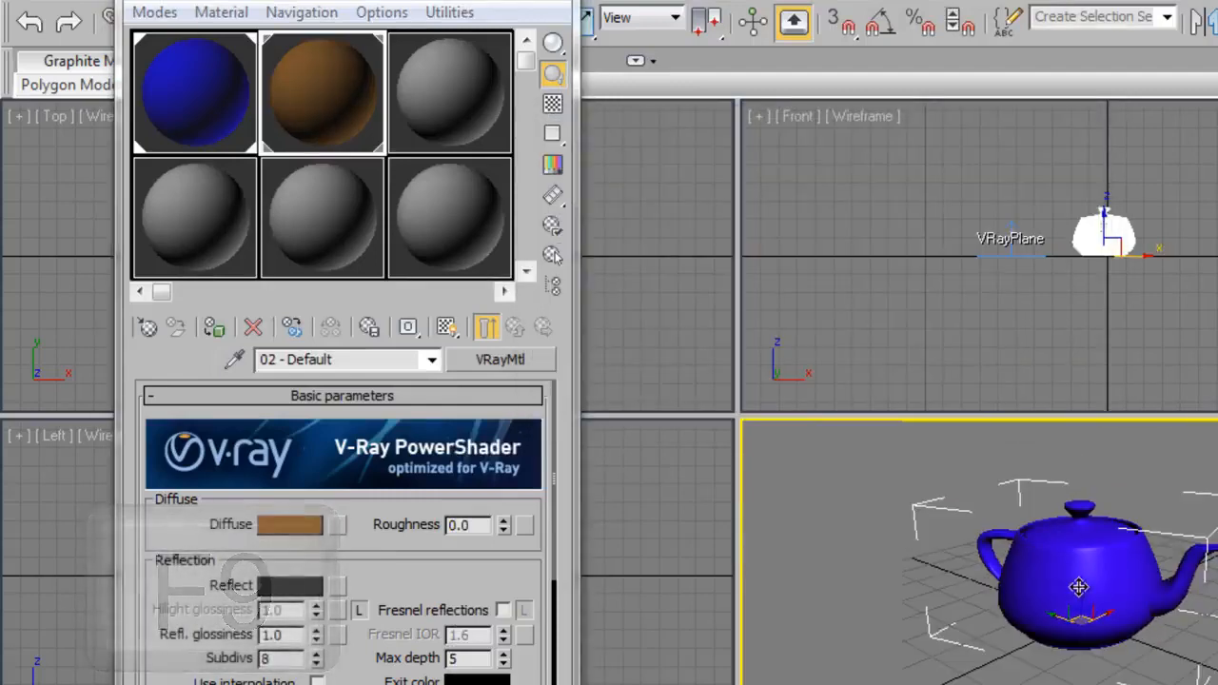
# Render the Perspective view again to check the ground's stronger reflection, and close the render output.
pyautogui.press('F9')
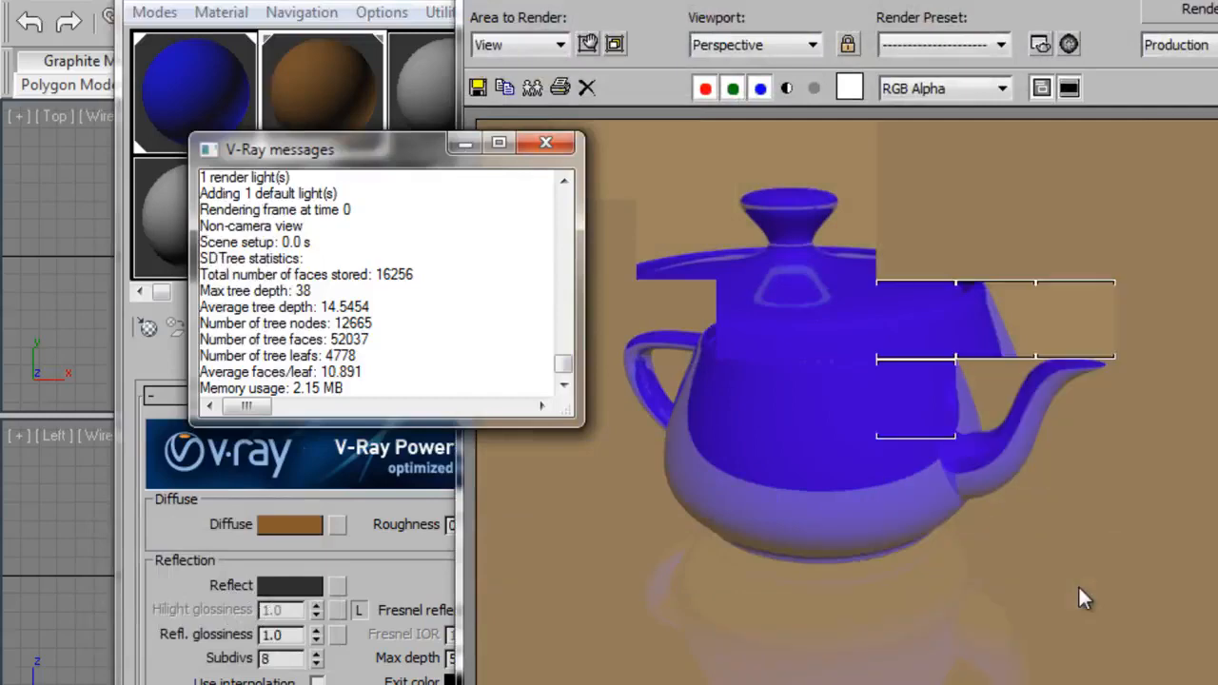
pyautogui.click(1215, 2)
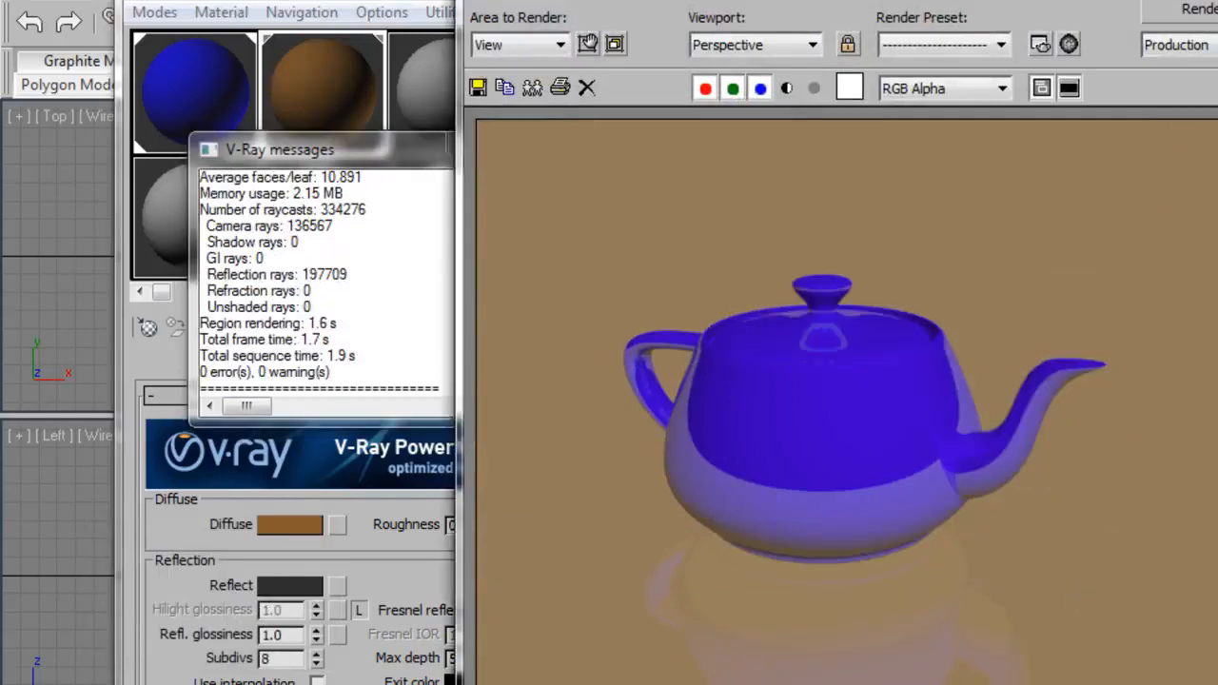
pyautogui.click(537, 146)
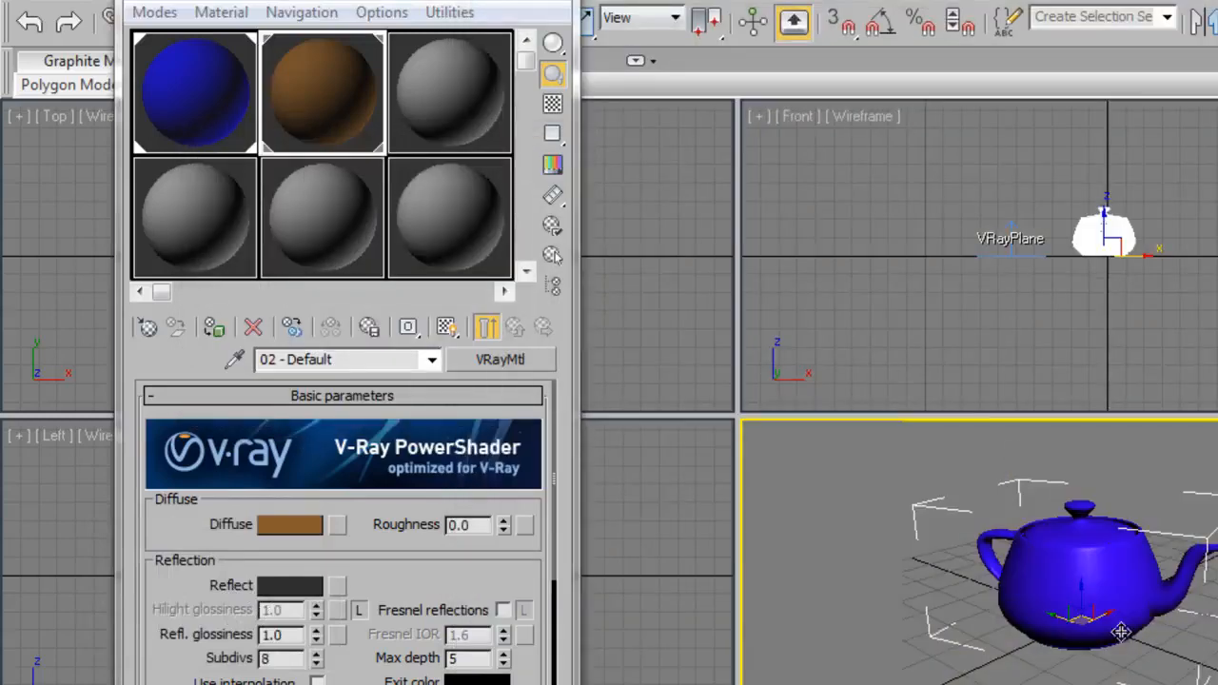
# Clone the teapot with the Move tool as one independent Copy, placed beside the original on the spout side.
pyautogui.moveTo(1121, 633); pyautogui.dragTo(1018, 616, button='middle')
pyautogui.keyDown('alt'); pyautogui.moveTo(1118, 668); pyautogui.dragTo(1133, 644, button='middle'); pyautogui.keyUp('alt')
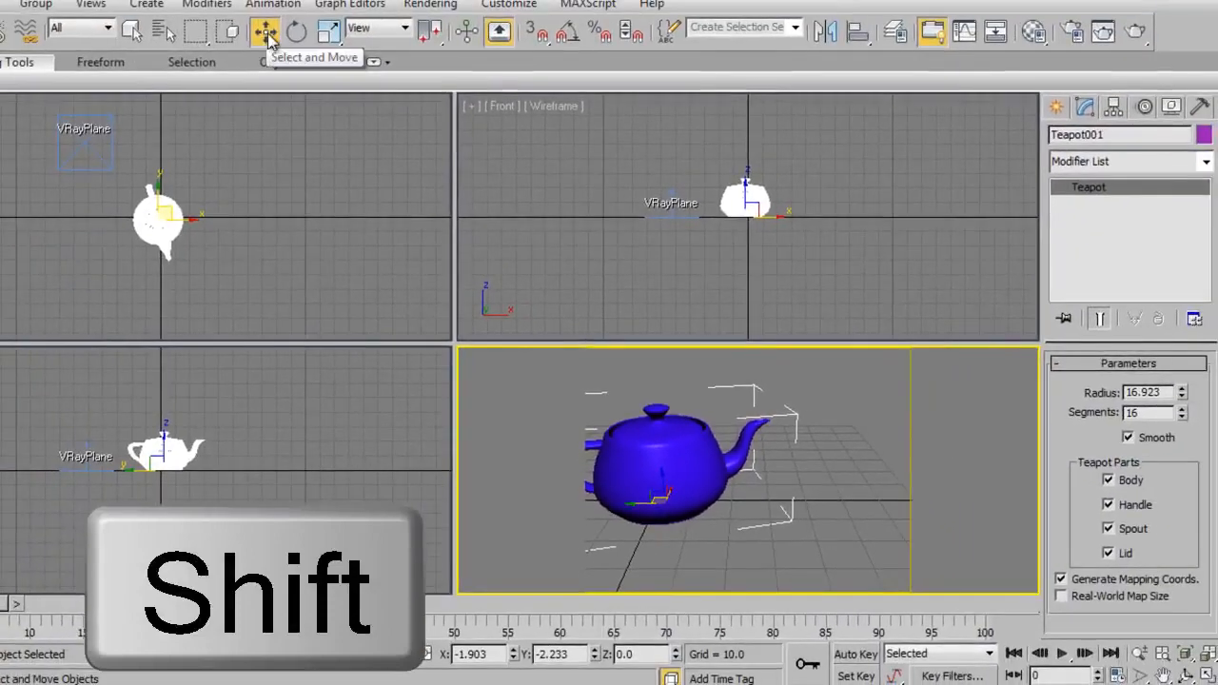
pyautogui.click(266, 33)
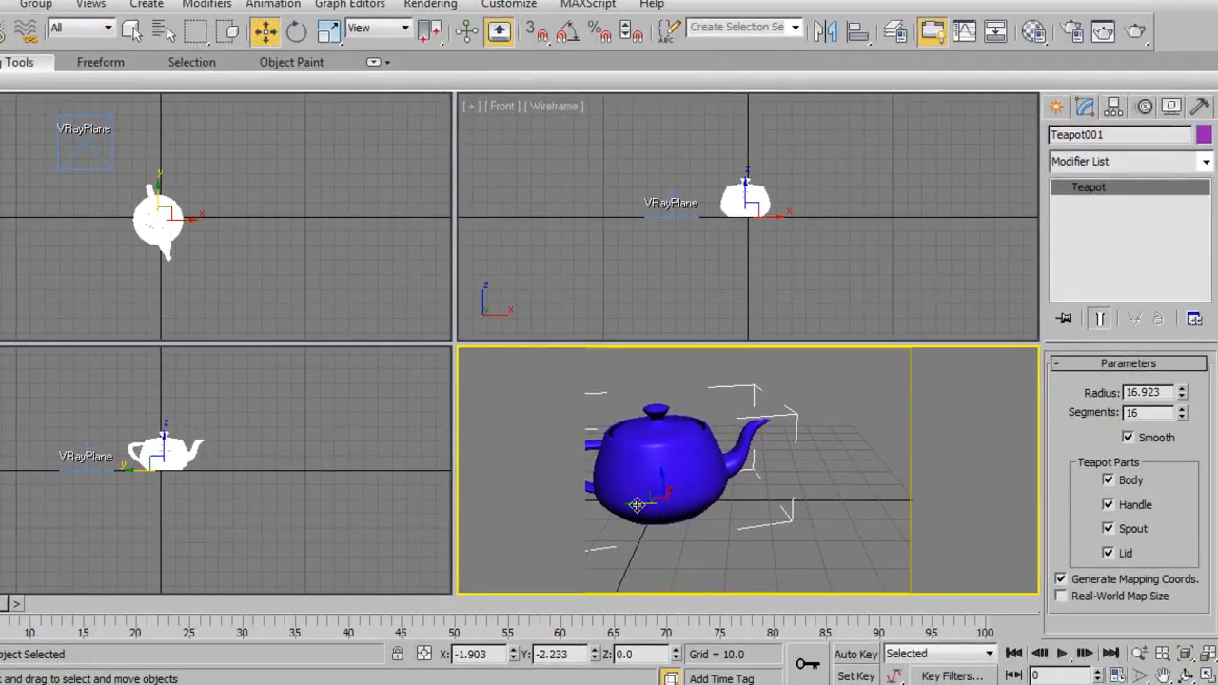
pyautogui.keyDown('shift'); pyautogui.moveTo(643, 535); pyautogui.dragTo(901, 558); pyautogui.keyUp('shift')
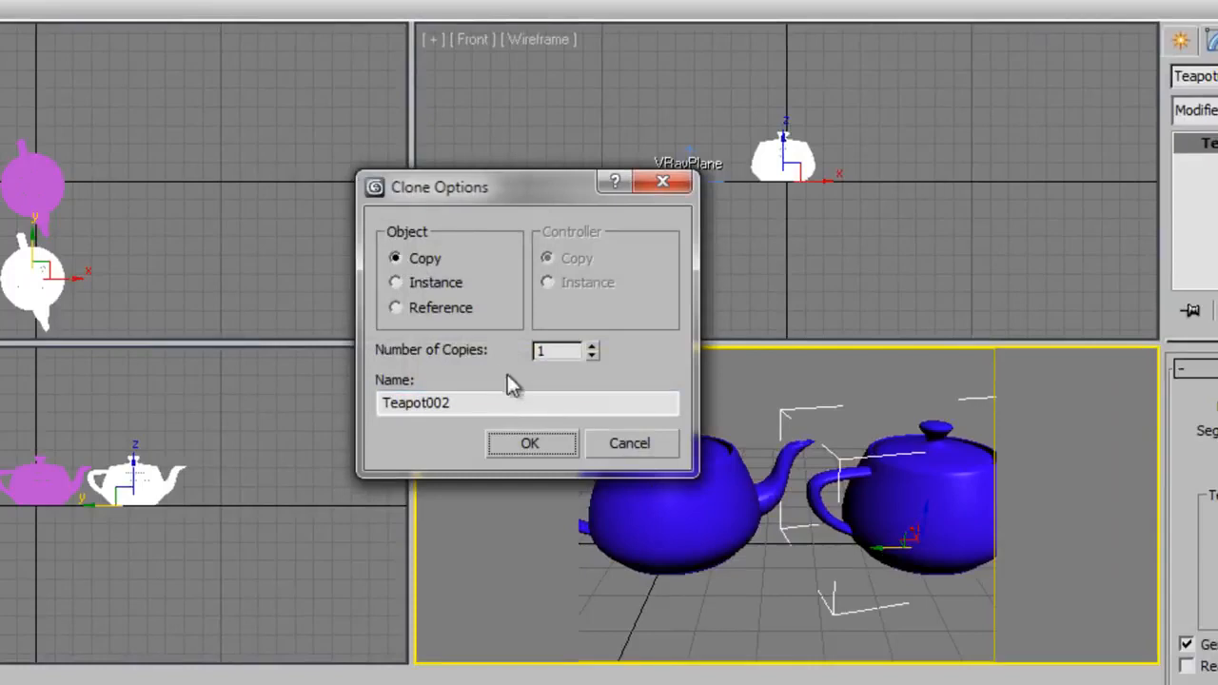
pyautogui.click(529, 443)
# Rotate the copied teapot about its vertical axis in the Perspective view so its spout points away from the original's direction.
pyautogui.scroll(-3, 767, 534)
pyautogui.moveTo(767, 533); pyautogui.dragTo(751, 549, button='middle')
pyautogui.press('e')
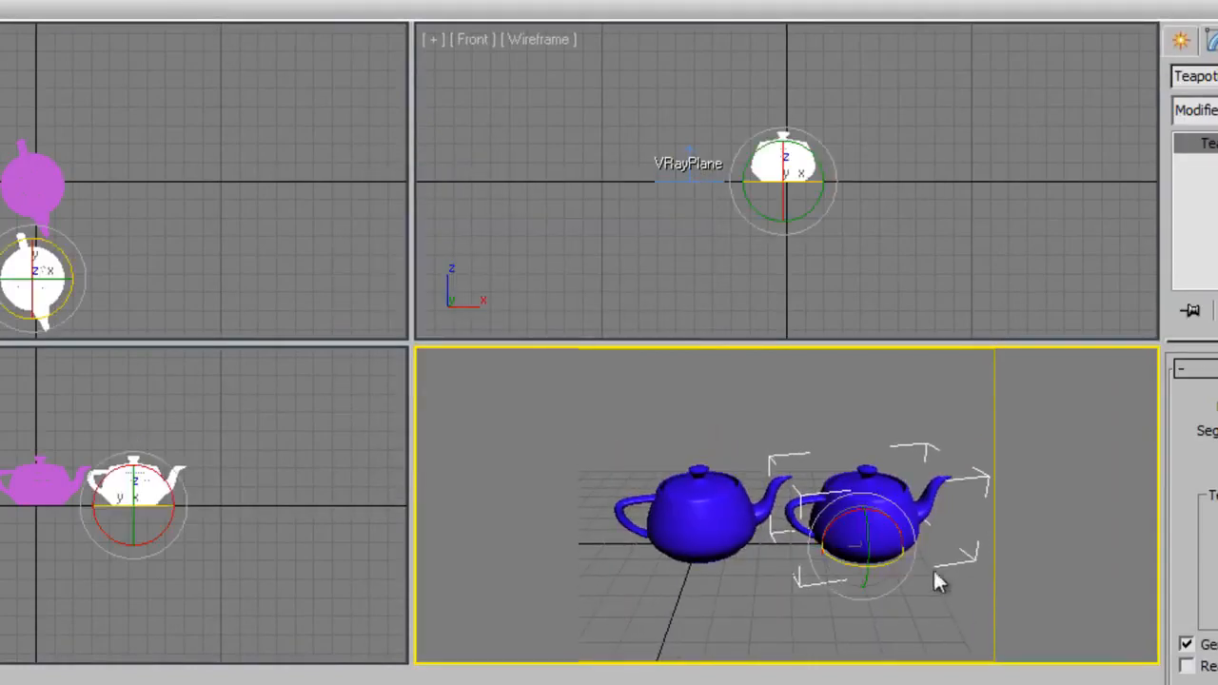
pyautogui.moveTo(878, 558); pyautogui.dragTo(516, 567)
pyautogui.moveTo(773, 576)
pyautogui.mouseDown(button='middle')
pyautogui.moveTo(737, 565)
pyautogui.moveTo(789, 586)
pyautogui.mouseUp(button='middle')
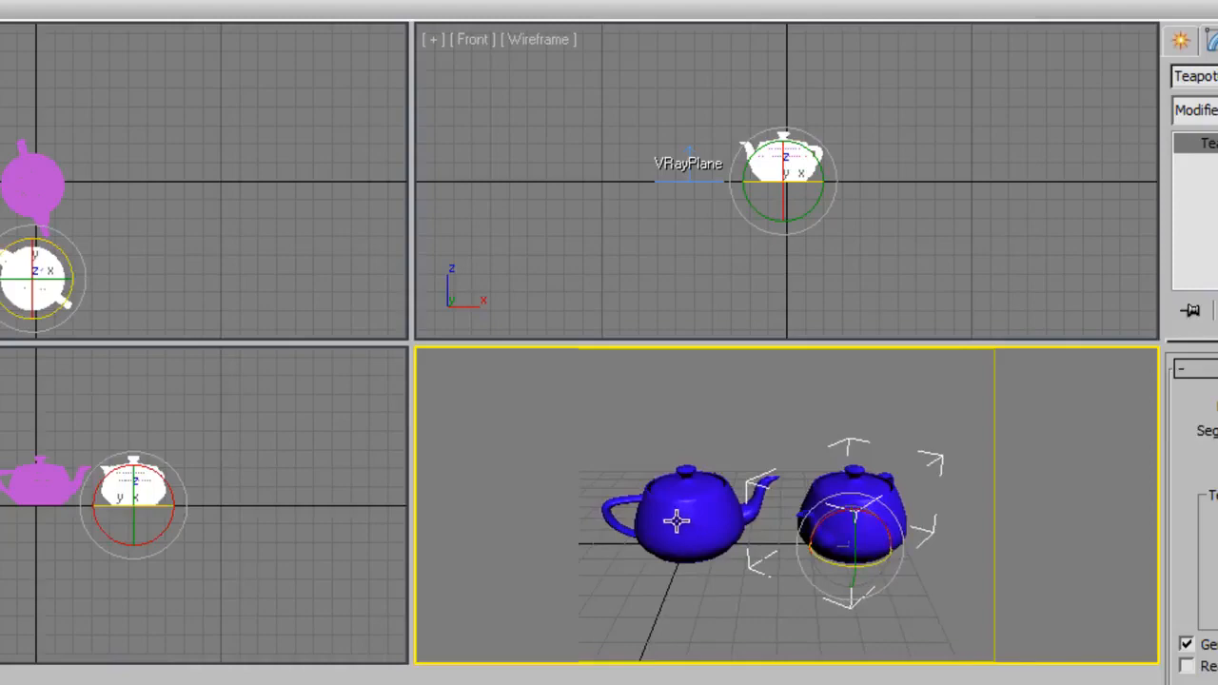
# Change the third material slot to a VRayMtl and set its diffuse color to white.
pyautogui.press('m')
pyautogui.moveTo(313, 120); pyautogui.dragTo(892, 488)
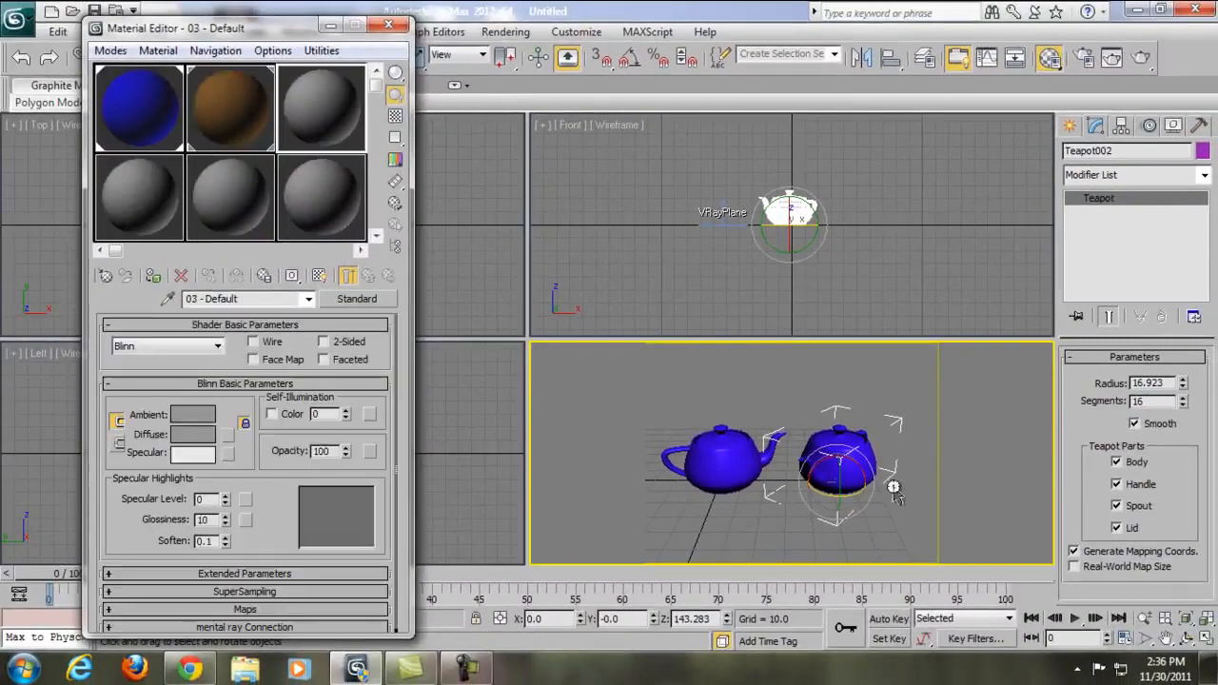
pyautogui.scroll(2, 855, 445)
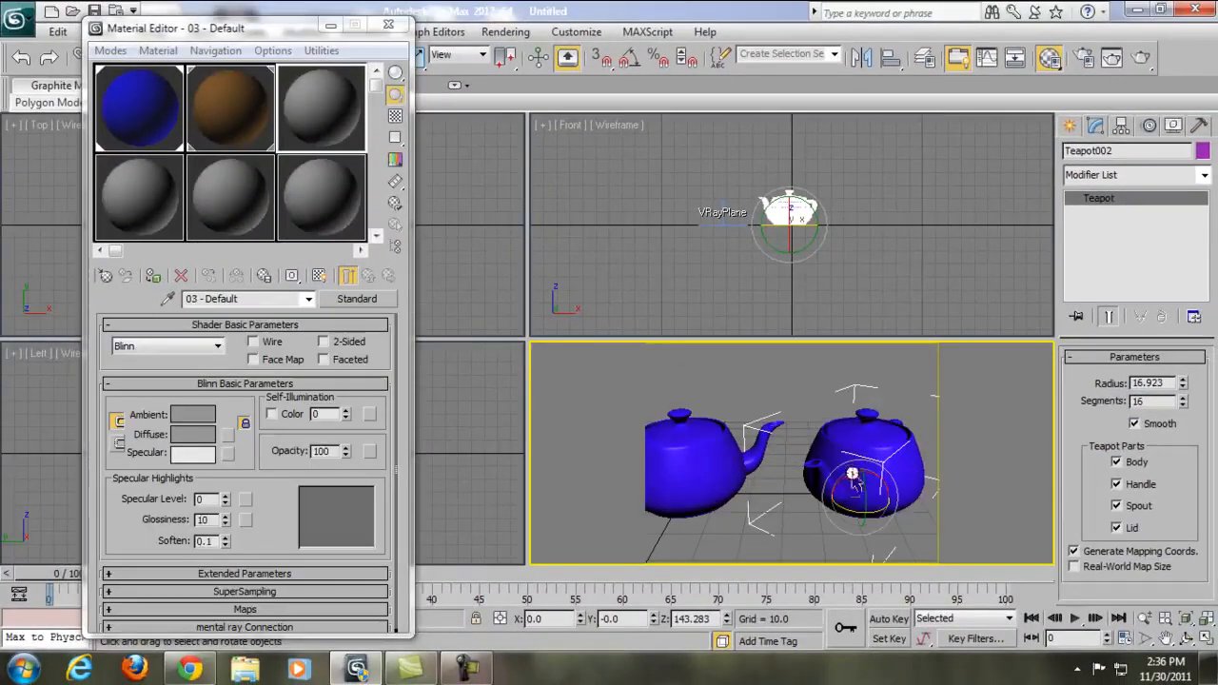
pyautogui.scroll(-2, 854, 481)
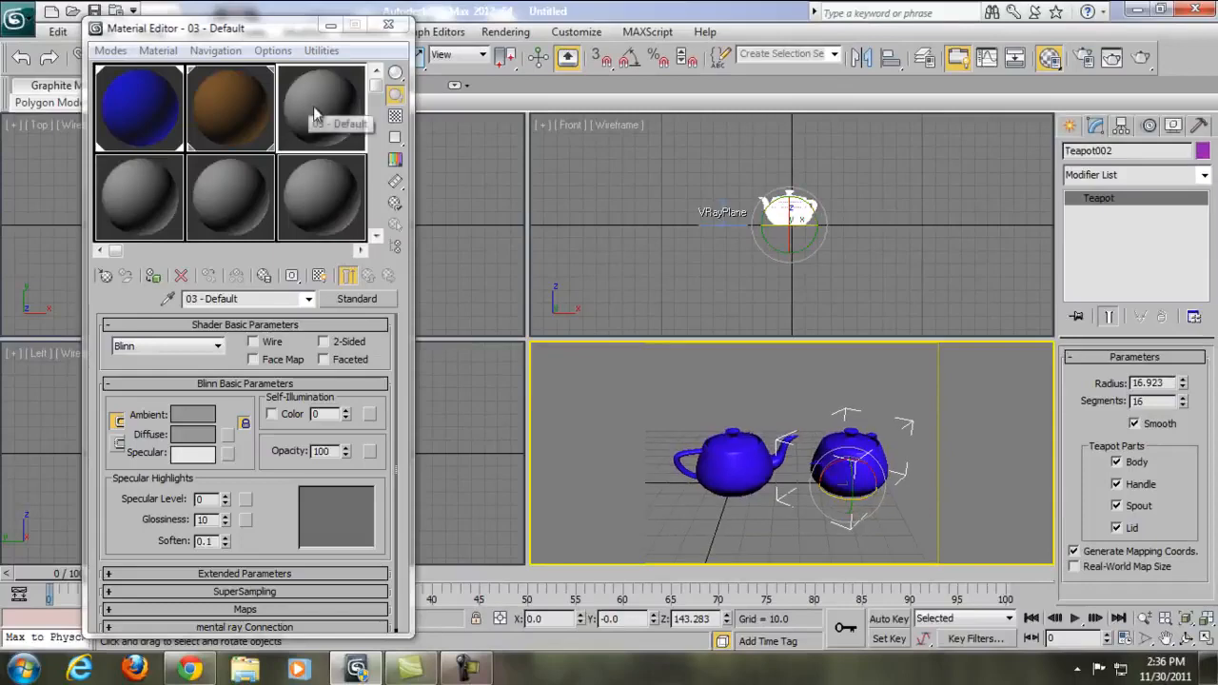
pyautogui.click(348, 299)
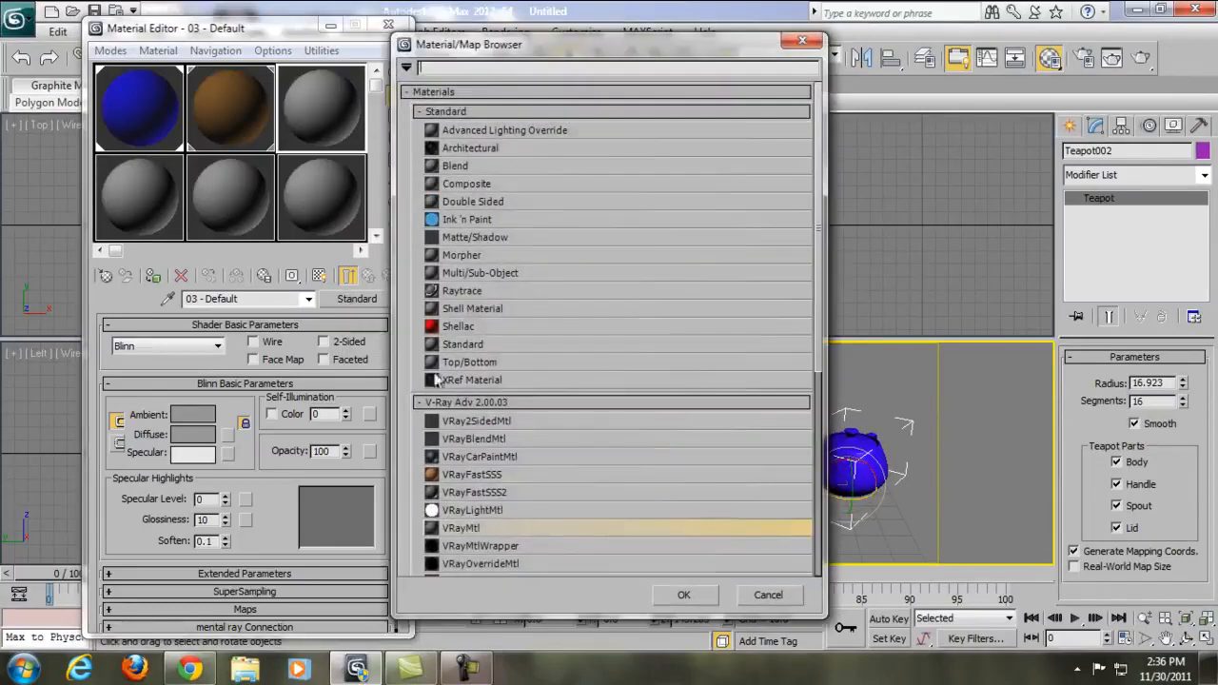
pyautogui.doubleClick(482, 526)
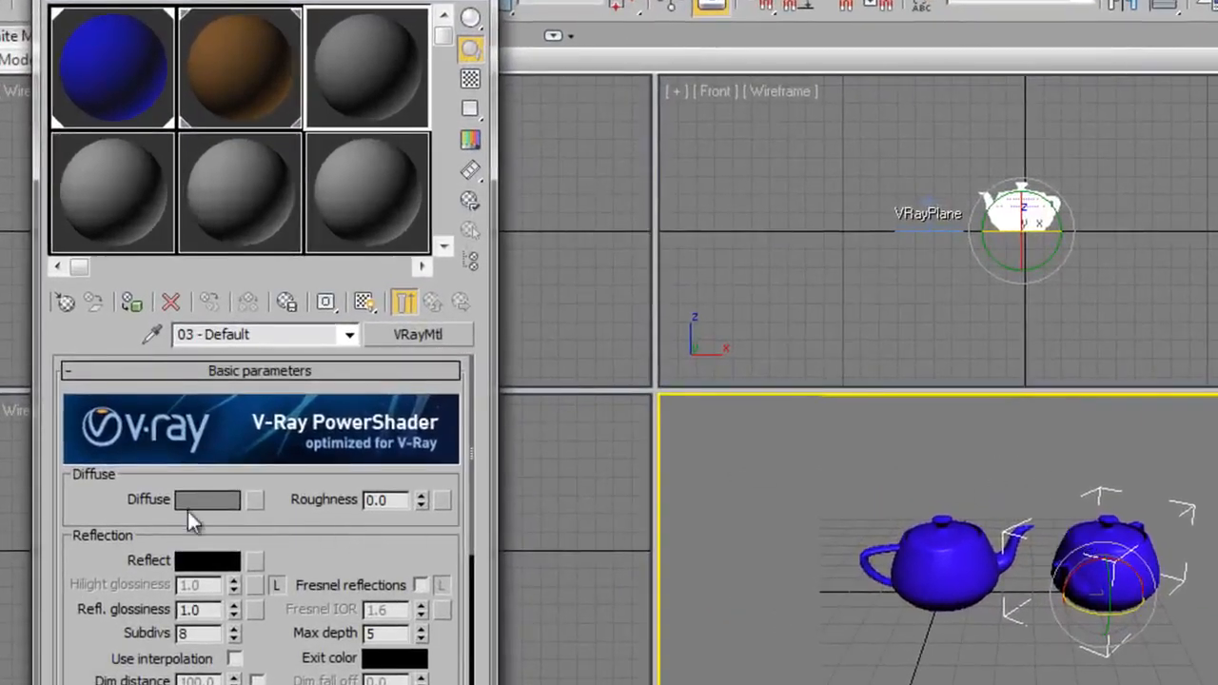
pyautogui.click(188, 502)
pyautogui.moveTo(717, 255); pyautogui.dragTo(716, 350)
pyautogui.click(913, 371)
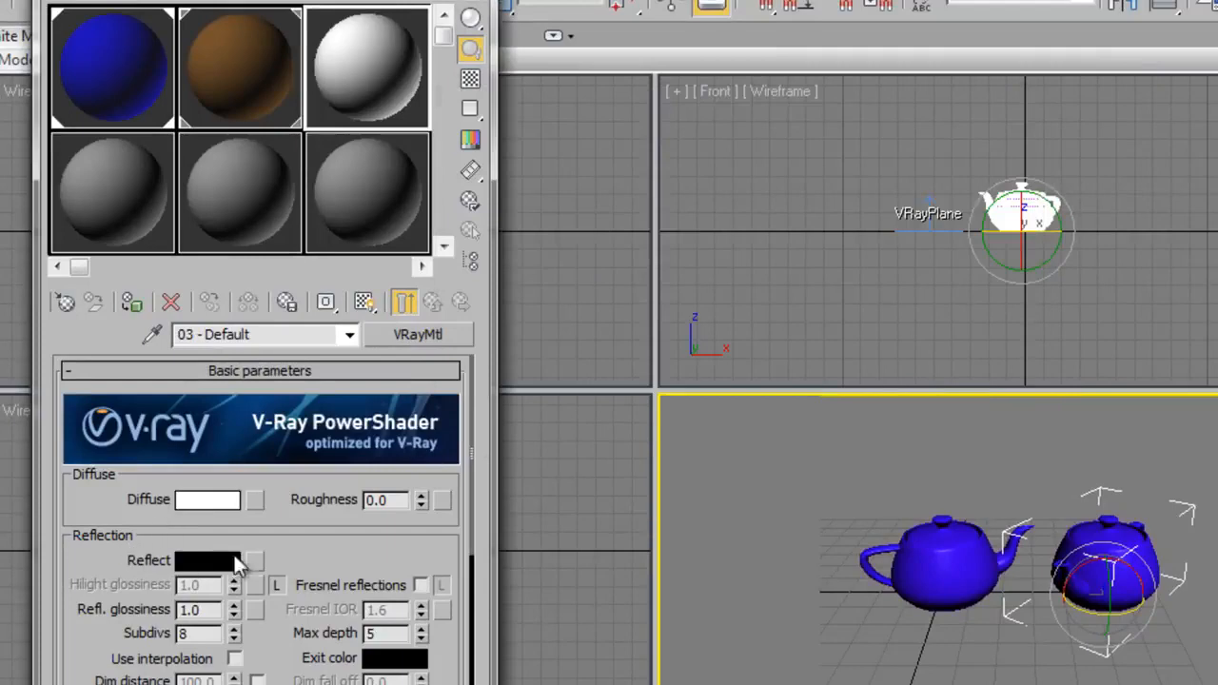
# Set the third material's reflection color to gray 47 and its refraction color to white 255.
pyautogui.click(211, 562)
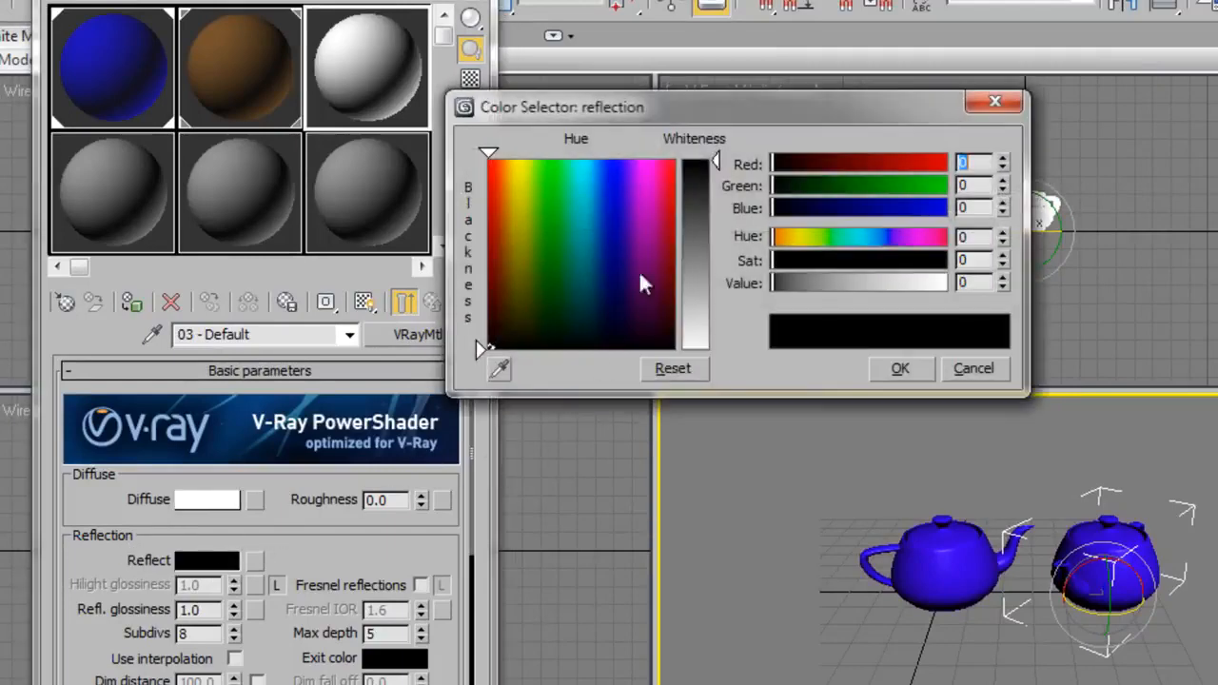
pyautogui.moveTo(707, 164); pyautogui.dragTo(716, 195)
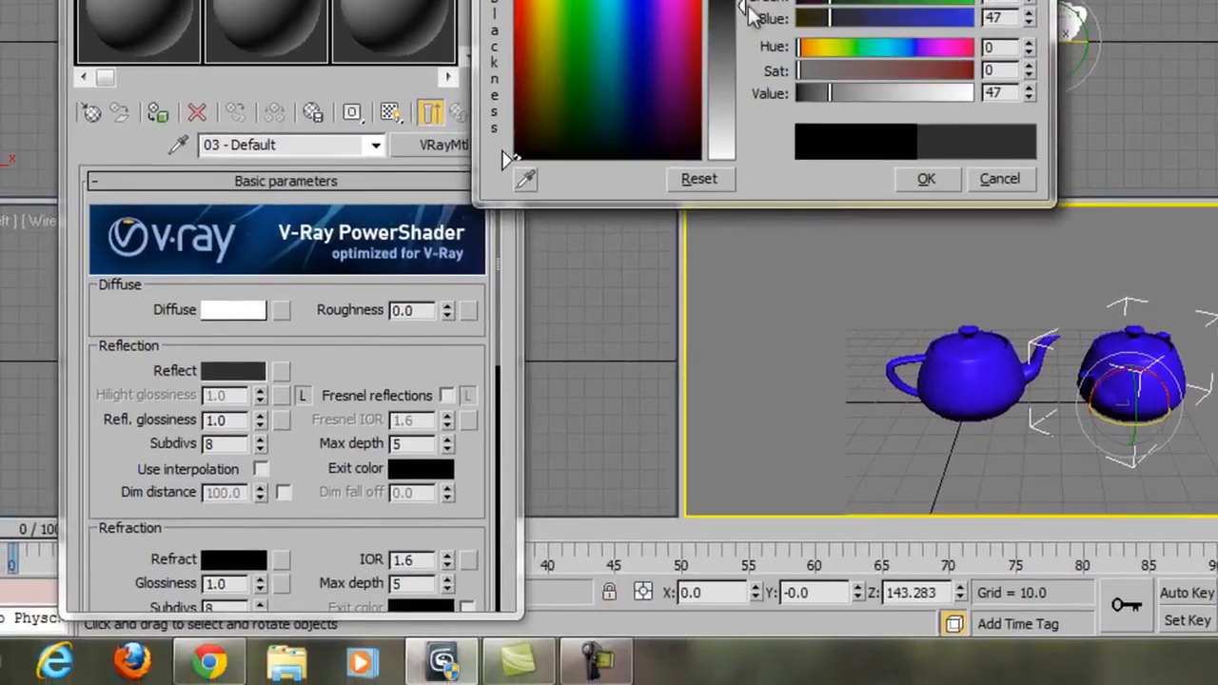
pyautogui.click(925, 181)
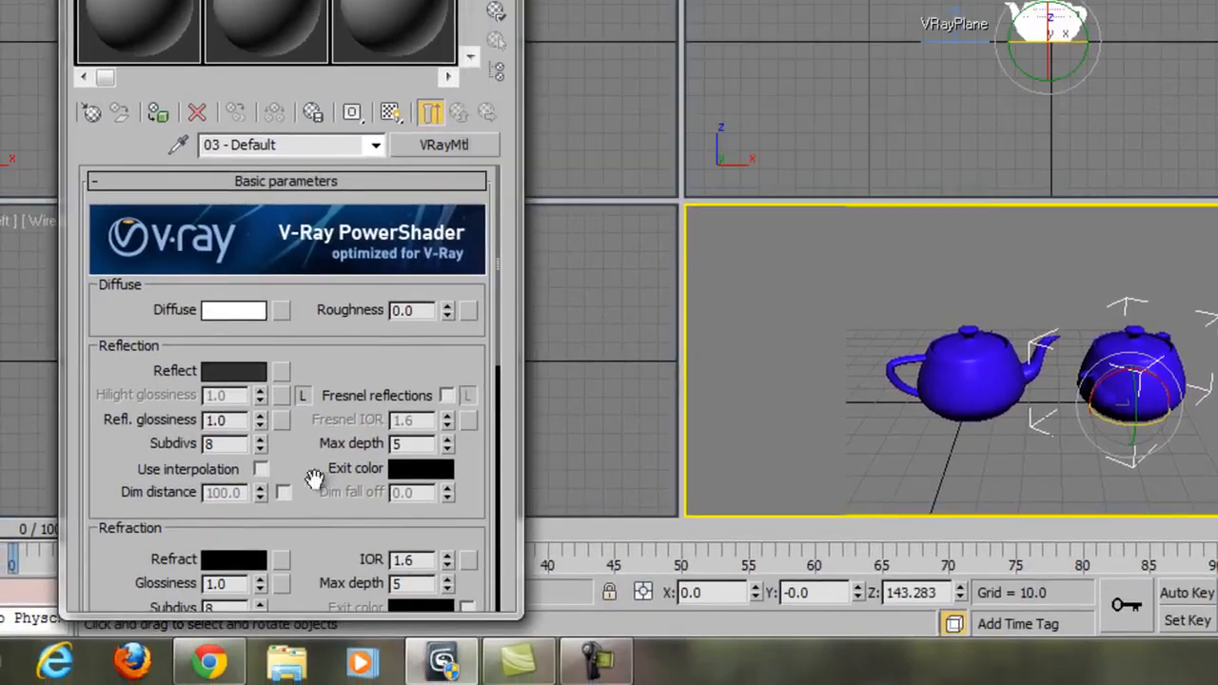
pyautogui.click(234, 561)
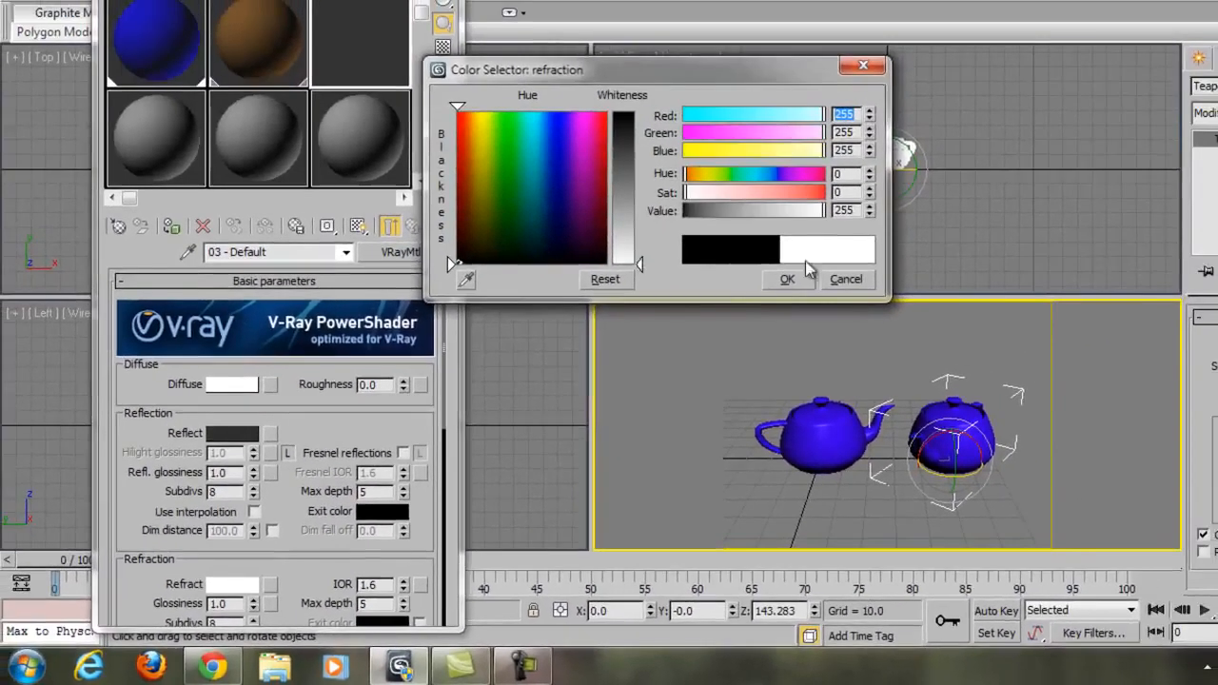
pyautogui.click(789, 279)
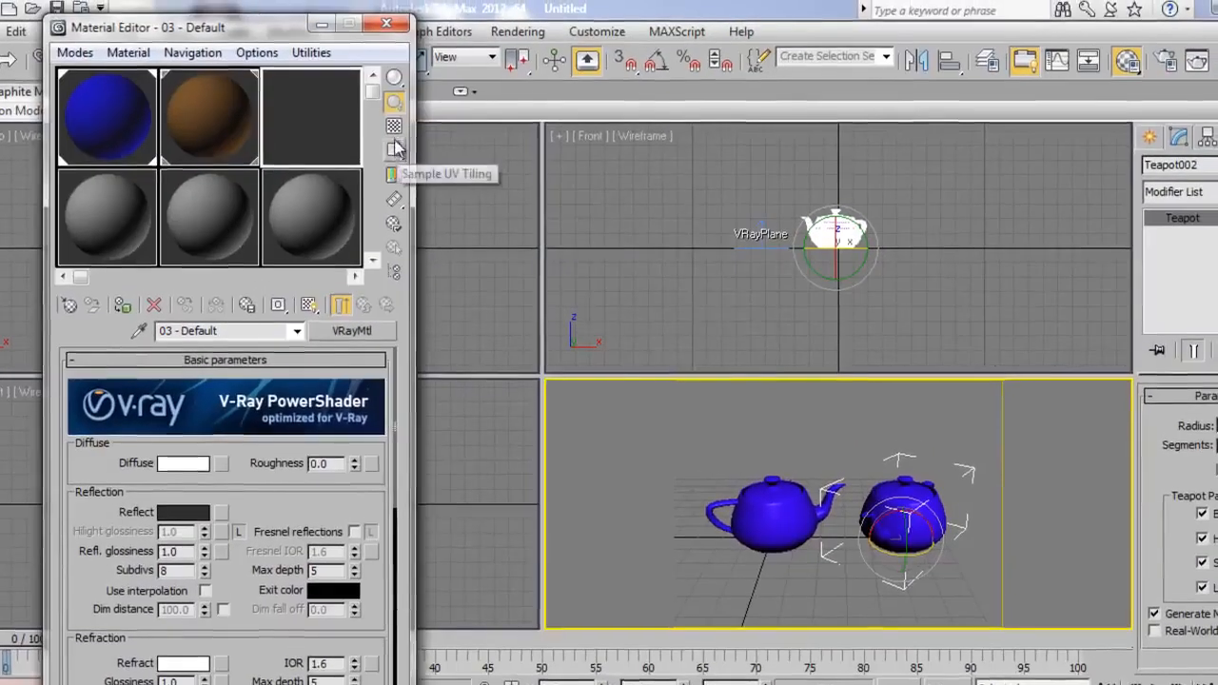
# Show a checkered background behind the clear material's sample, check its enlarged preview, and close the preview.
pyautogui.click(394, 126)
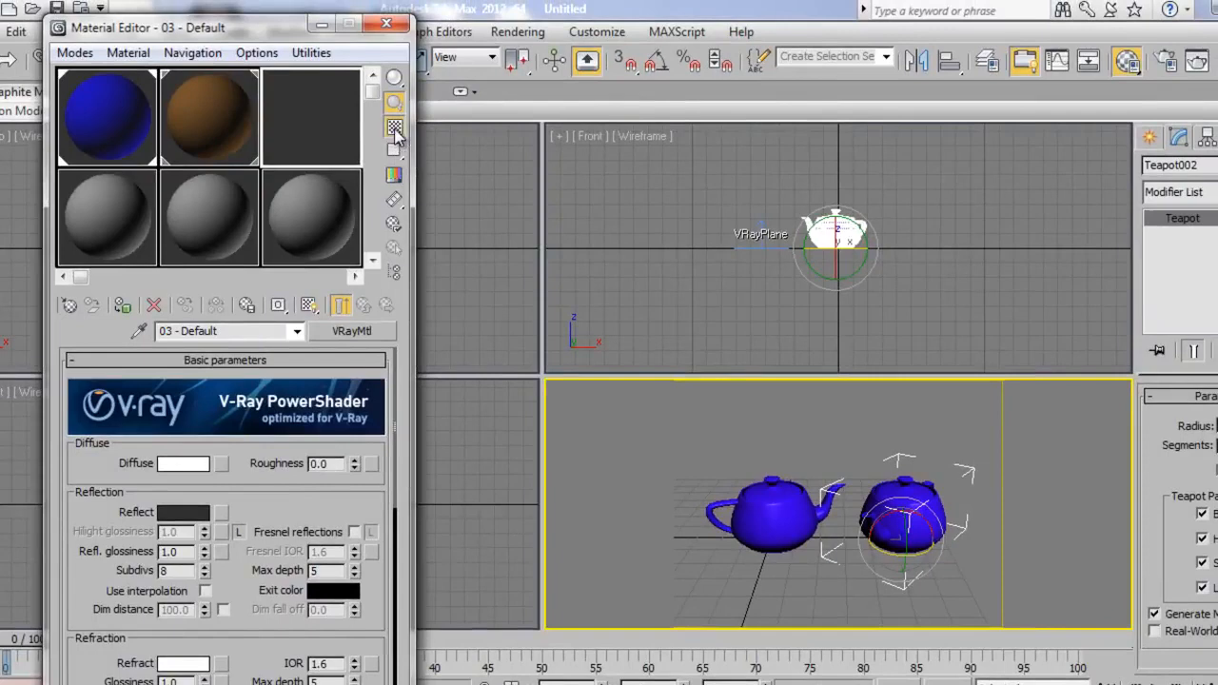
pyautogui.doubleClick(304, 121)
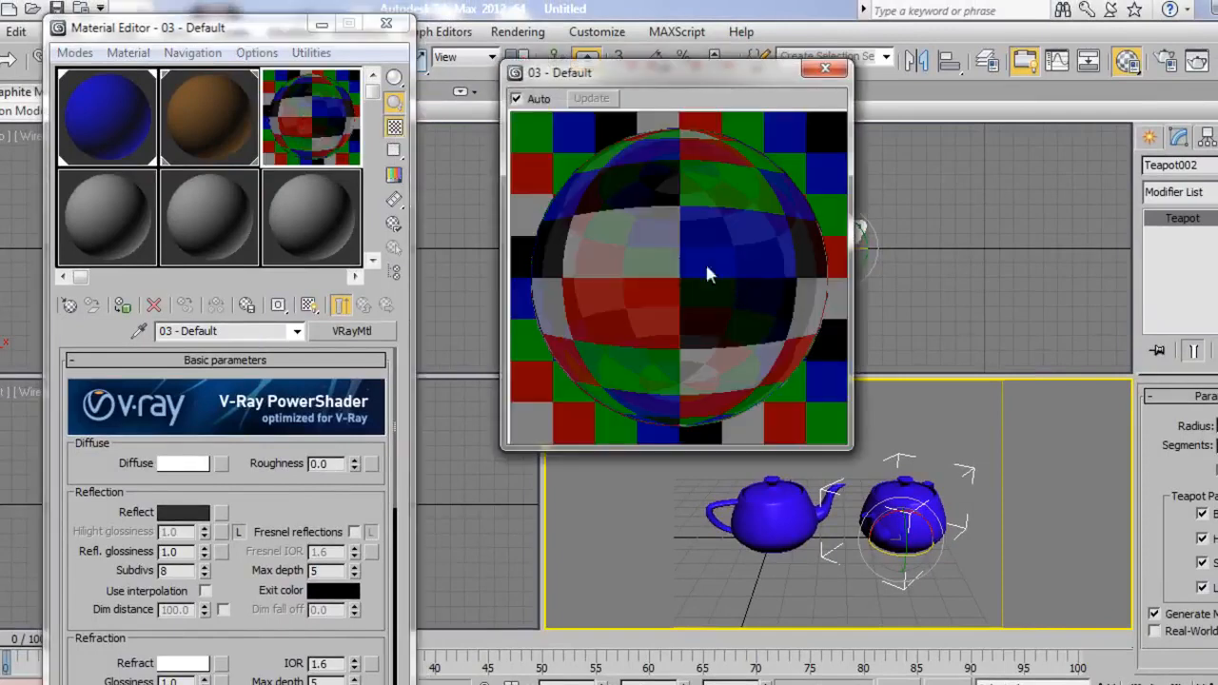
pyautogui.click(825, 69)
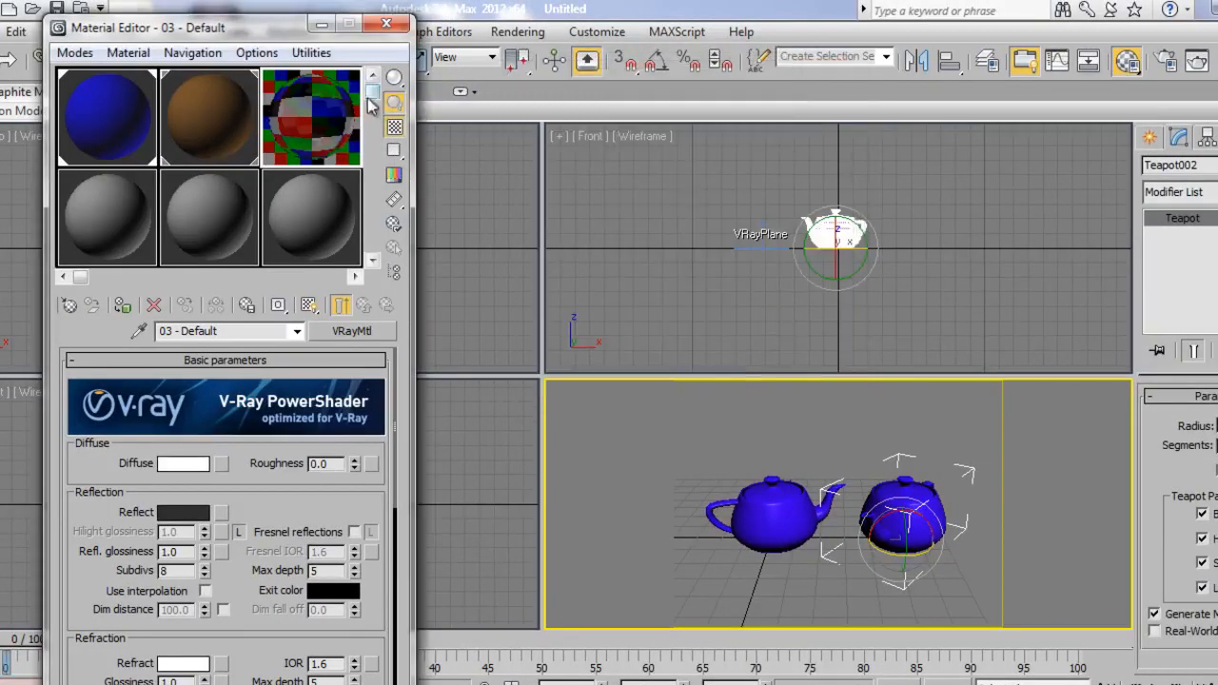
# Assign the clear refractive material to the teapot copy and test-render the Perspective view, putting away the render output and Material Editor.
pyautogui.moveTo(437, 211); pyautogui.dragTo(894, 502)
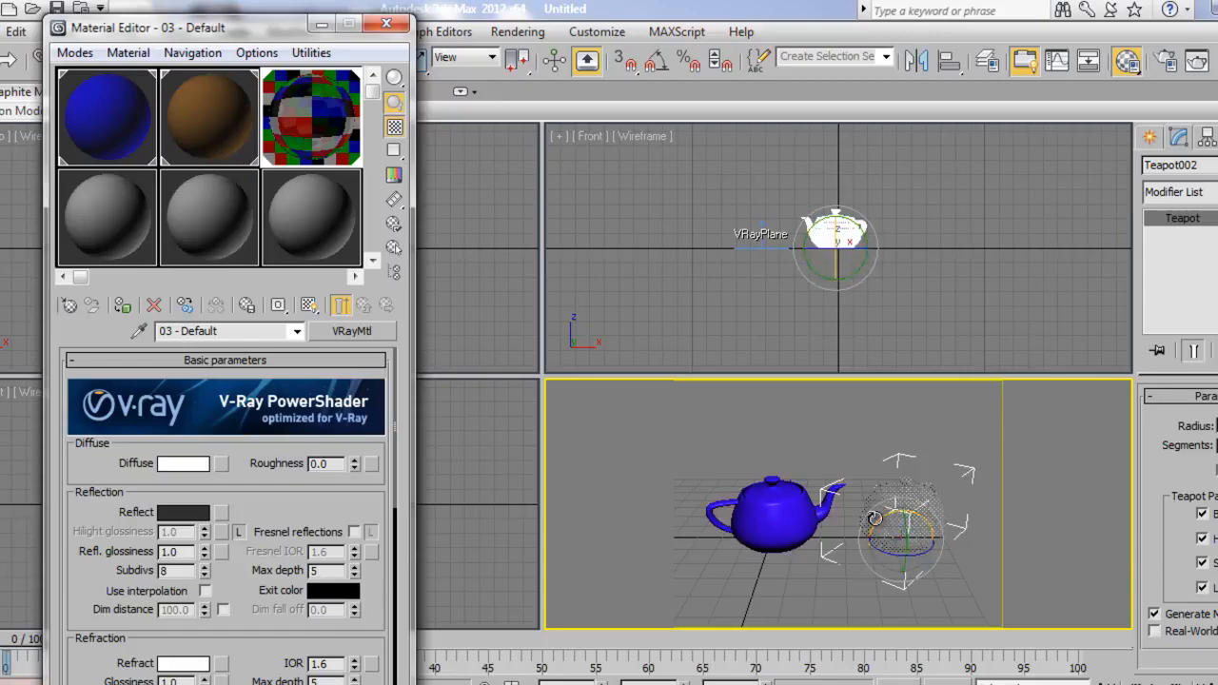
pyautogui.hotkey('shift', 'q')
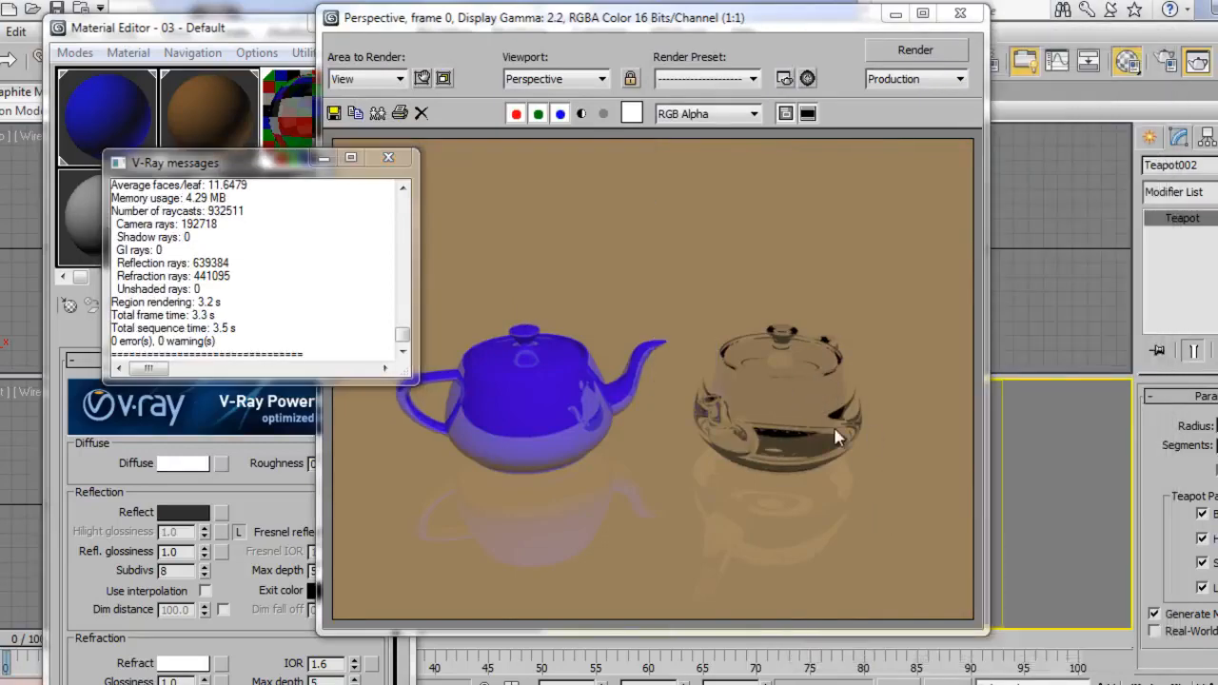
pyautogui.click(388, 157)
pyautogui.click(960, 13)
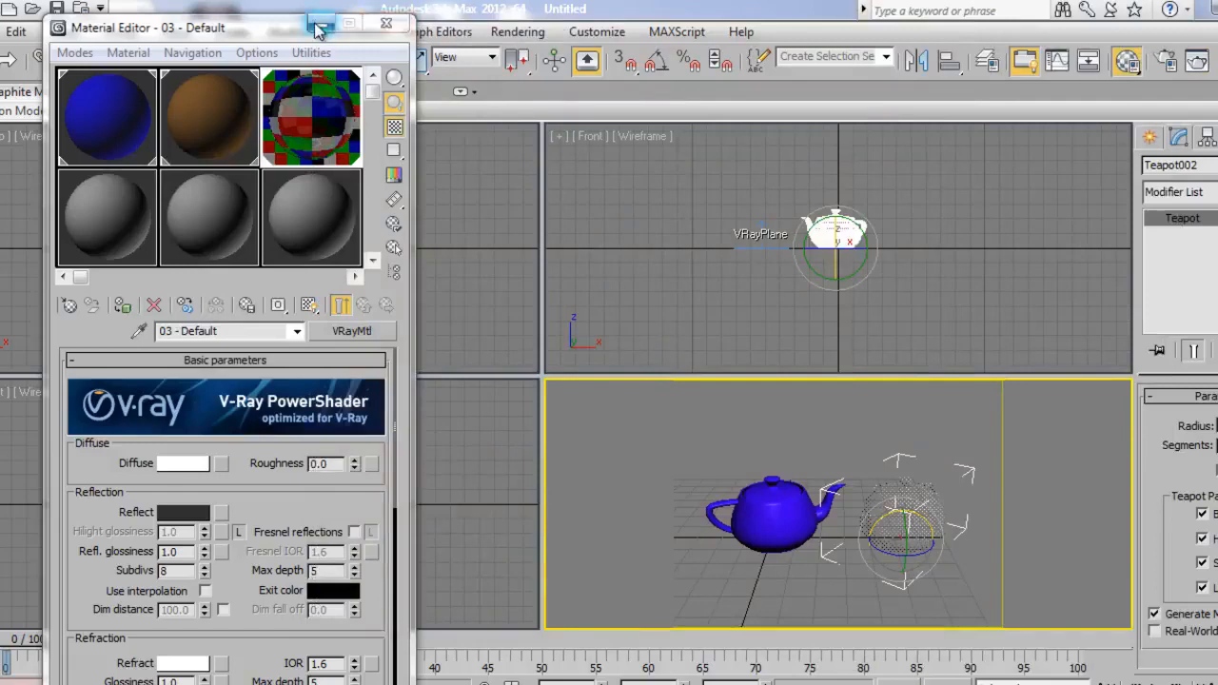
pyautogui.click(319, 29)
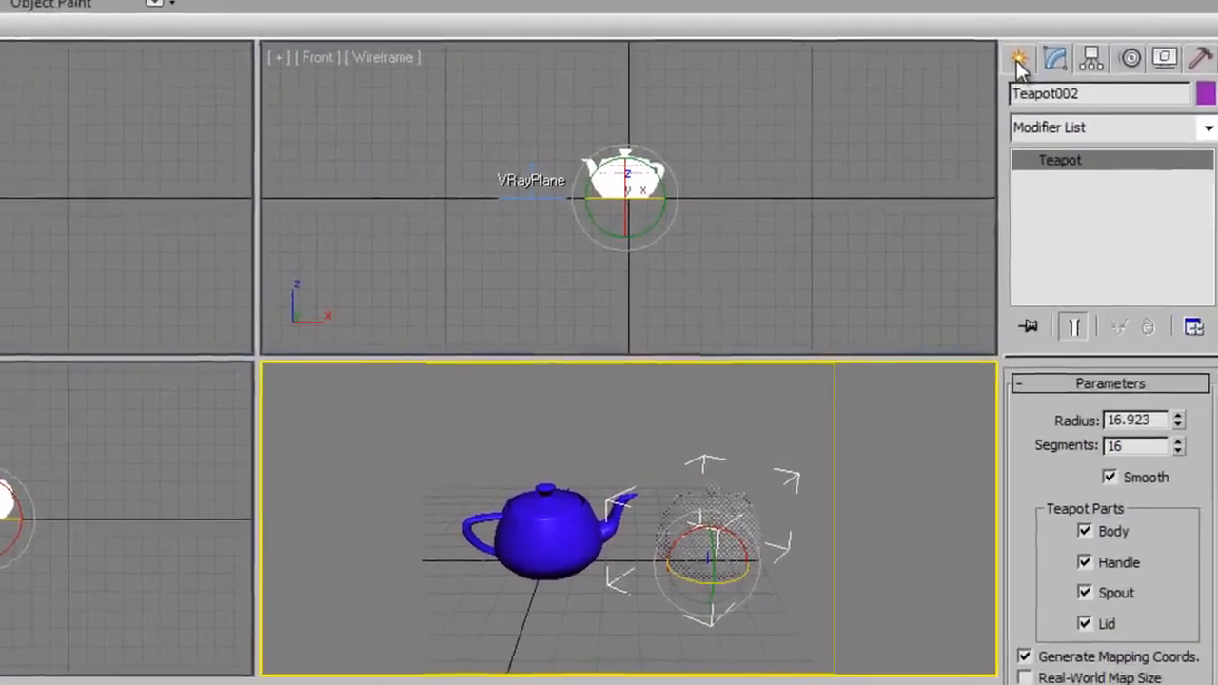
# Create a plane VRayLight around both teapots in the Top view, with half-length about 70 and half-width about 63.
pyautogui.click(1017, 60)
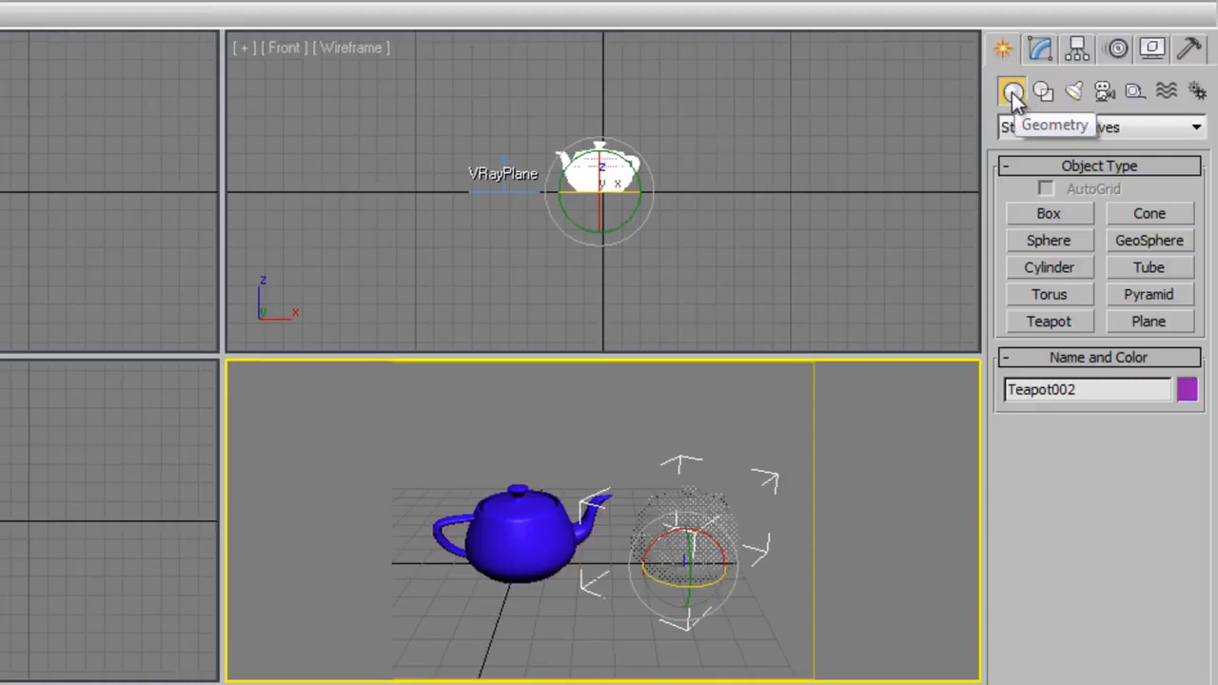
pyautogui.click(1072, 91)
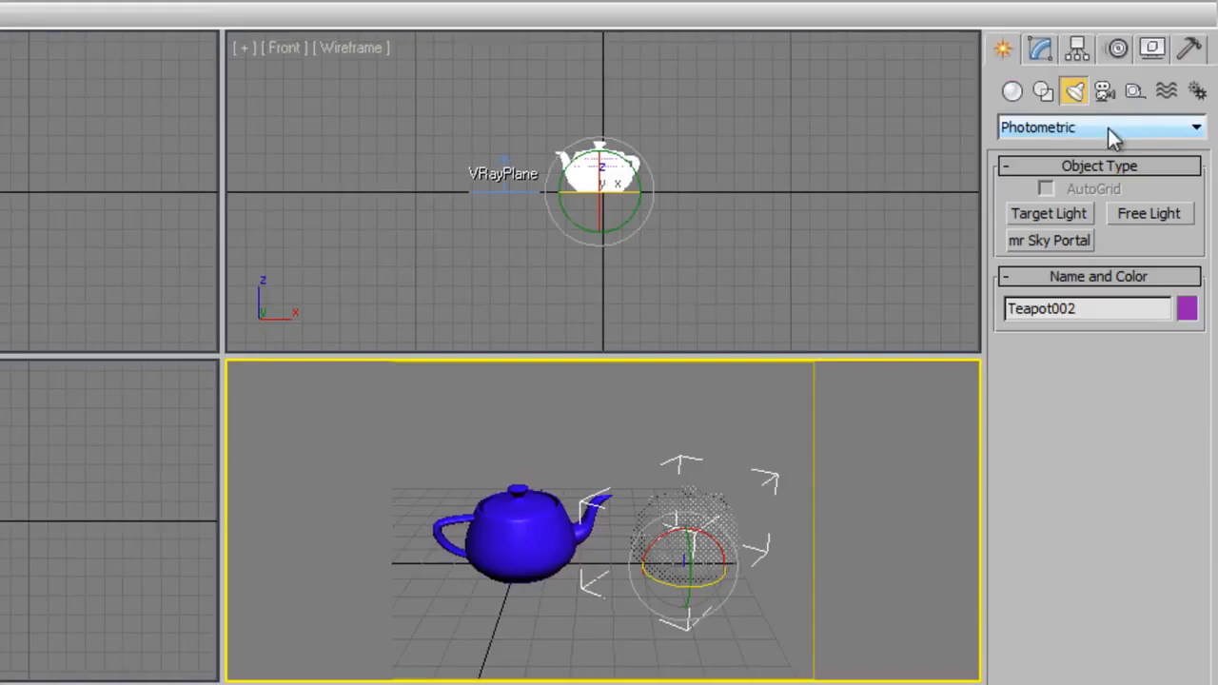
pyautogui.click(1108, 129)
pyautogui.click(1051, 181)
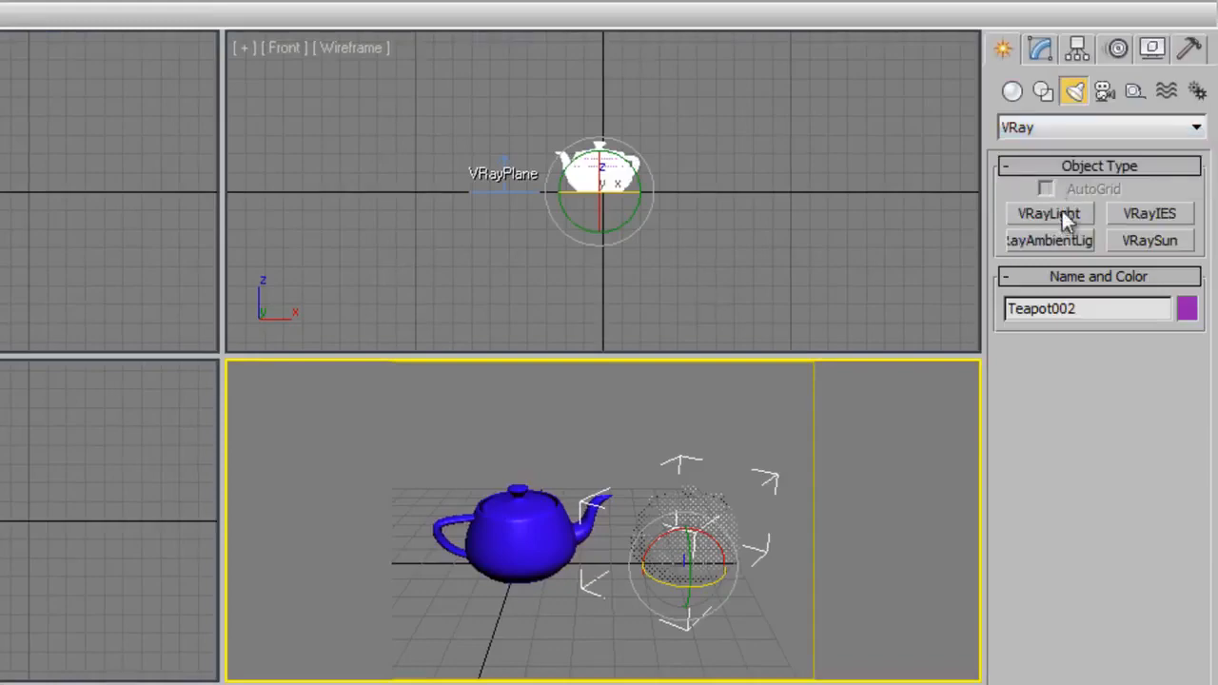
pyautogui.click(1056, 212)
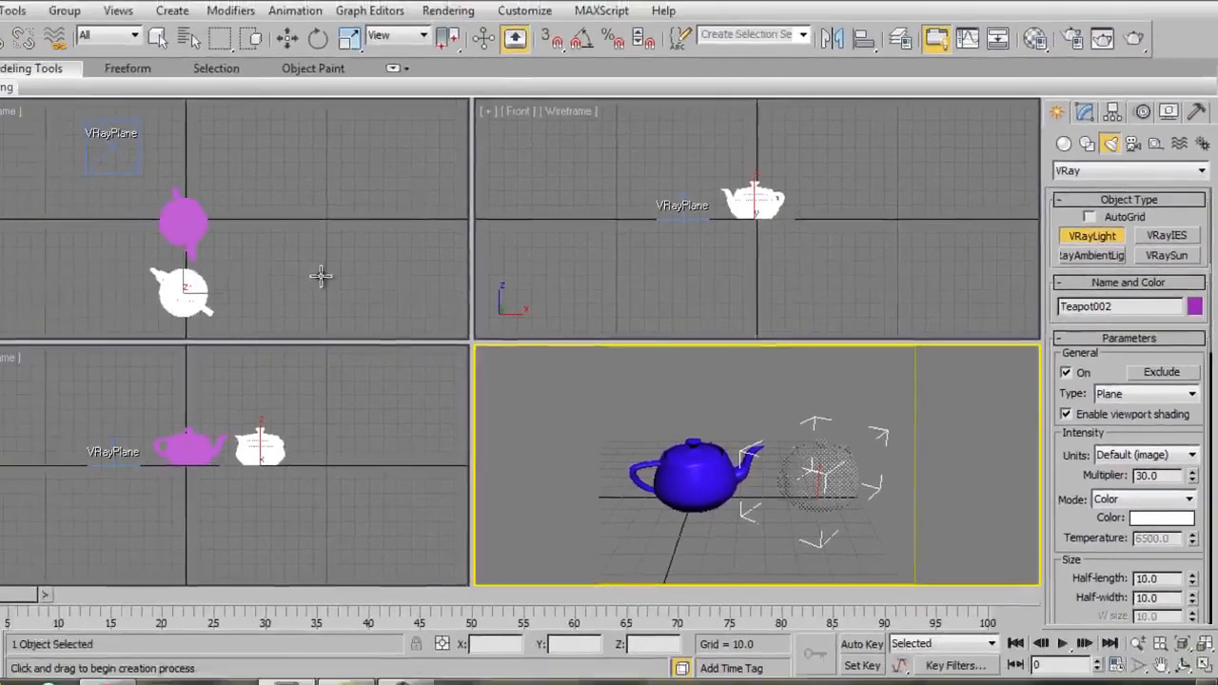
pyautogui.middleClick(42, 212)
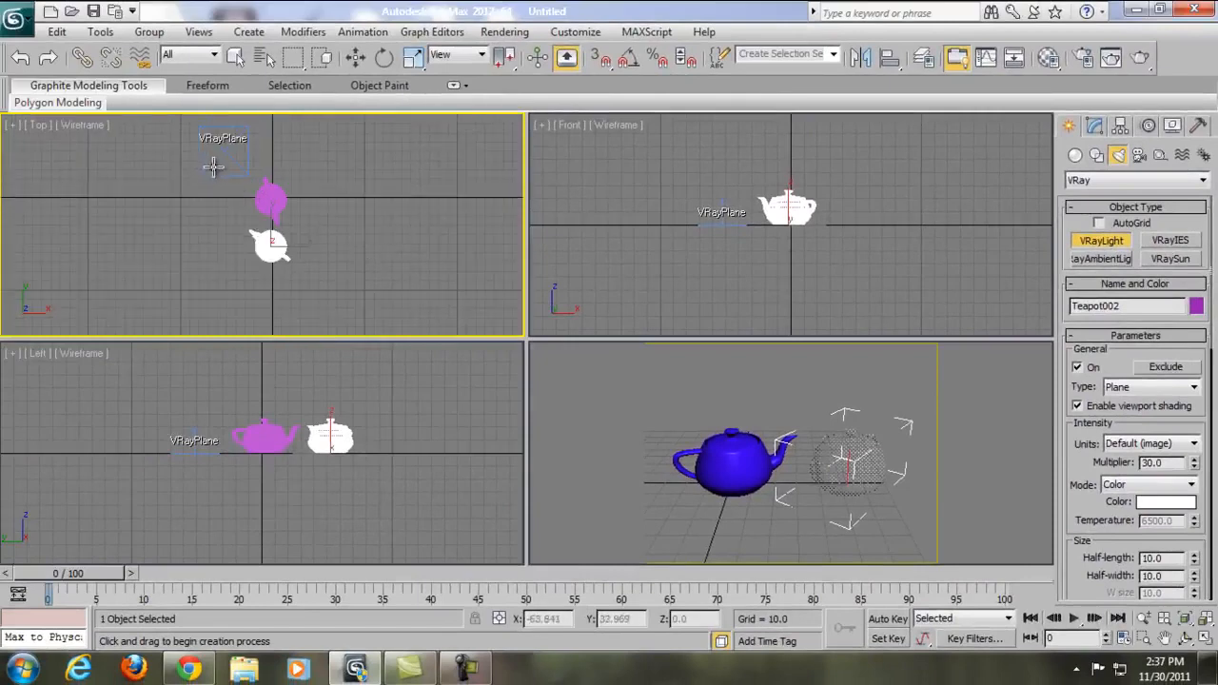
pyautogui.moveTo(214, 168); pyautogui.dragTo(342, 281)
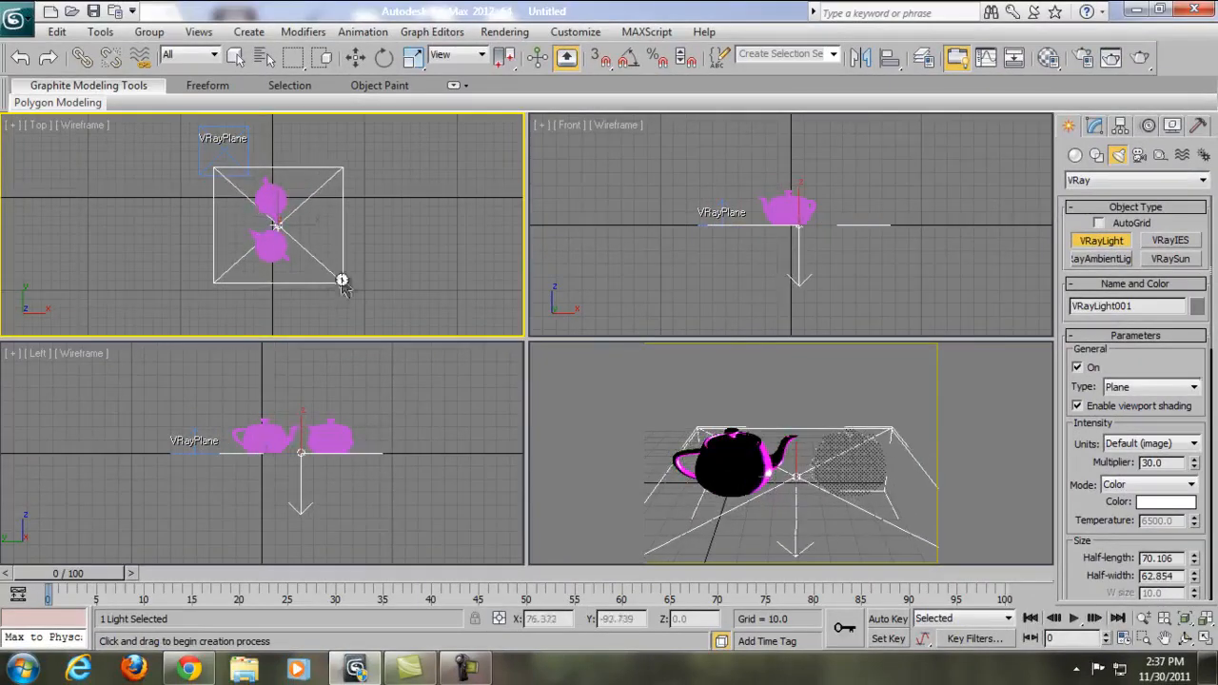
# Move the plane light straight up in the Front view so it sits high above the teapots.
pyautogui.click(355, 57)
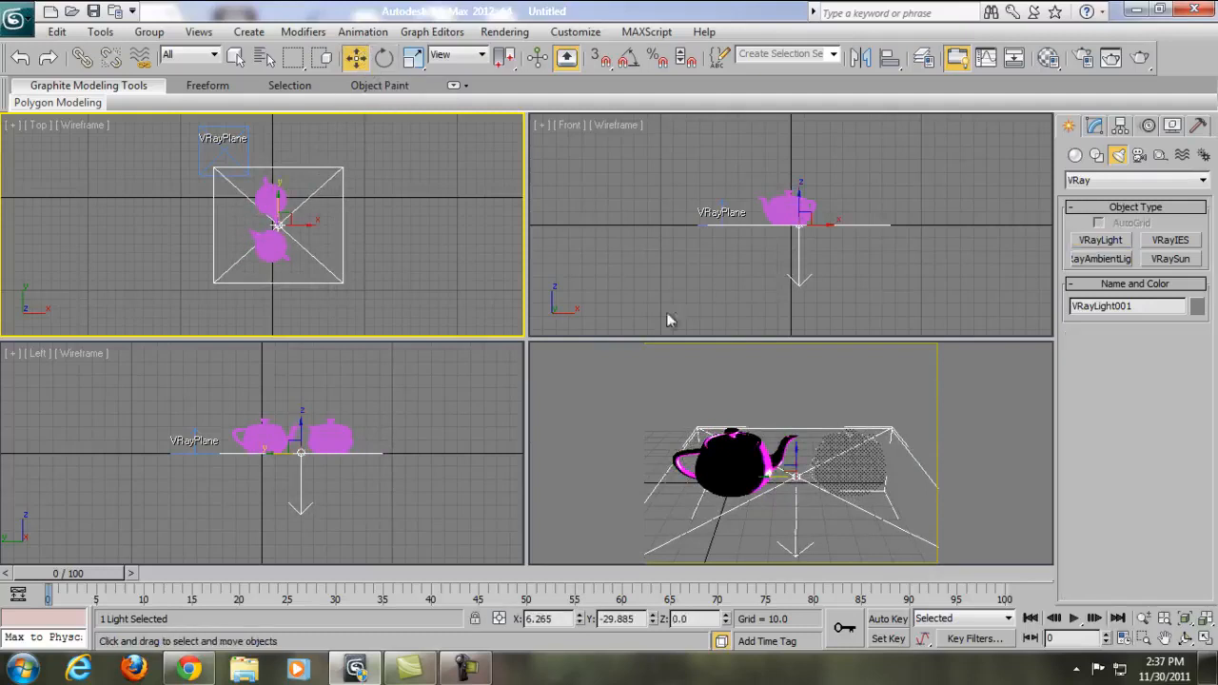
pyautogui.middleClick(359, 395)
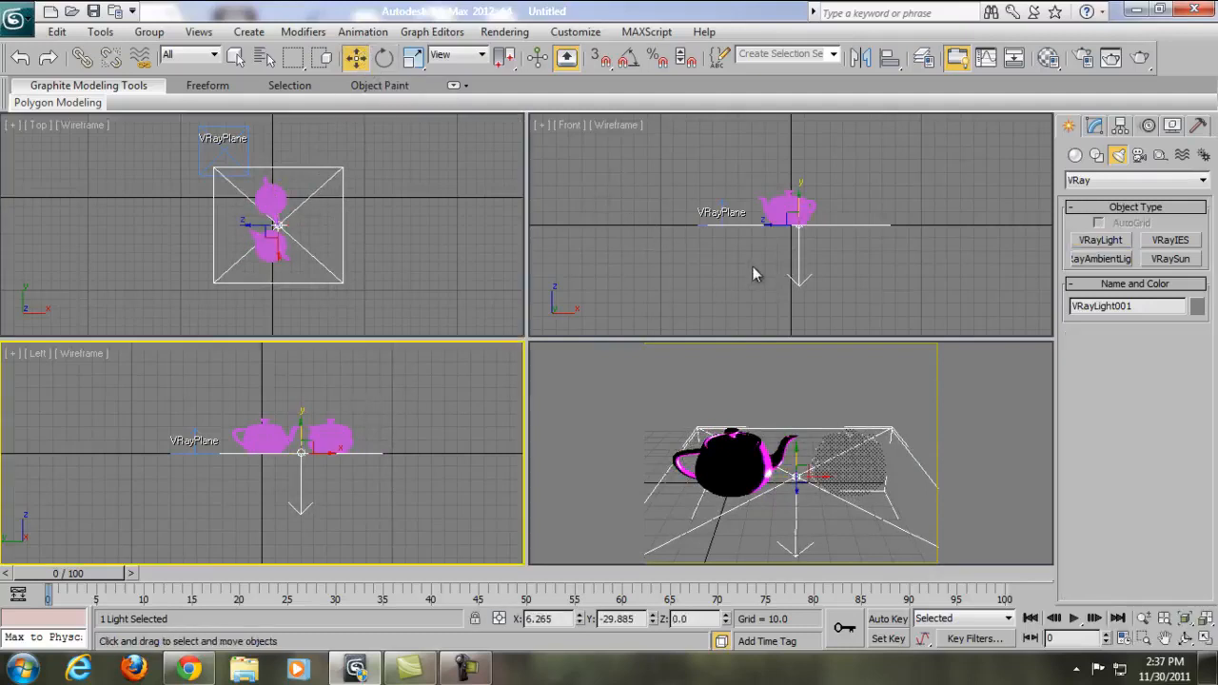
pyautogui.middleClick(753, 265)
pyautogui.scroll(-4, 865, 242)
pyautogui.scroll(-3, 877, 235)
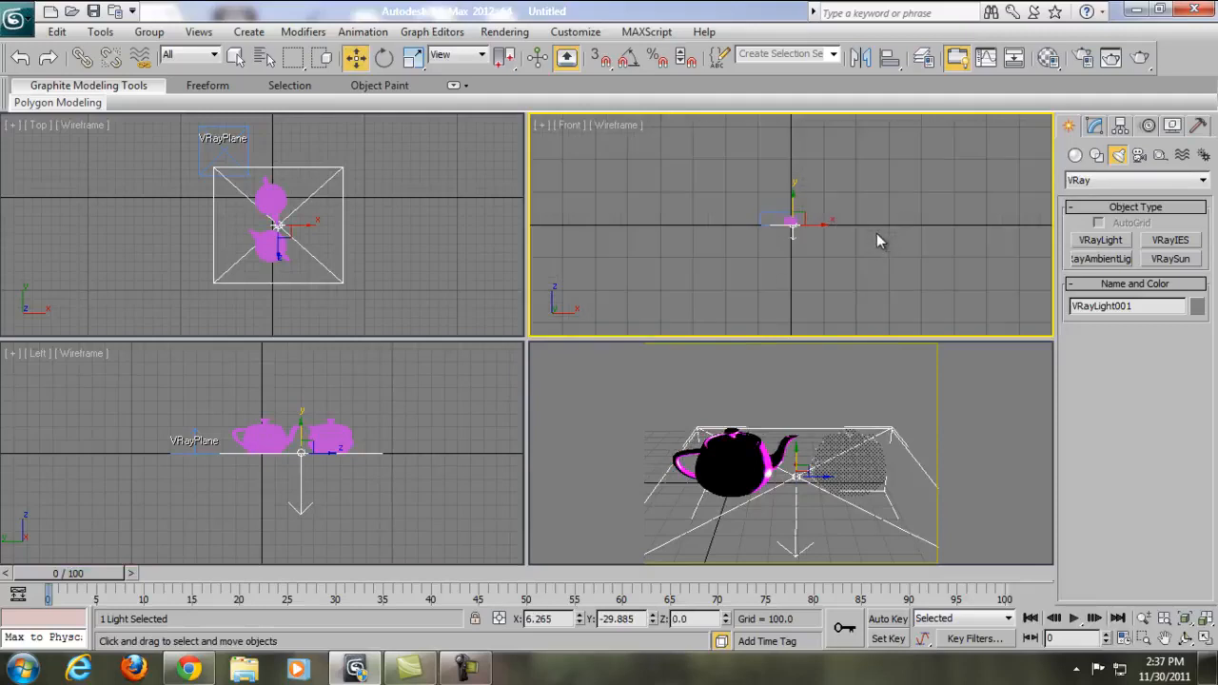
pyautogui.moveTo(876, 233); pyautogui.dragTo(875, 291, button='middle')
pyautogui.moveTo(790, 259); pyautogui.dragTo(786, 168)
# Deselect the light, render the Perspective view to check the lighting and shadows, and close the render output.
pyautogui.click(604, 398)
pyautogui.hotkey('shift', 'q')
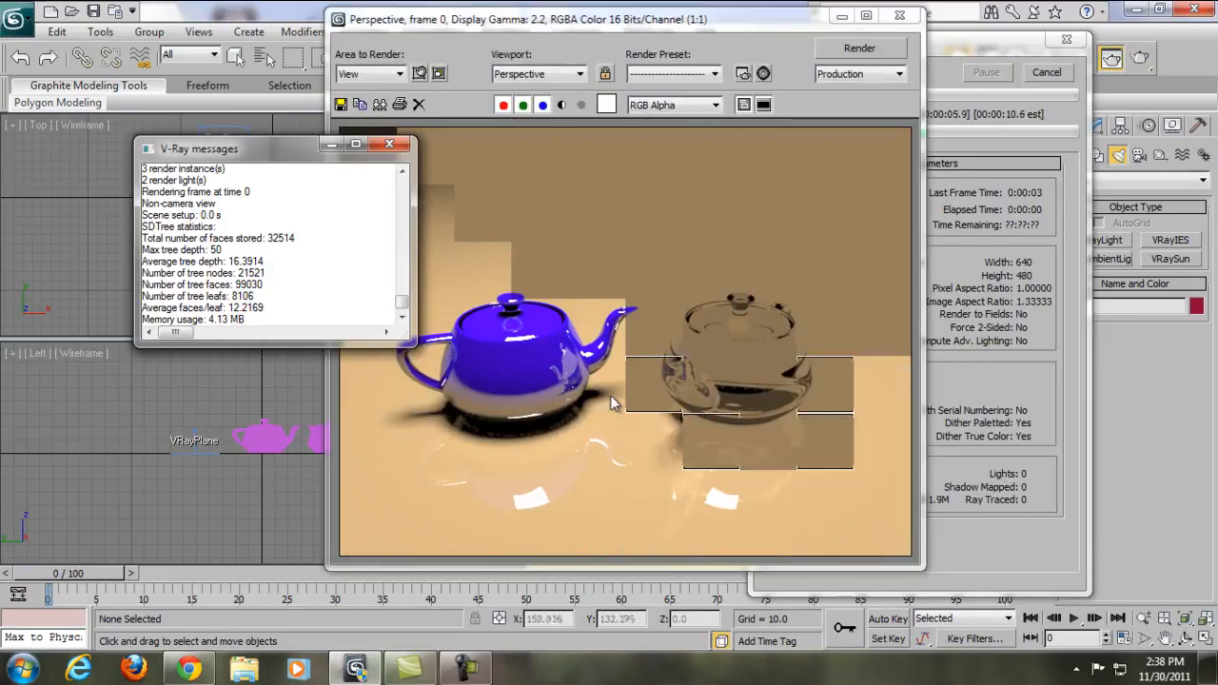
pyautogui.click(388, 147)
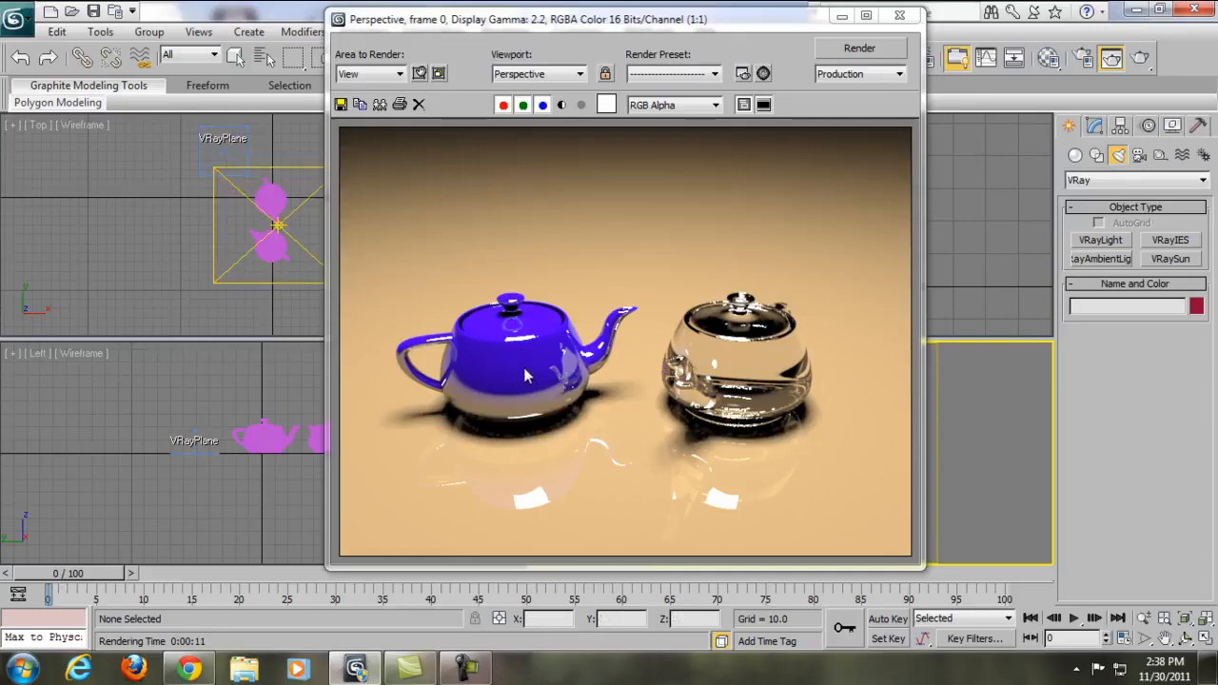
pyautogui.click(899, 17)
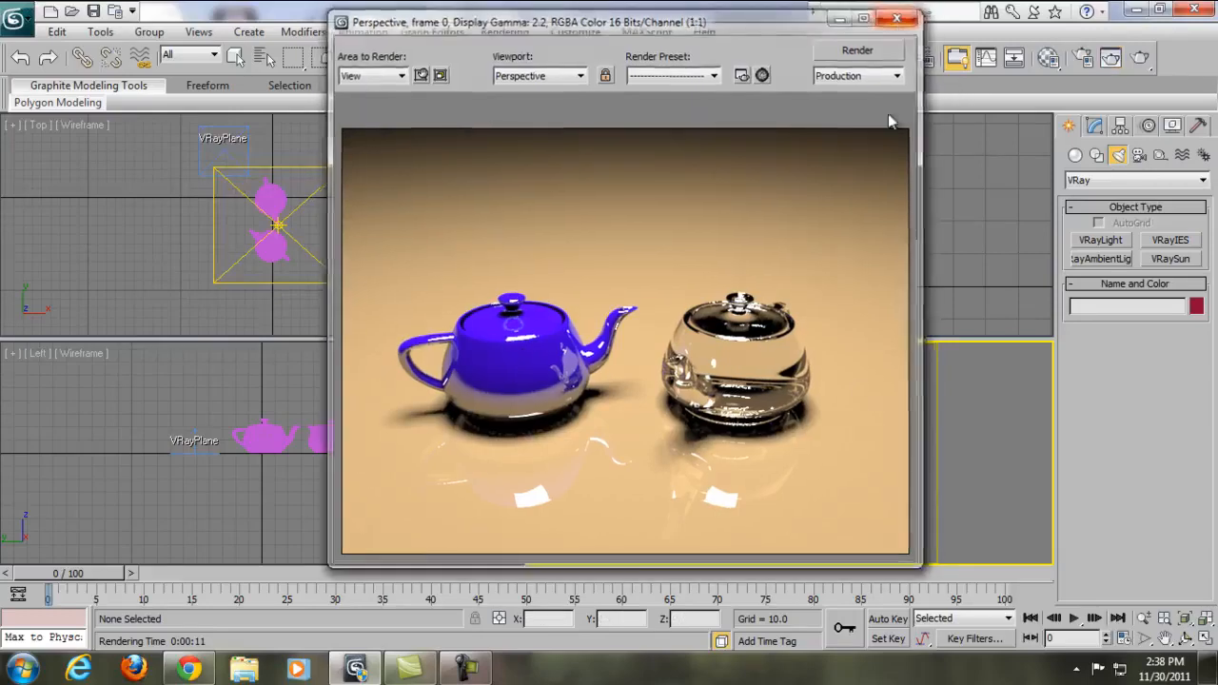
# Zoom the Perspective view slightly closer to the two teapots and render it again.
pyautogui.click(1144, 619)
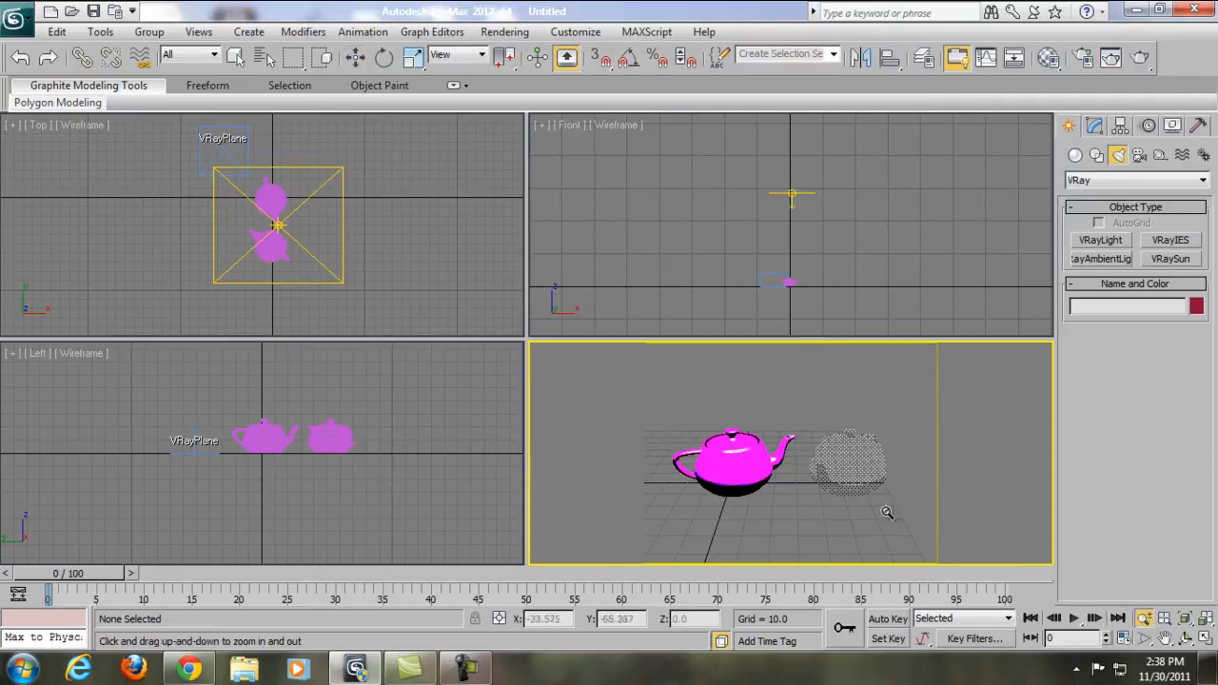
pyautogui.moveTo(887, 513); pyautogui.dragTo(890, 501)
pyautogui.moveTo(845, 501); pyautogui.dragTo(854, 499, button='middle')
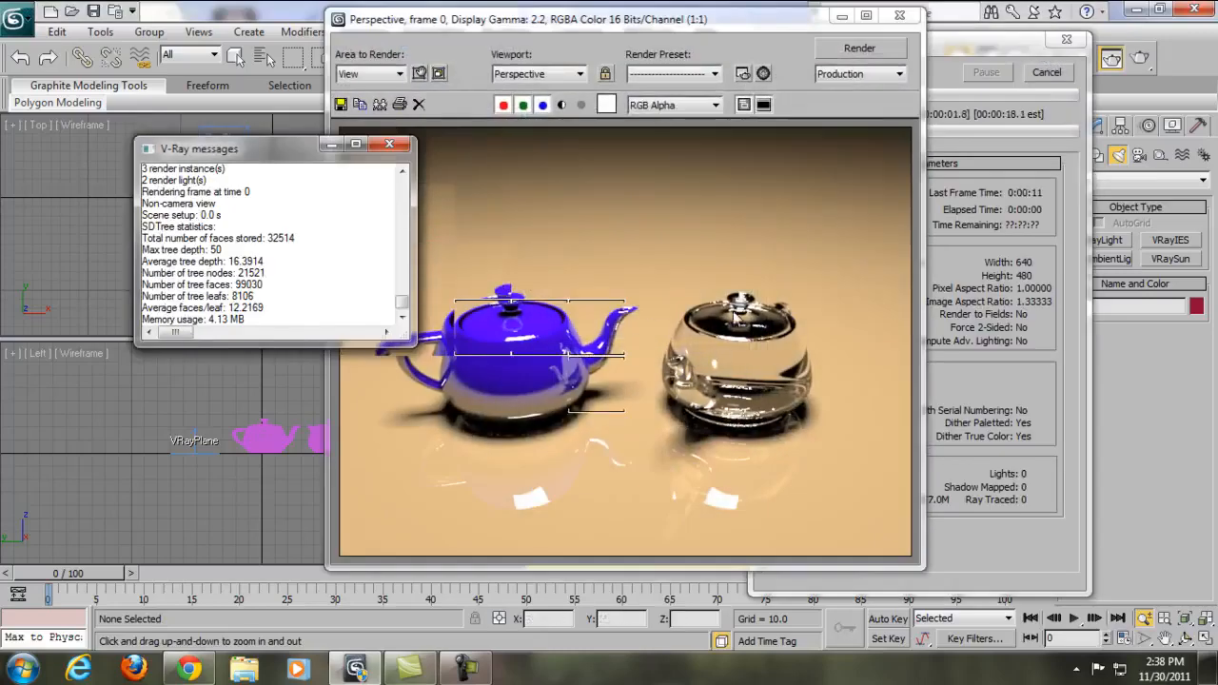
pyautogui.click(522, 38)
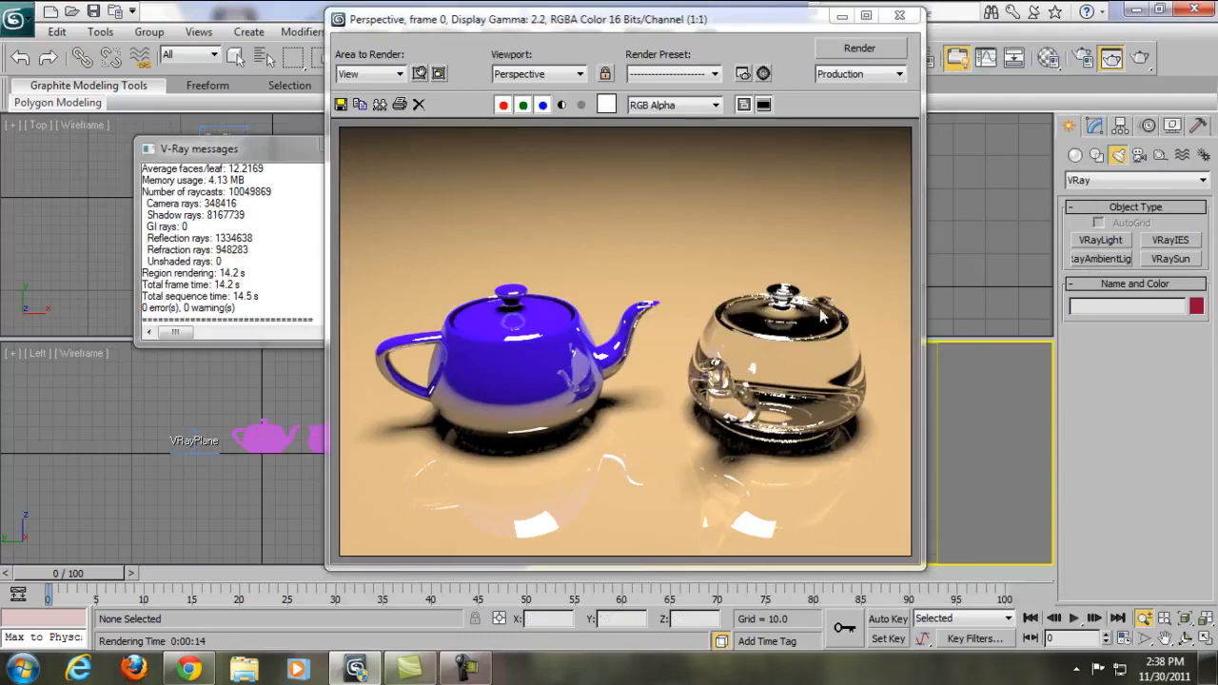
# Close the render output and examine the V-Ray environment, image sampler and indirect illumination settings in Render Setup.
pyautogui.click(899, 16)
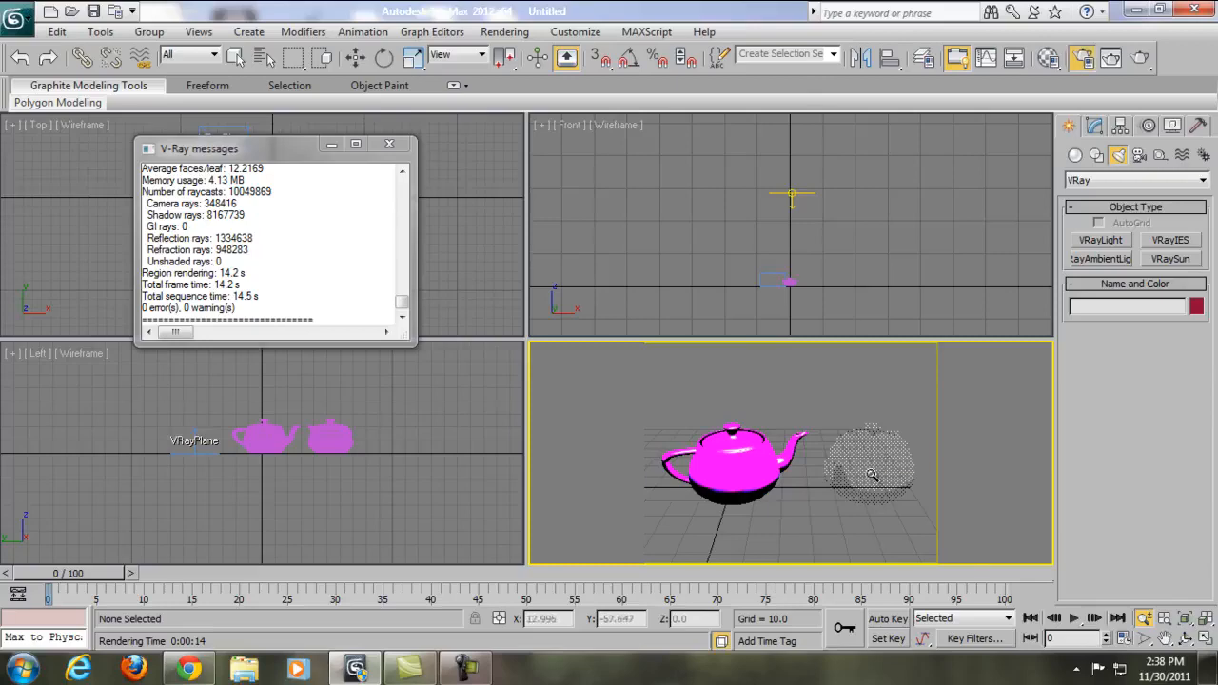
pyautogui.press('F10')
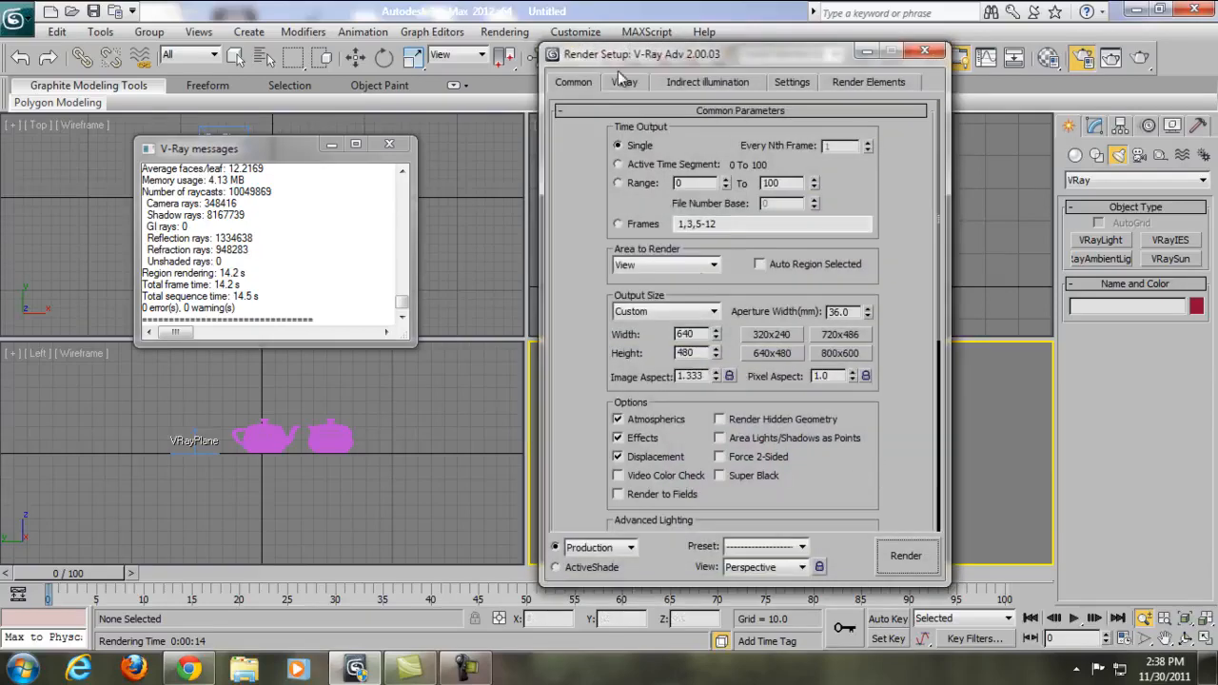
pyautogui.click(624, 82)
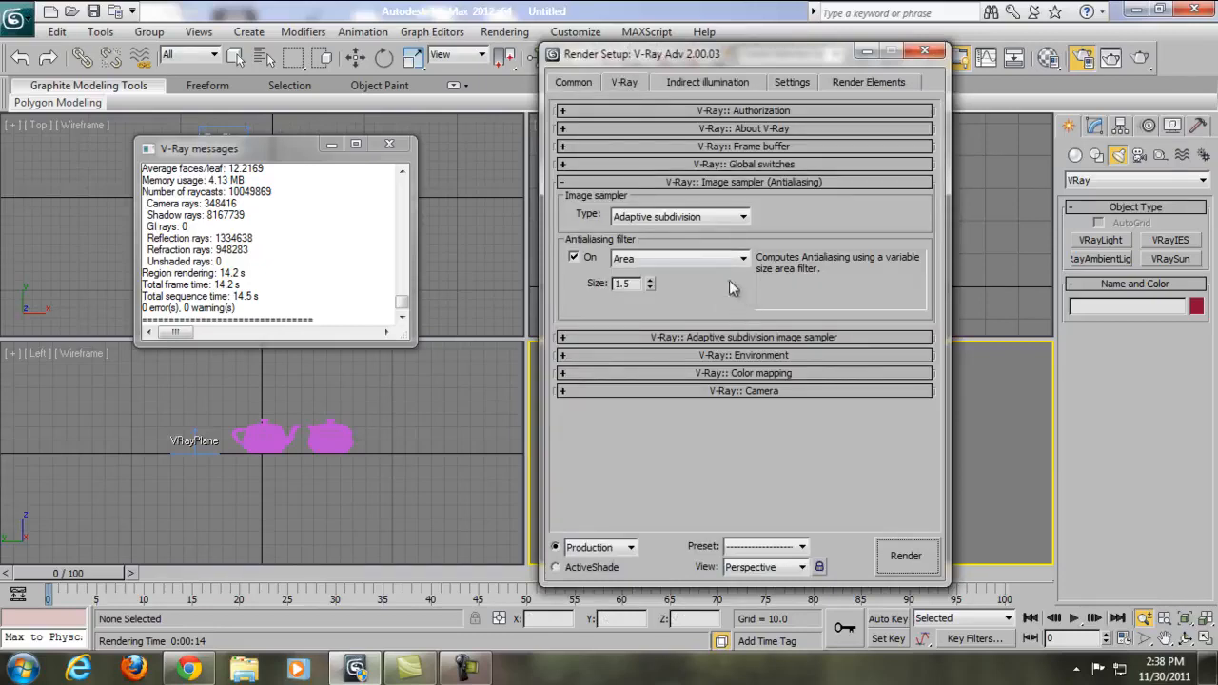
pyautogui.click(692, 357)
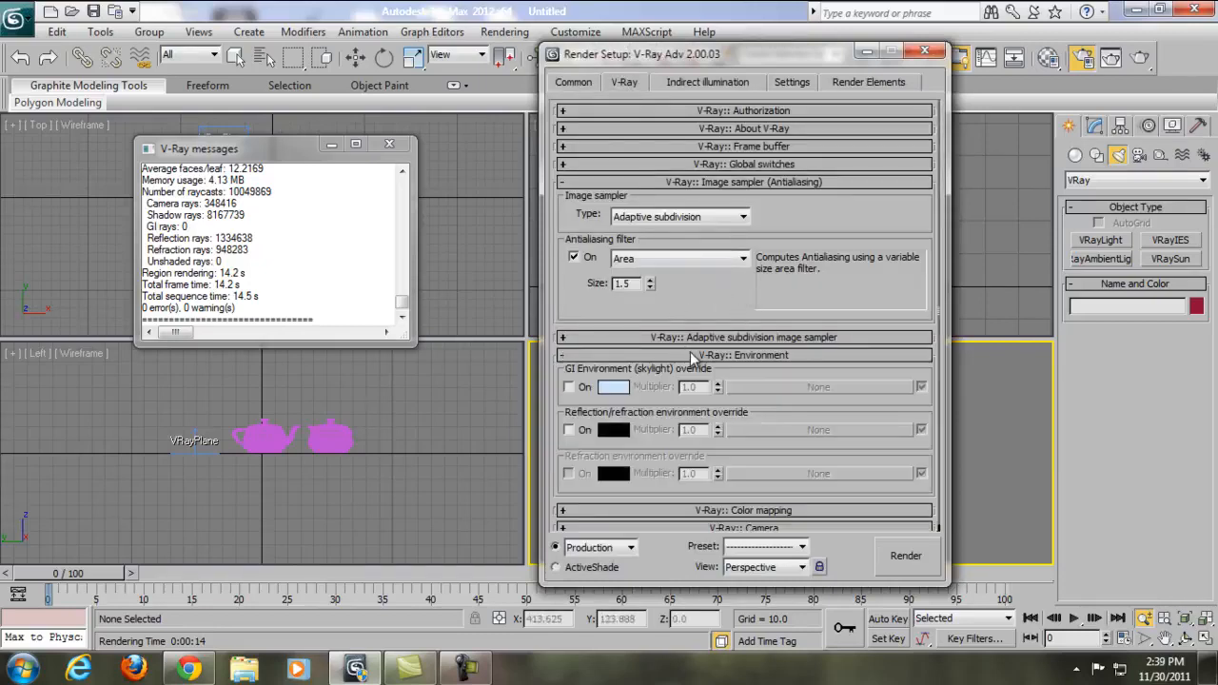
pyautogui.click(691, 357)
pyautogui.click(698, 339)
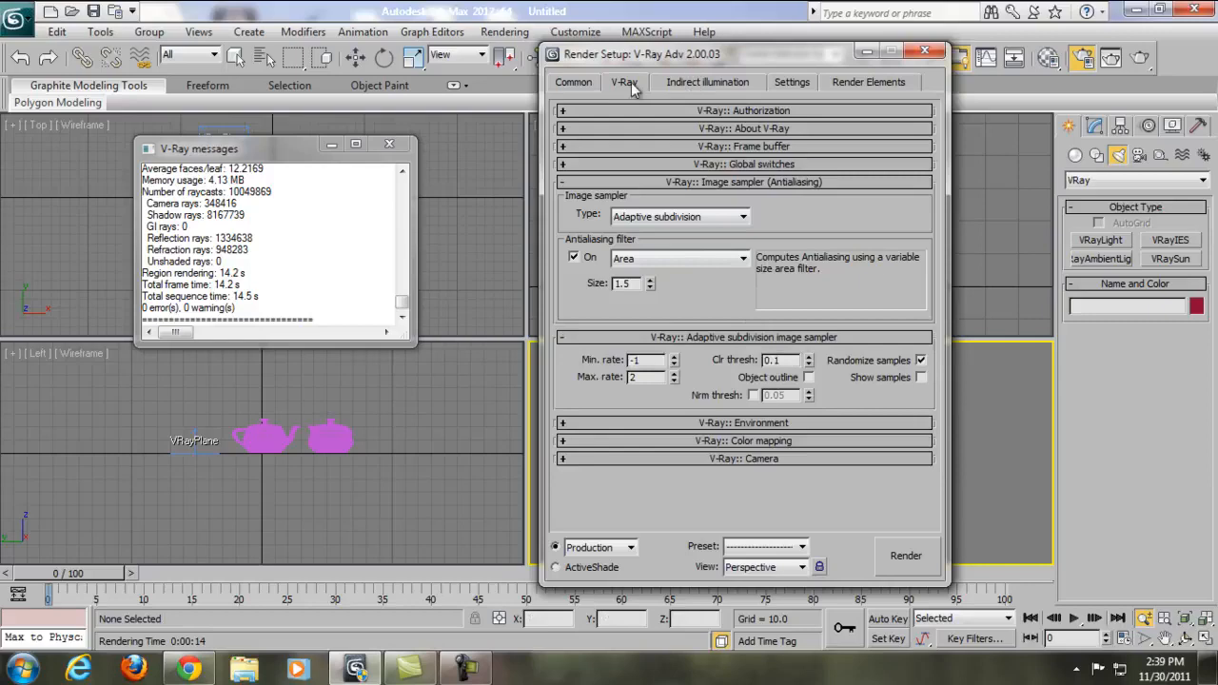
pyautogui.click(688, 80)
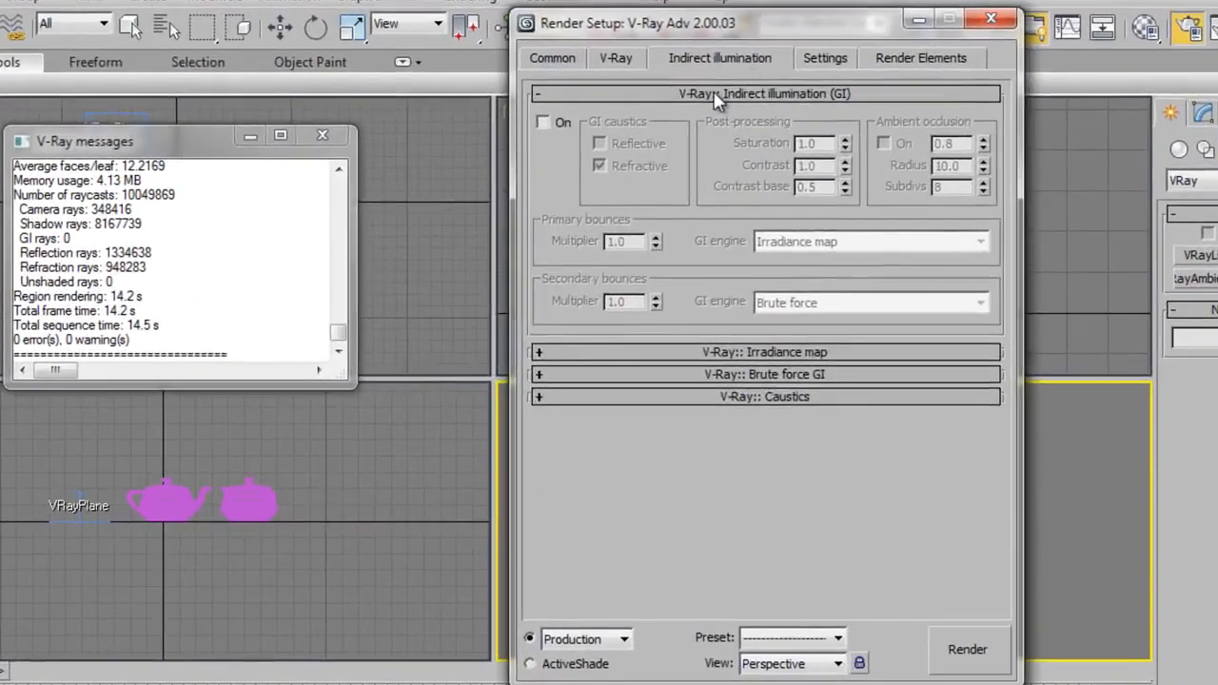
pyautogui.click(720, 95)
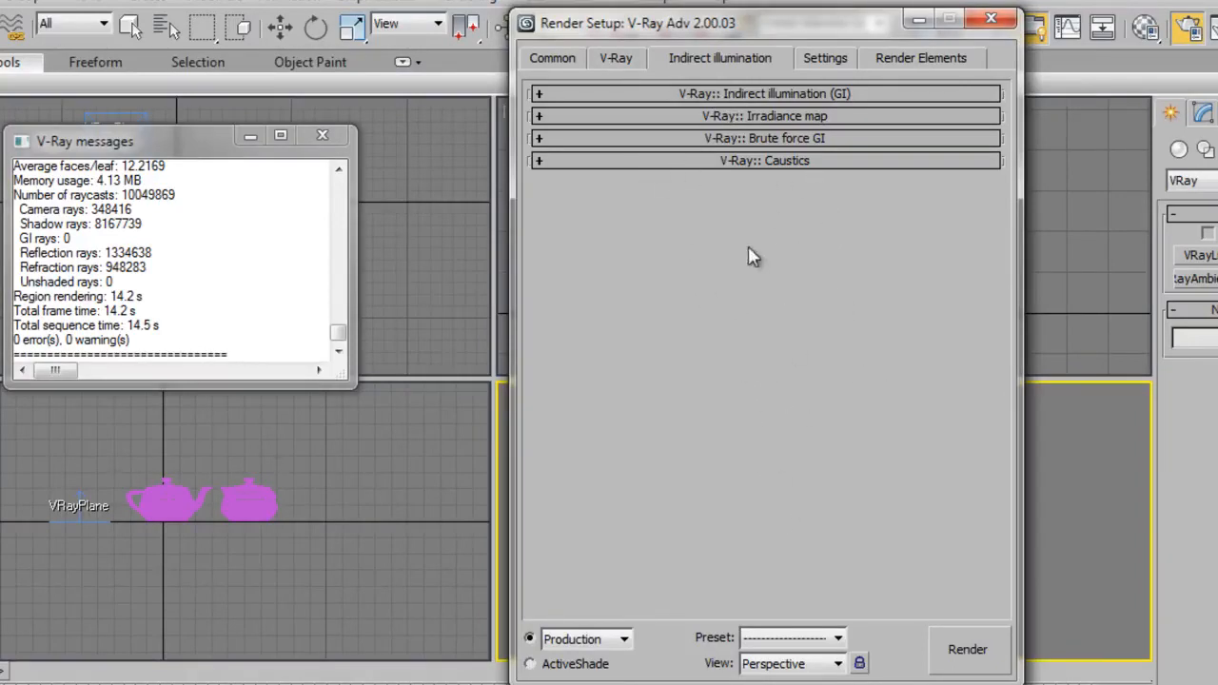
pyautogui.click(614, 60)
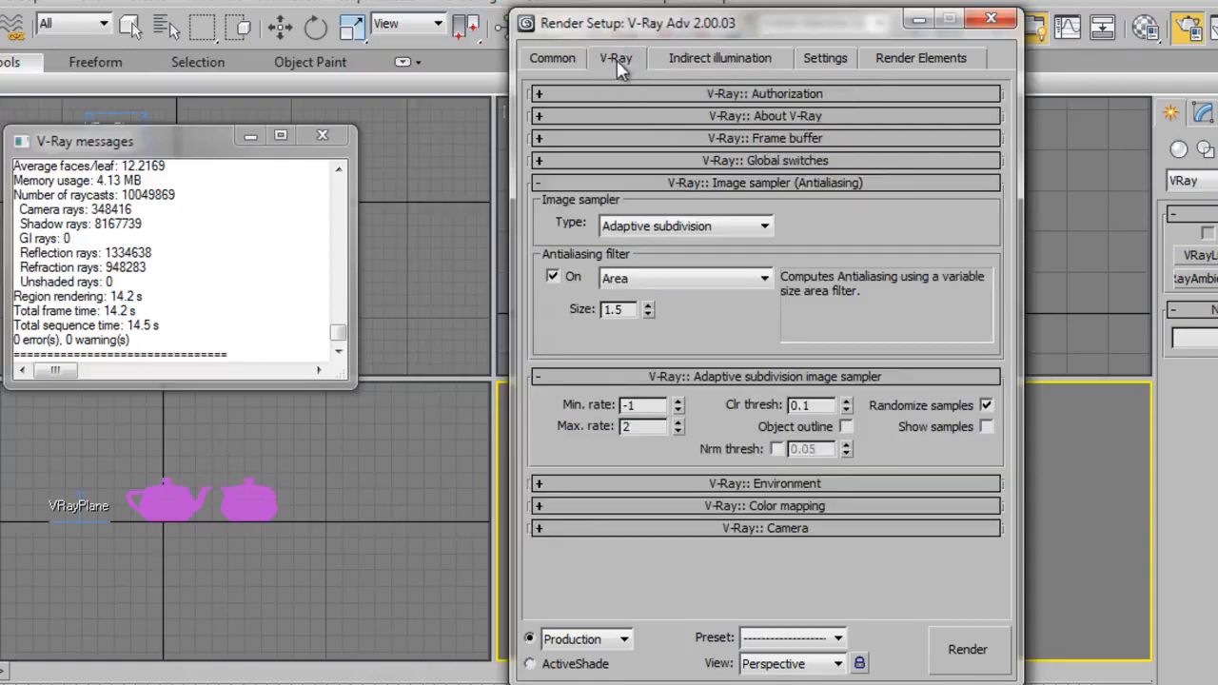
# Turn on V-Ray caustics, close Render Setup and render the Perspective view again.
pyautogui.click(702, 69)
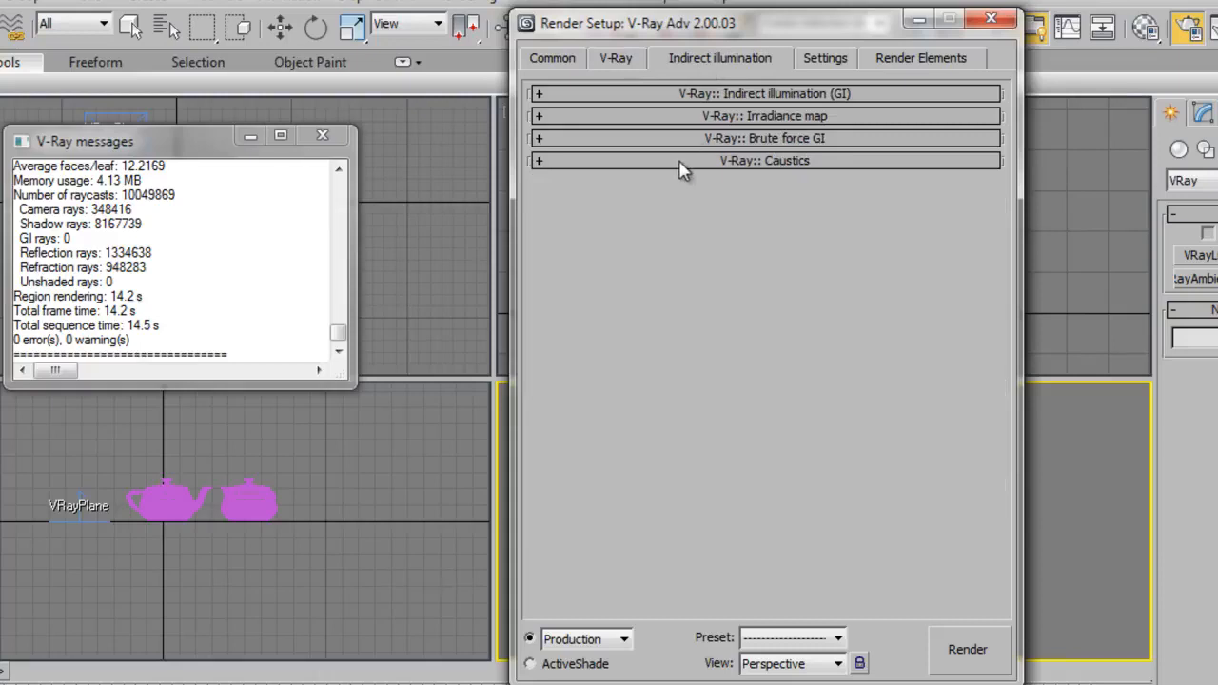
pyautogui.click(776, 164)
pyautogui.click(560, 192)
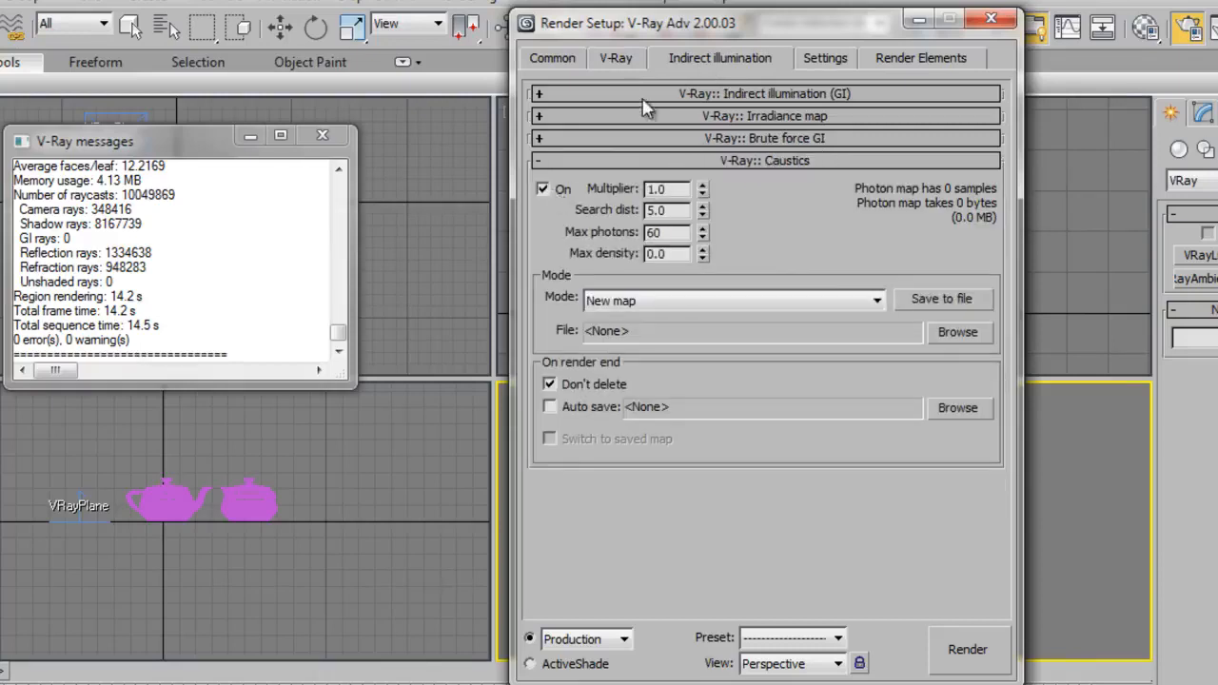
pyautogui.click(619, 60)
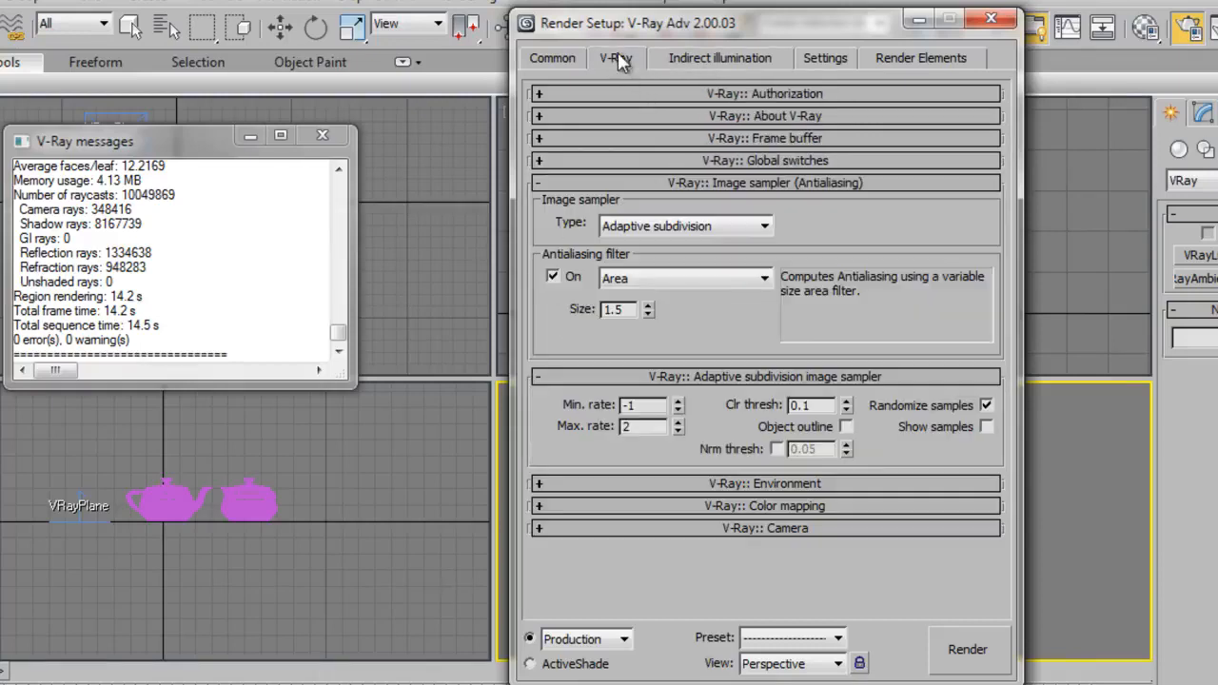
pyautogui.click(994, 23)
pyautogui.hotkey('shift', 'q')
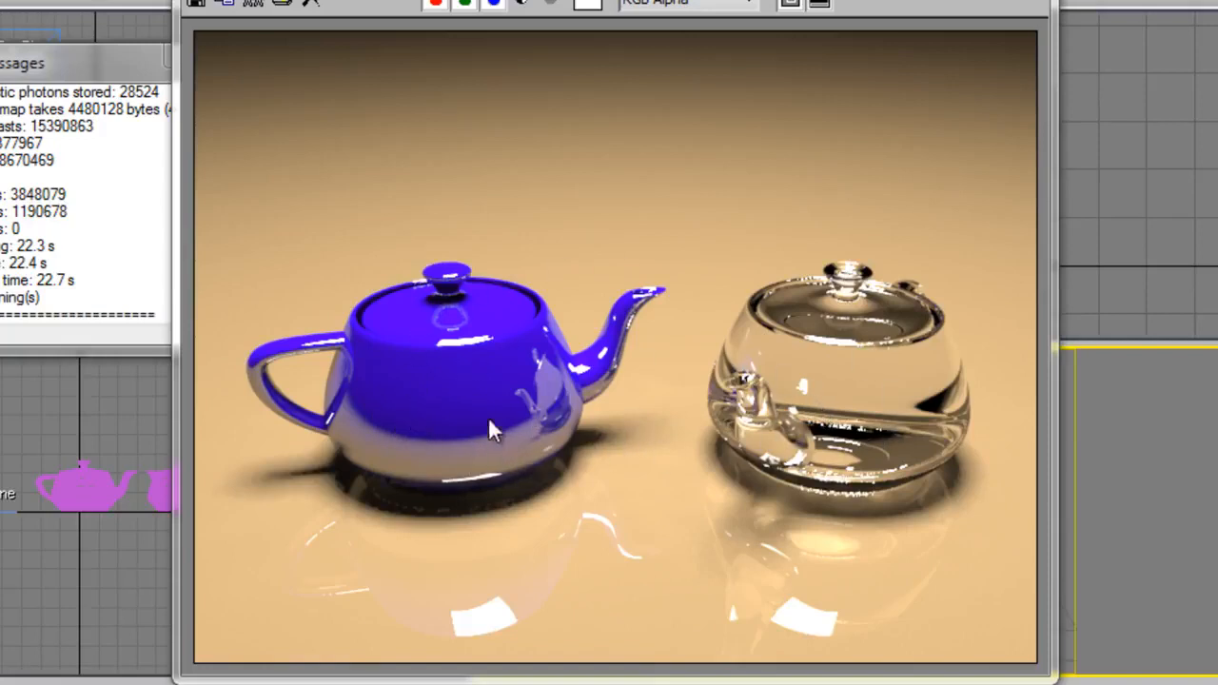
# Save the rendered image to the desktop as a JPEG file named "teapot vray regular".
pyautogui.click(196, 3)
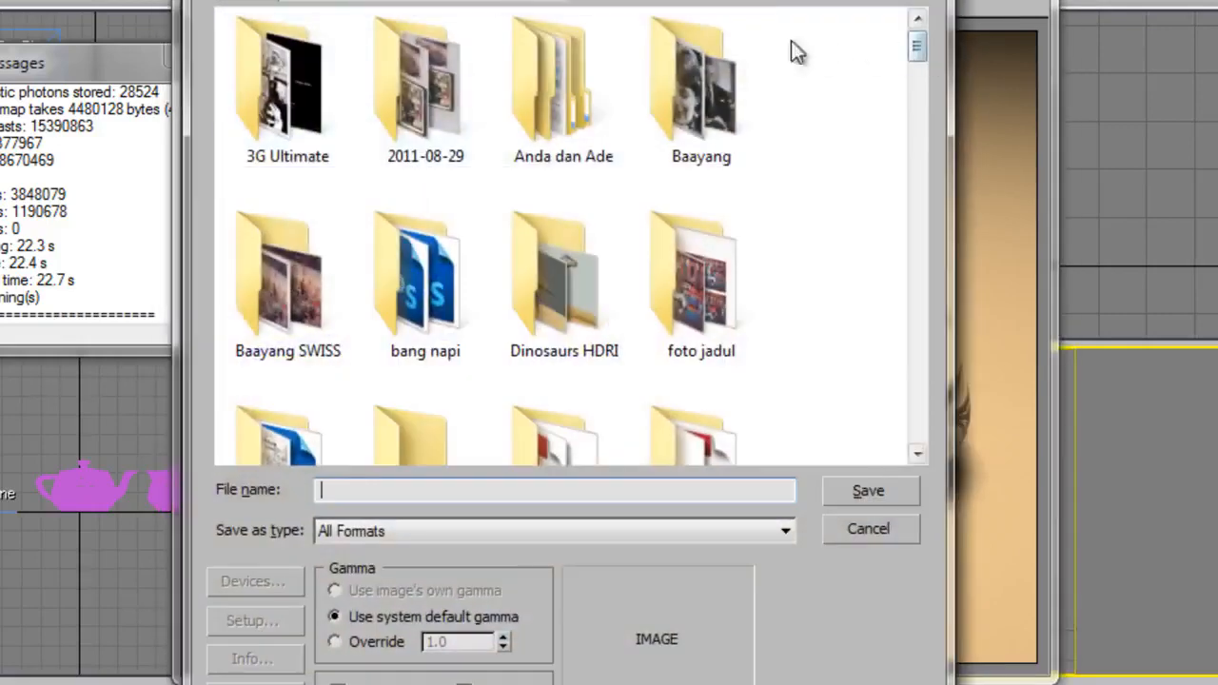
pyautogui.click(563, 5)
pyautogui.click(442, 18)
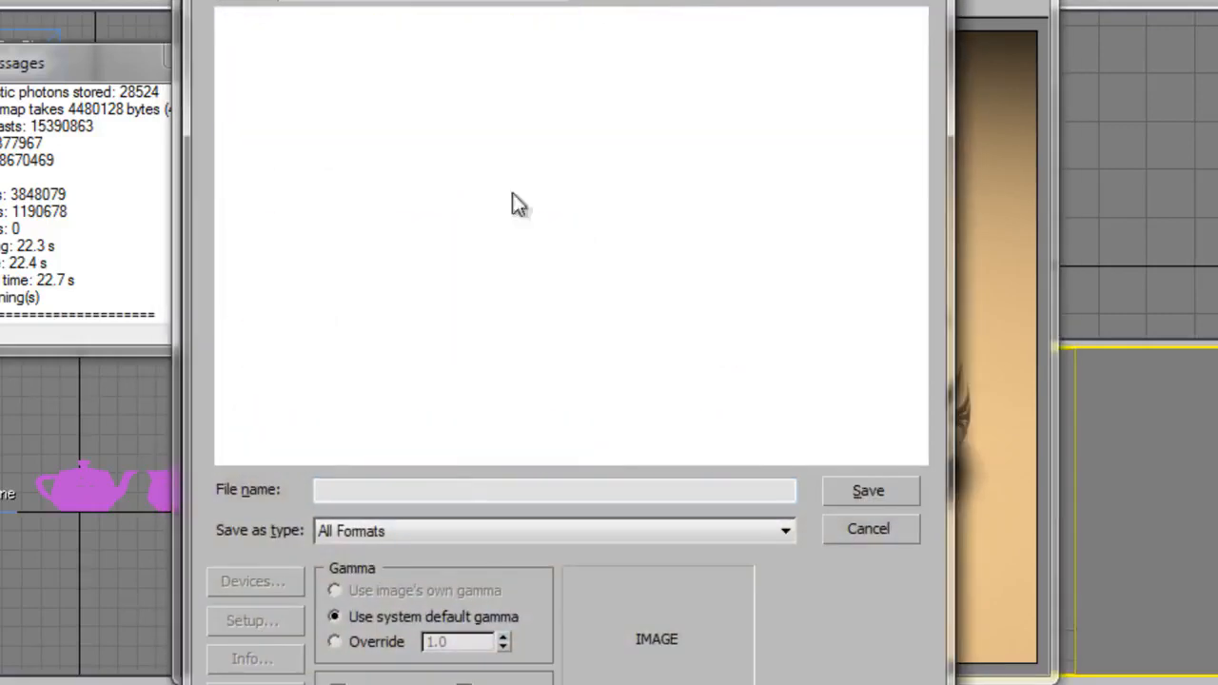
pyautogui.click(481, 490)
pyautogui.write('te')
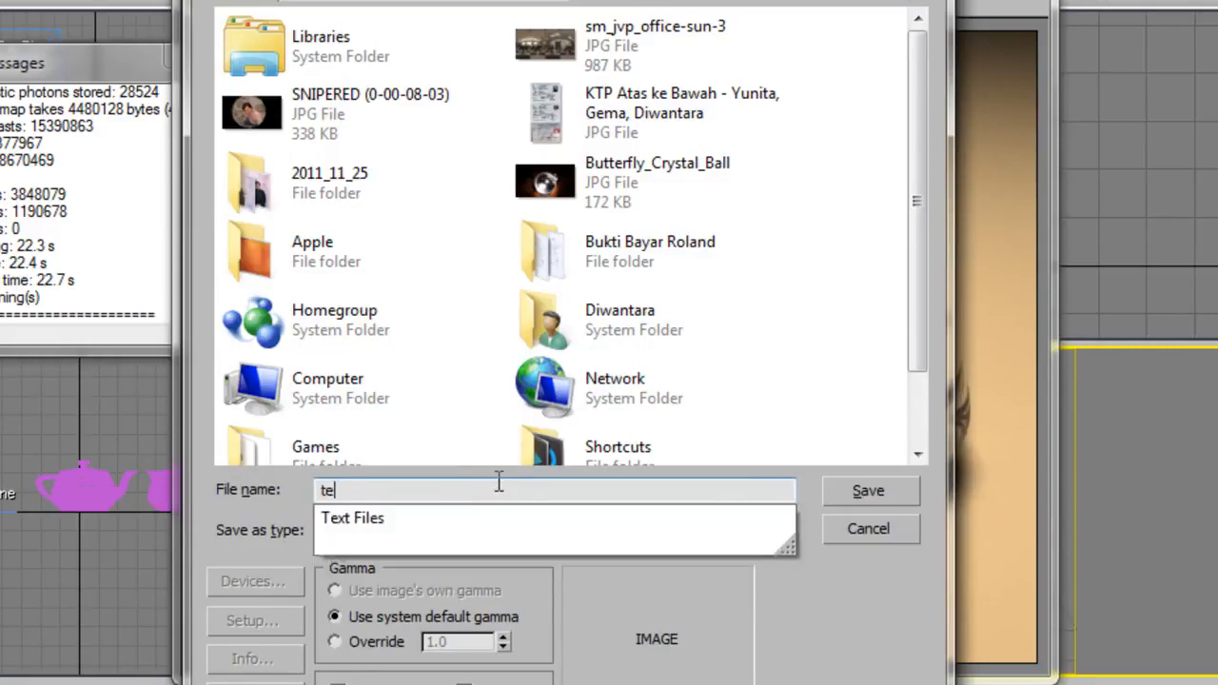
pyautogui.write('apot')
pyautogui.click(547, 538)
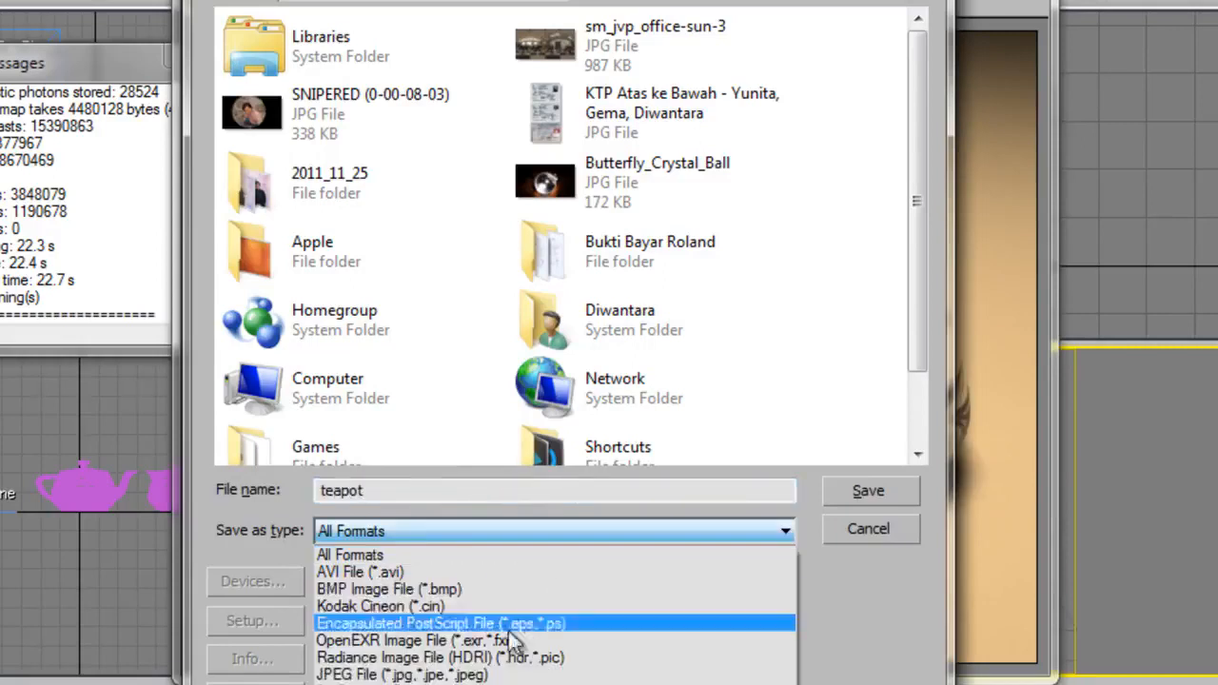
pyautogui.click(401, 675)
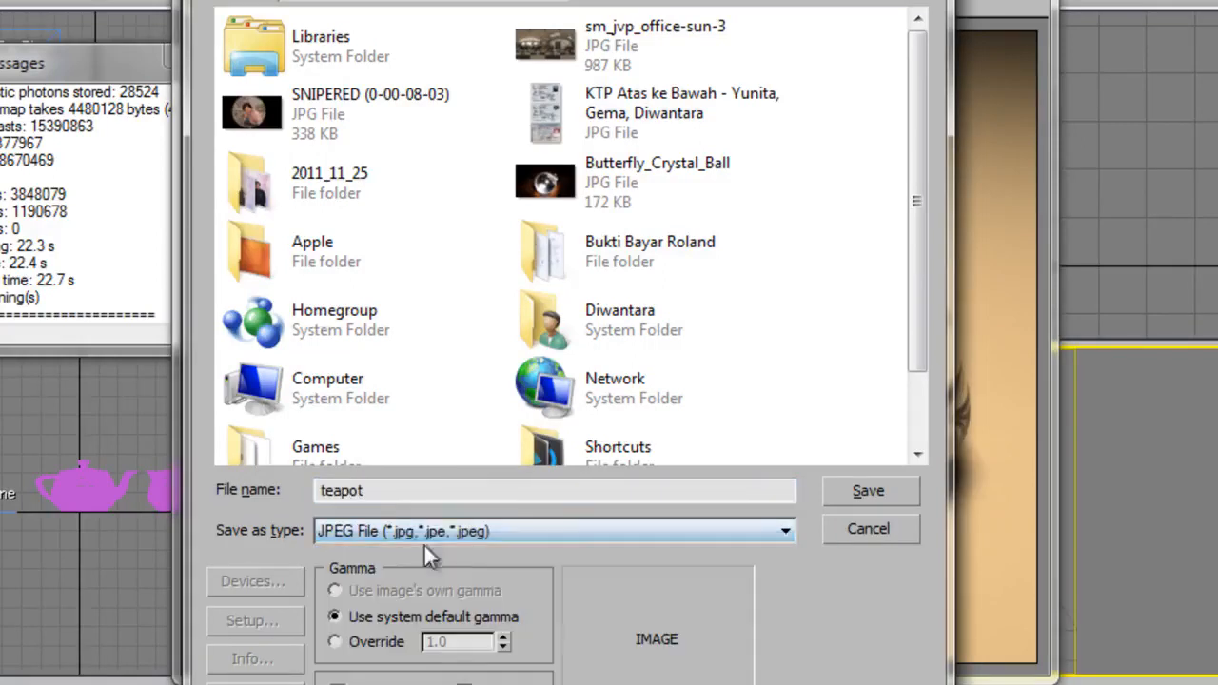
pyautogui.doubleClick(388, 489)
pyautogui.click(388, 489)
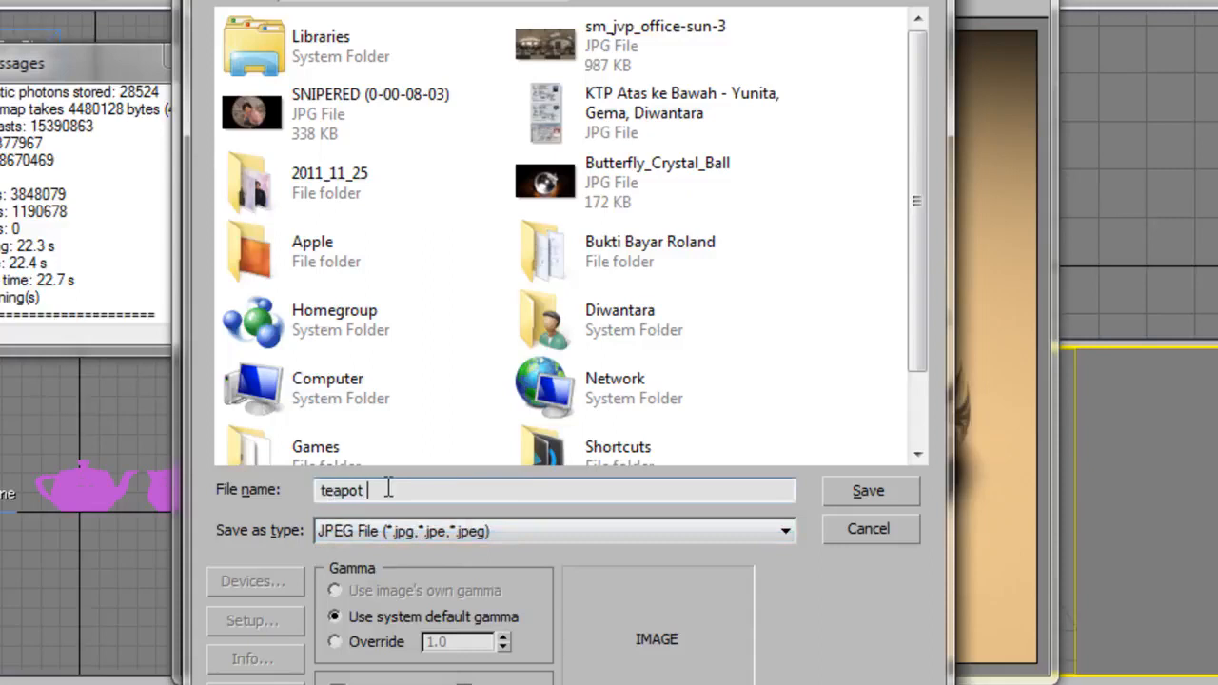
pyautogui.write('vray regular')
pyautogui.press('Return')
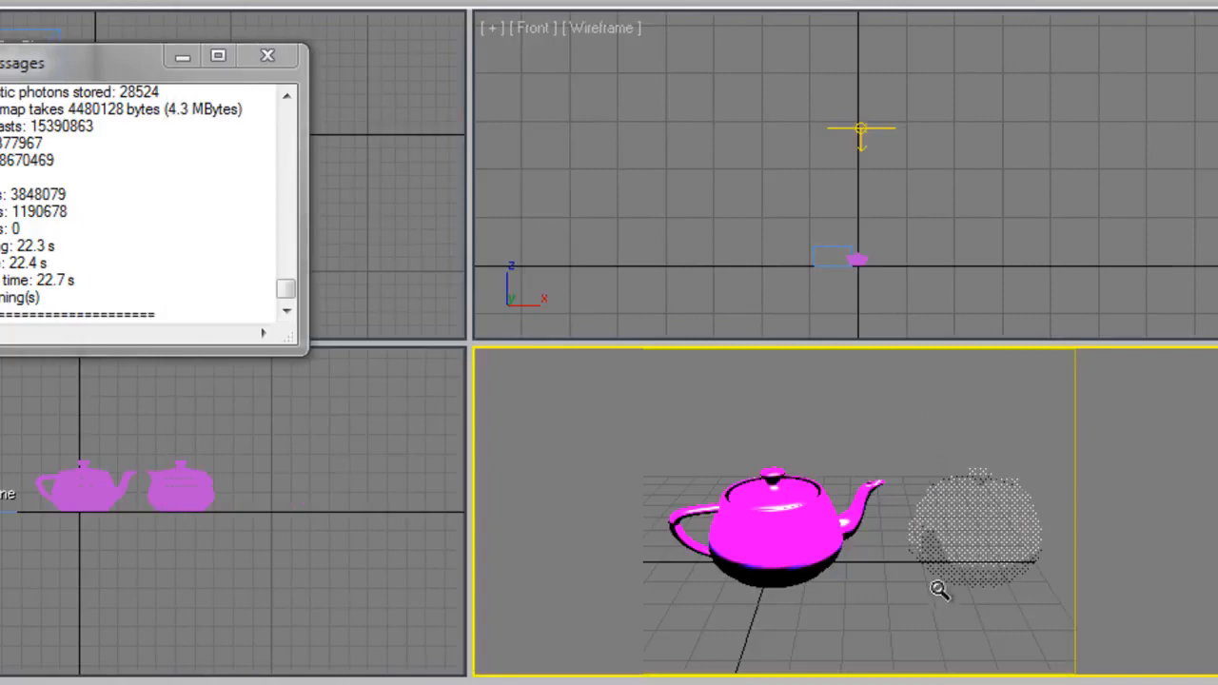
# Set the render output size to the HDTV (video) preset at 1920x1080.
pyautogui.moveTo(942, 594); pyautogui.dragTo(935, 571, button='middle')
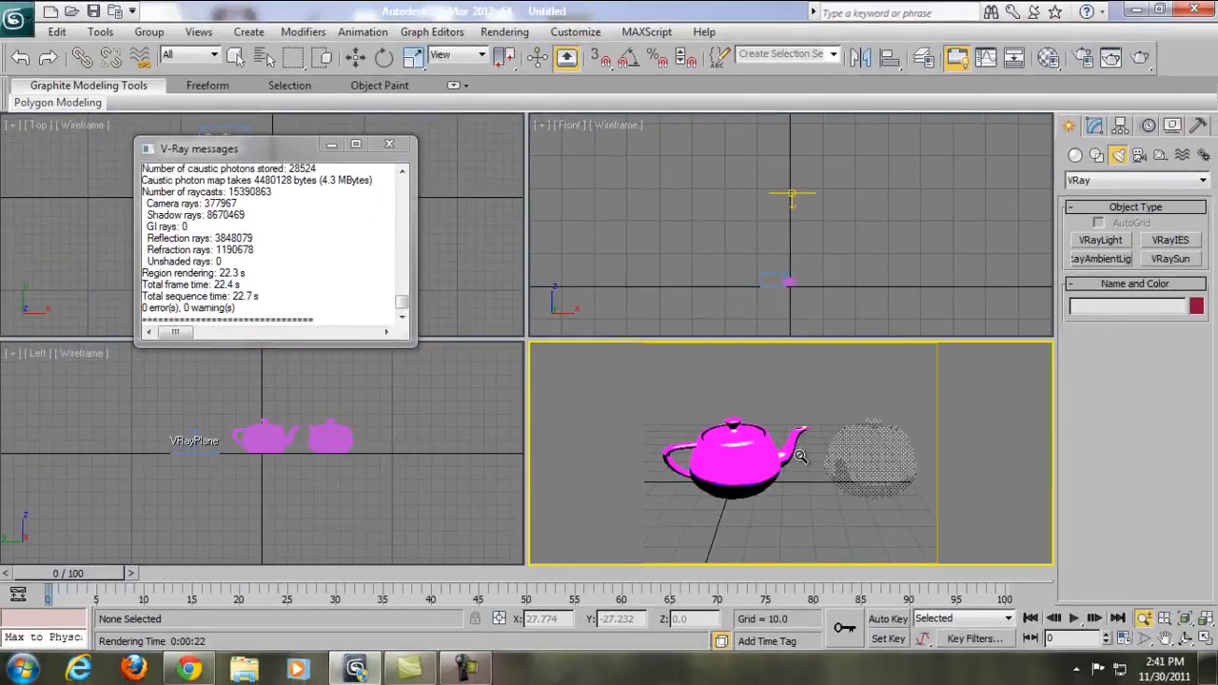
pyautogui.press('F10')
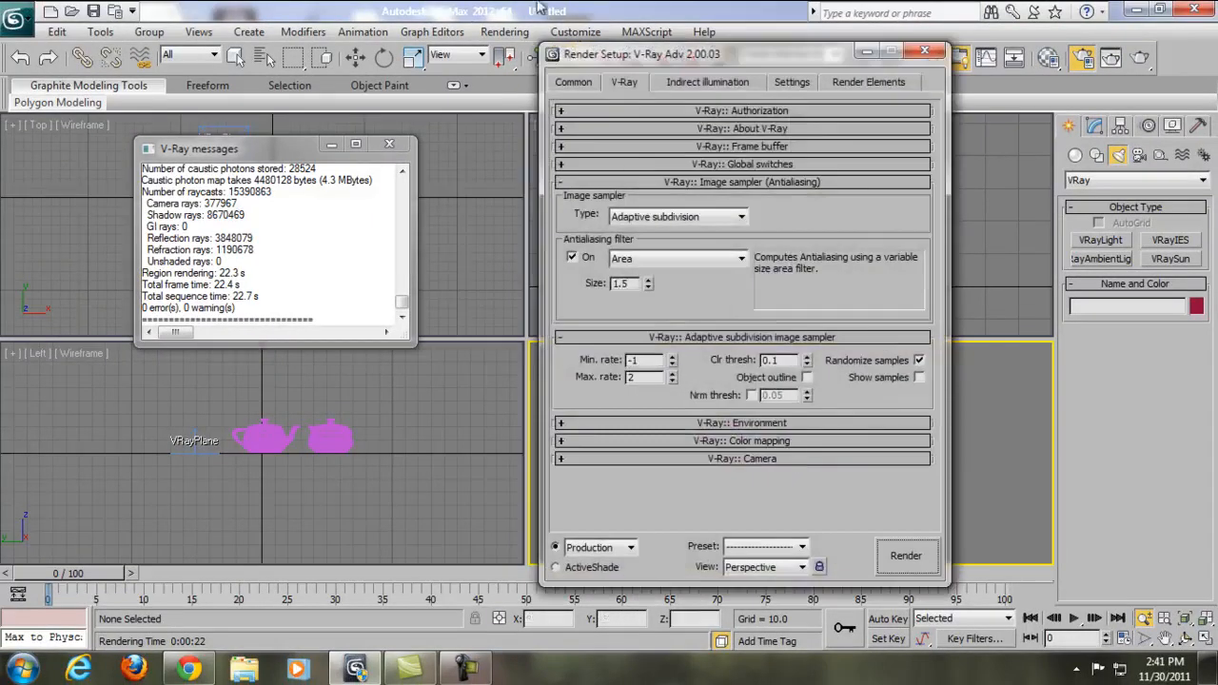
pyautogui.click(571, 83)
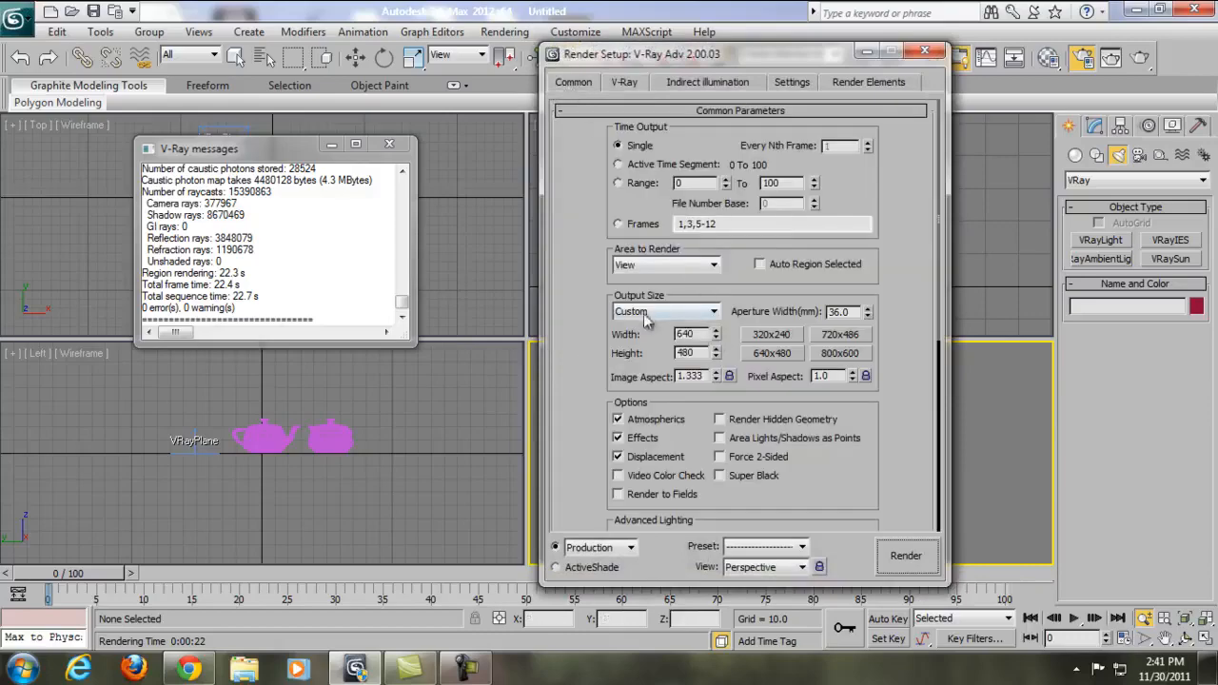
pyautogui.click(708, 316)
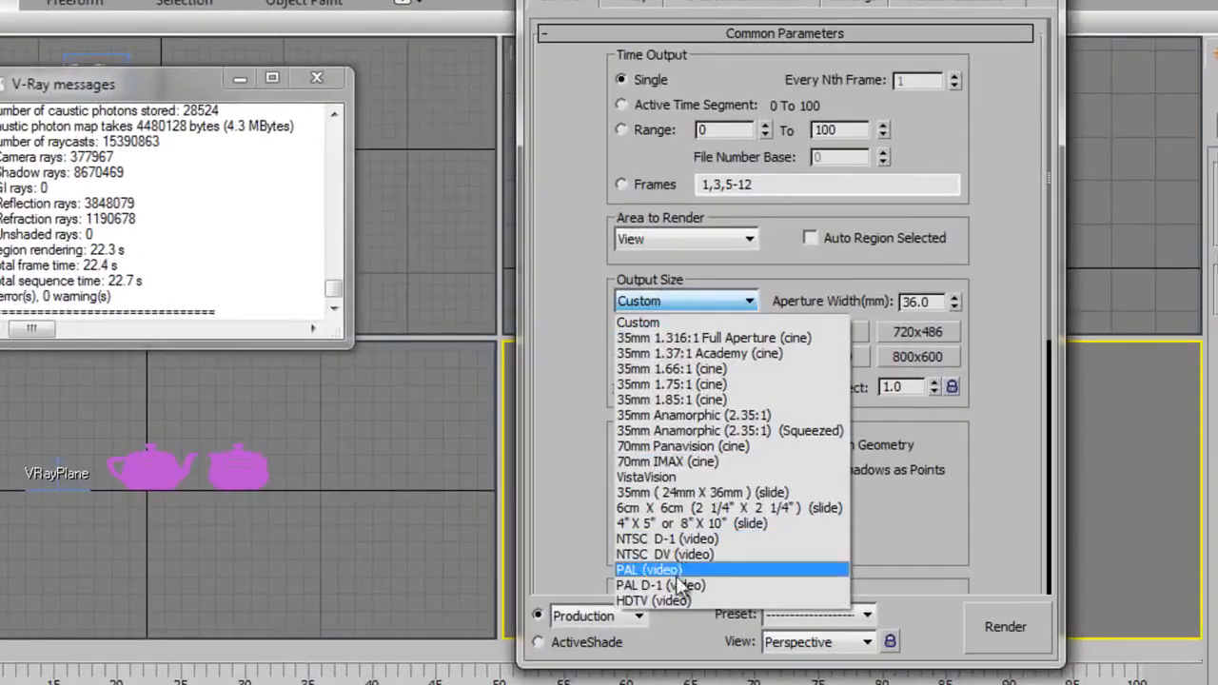
pyautogui.click(655, 600)
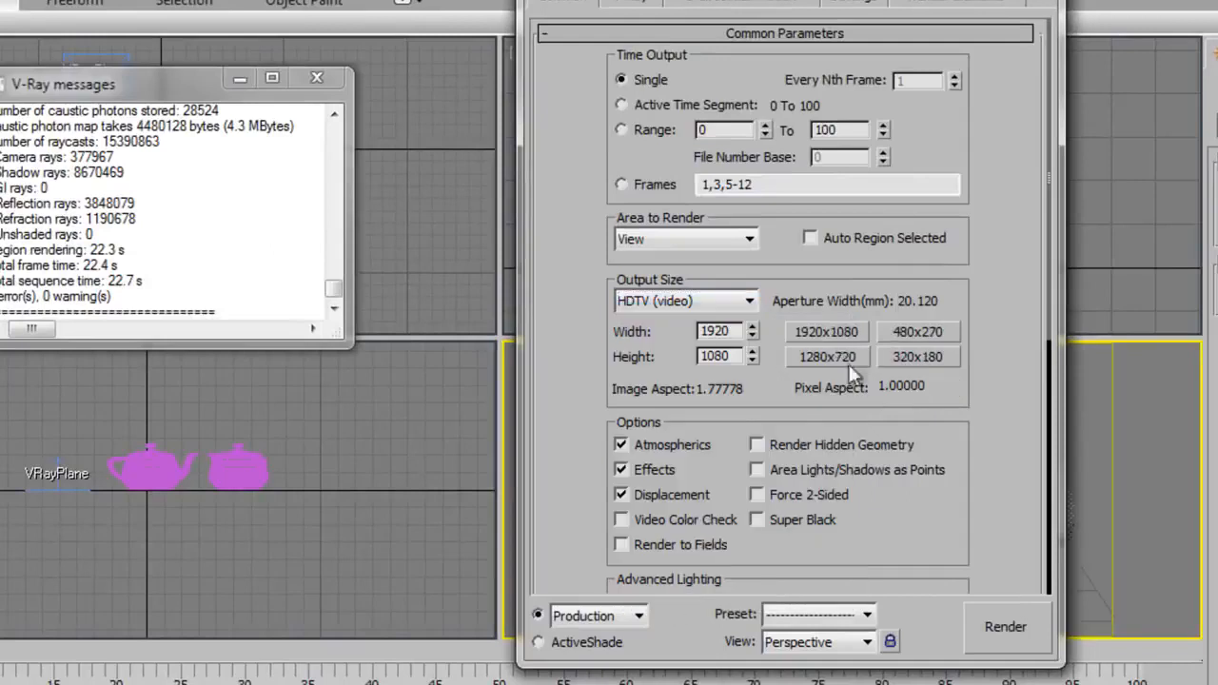
pyautogui.click(830, 333)
pyautogui.click(911, 338)
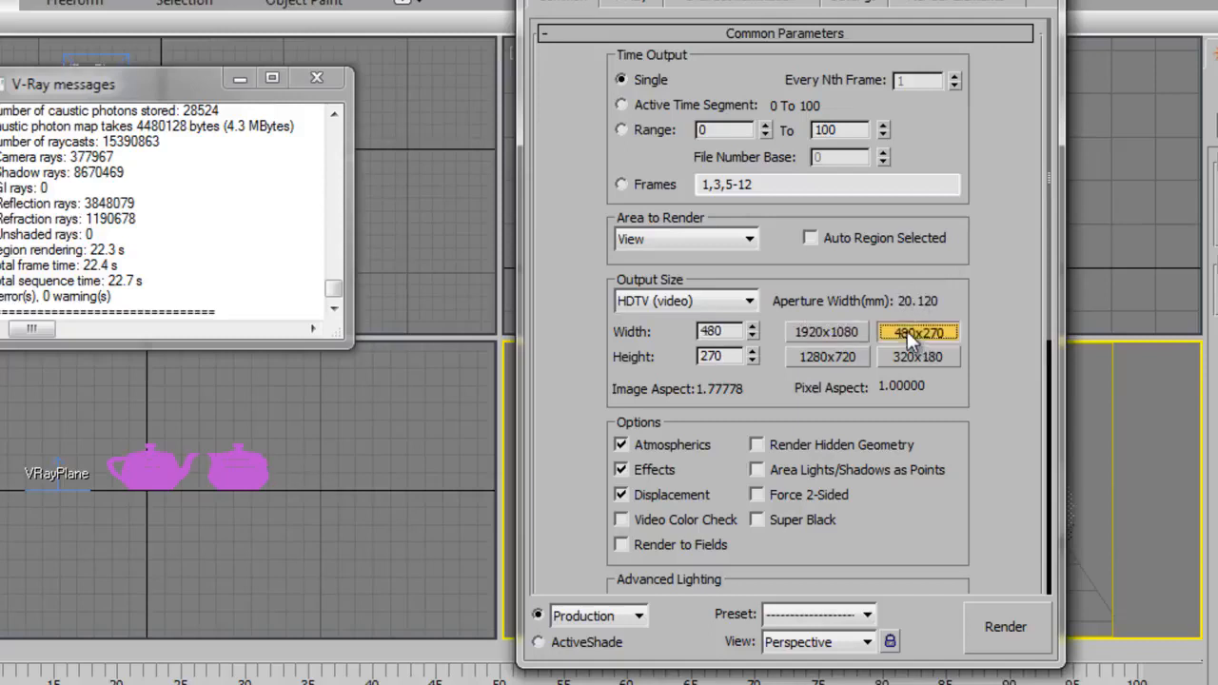
pyautogui.click(823, 332)
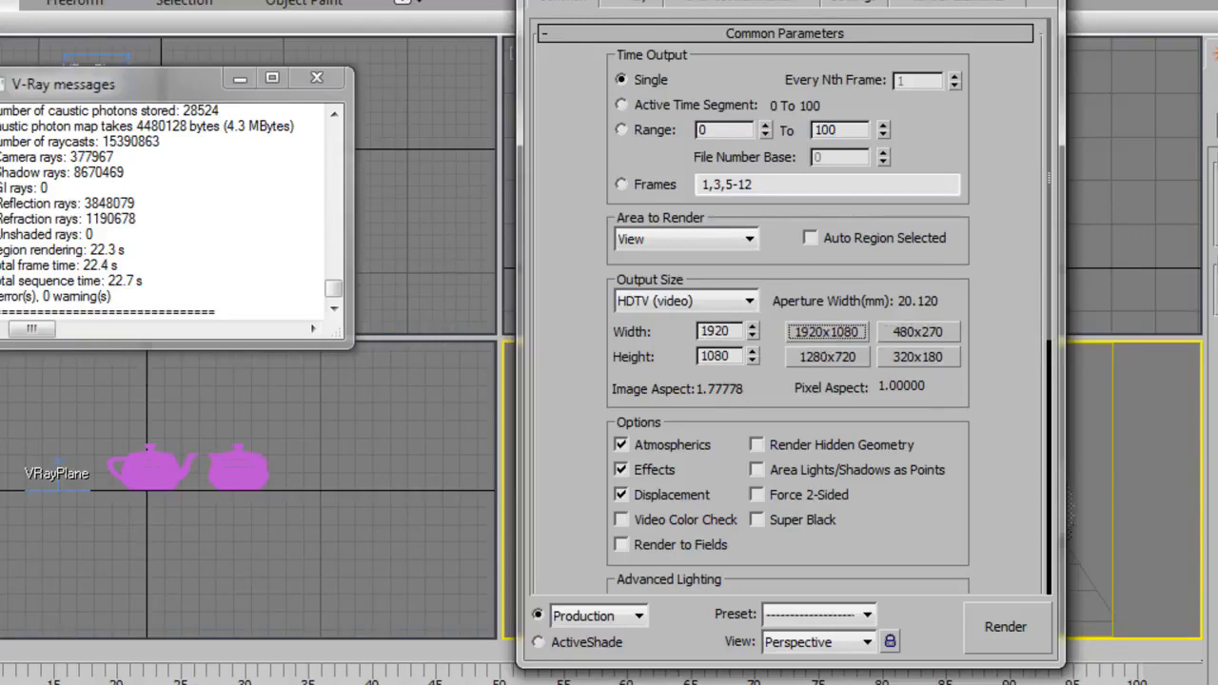
# Move Render Setup clear of the Perspective view and render that view at the new output size.
pyautogui.moveTo(906, 0); pyautogui.dragTo(361, 8)
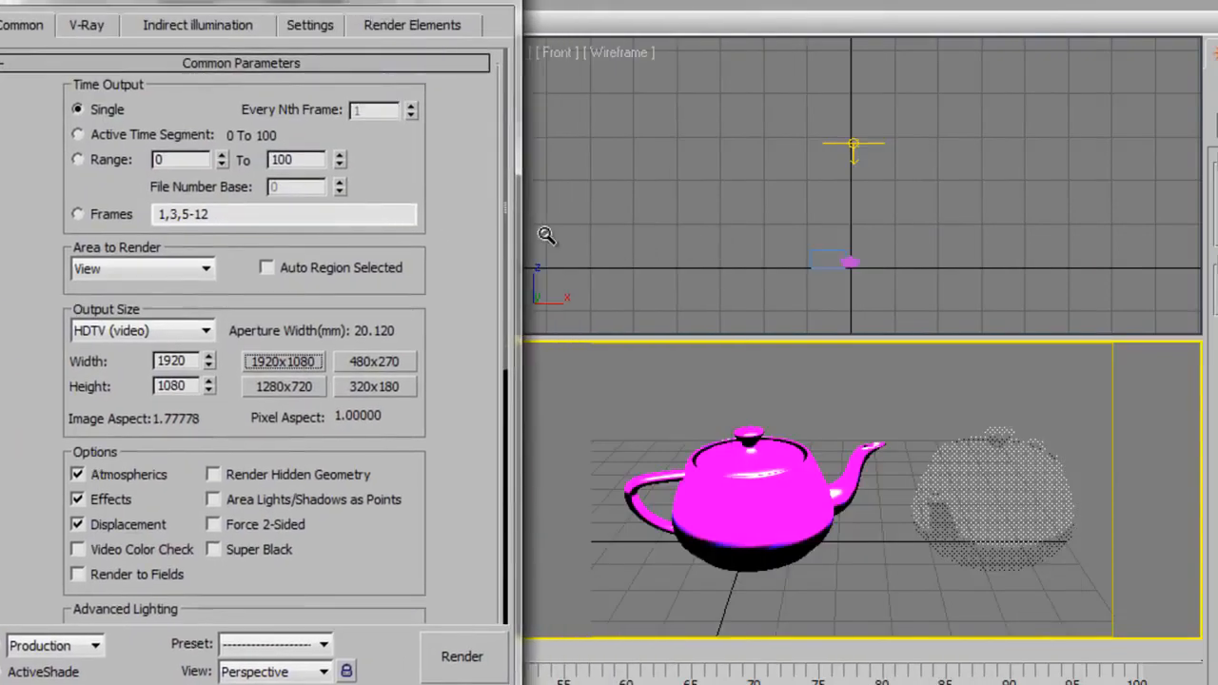
pyautogui.hotkey('shift', 'q')
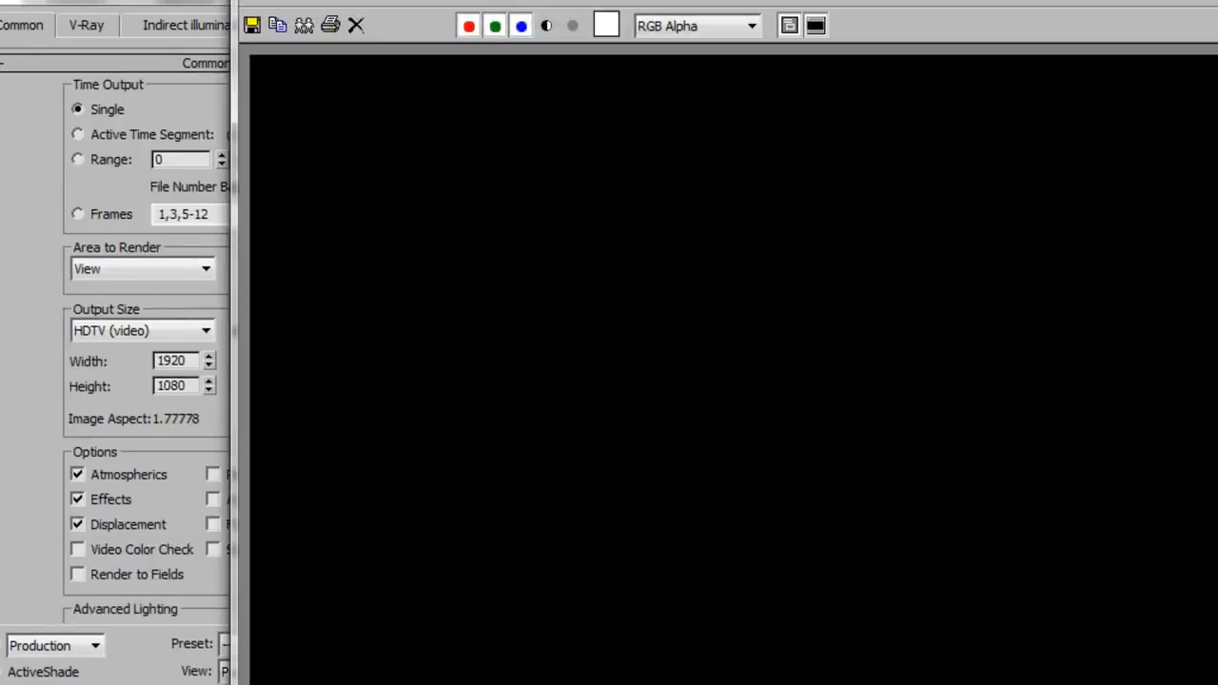
pyautogui.click(761, 684)
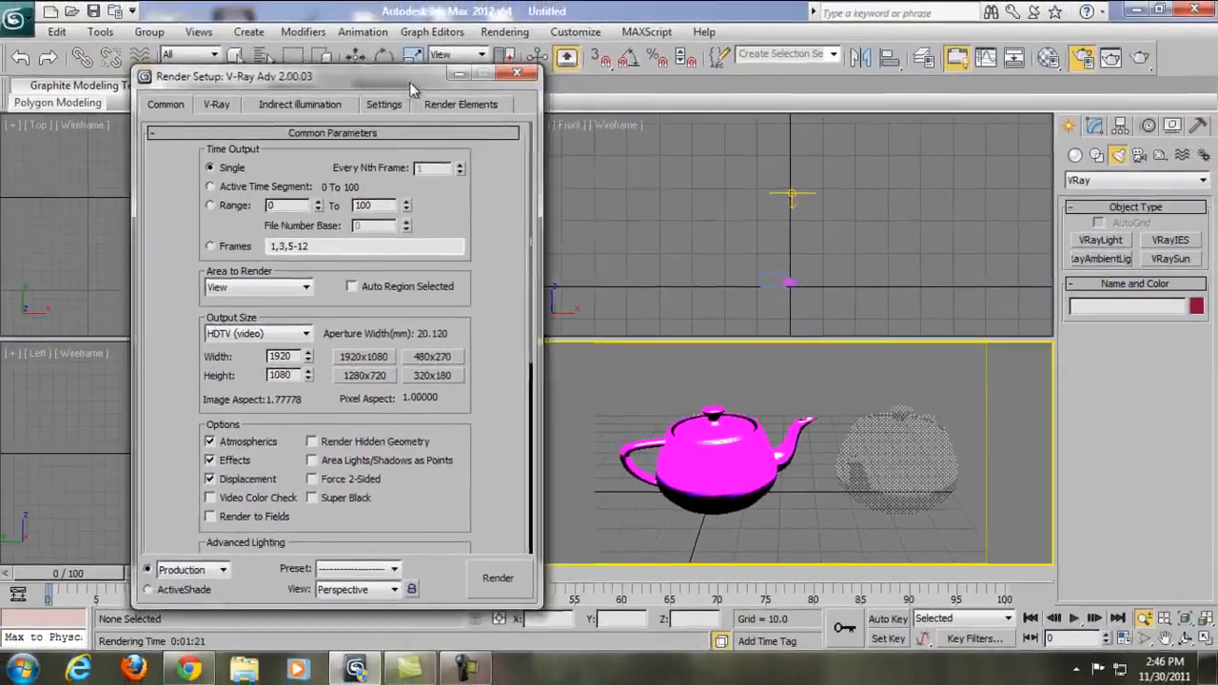
# Close the Render Setup dialog and the V-Ray messages window to clear the viewports.
pyautogui.moveTo(409, 82); pyautogui.dragTo(515, 71)
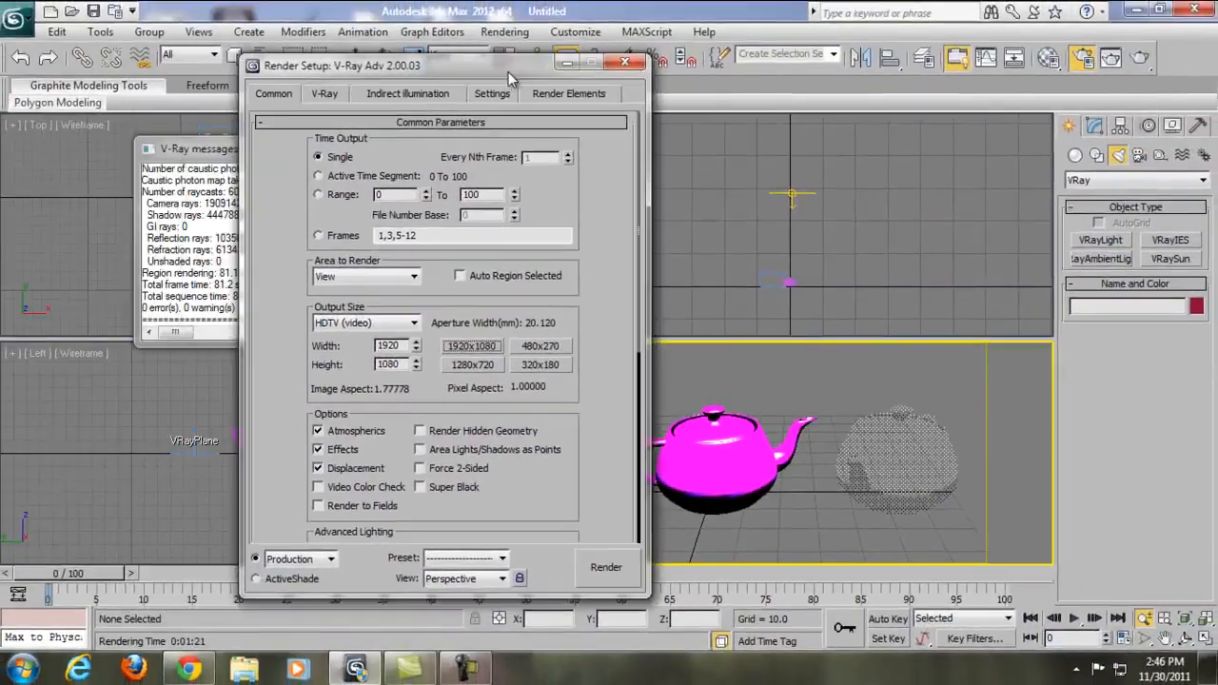
pyautogui.click(624, 64)
pyautogui.click(424, 148)
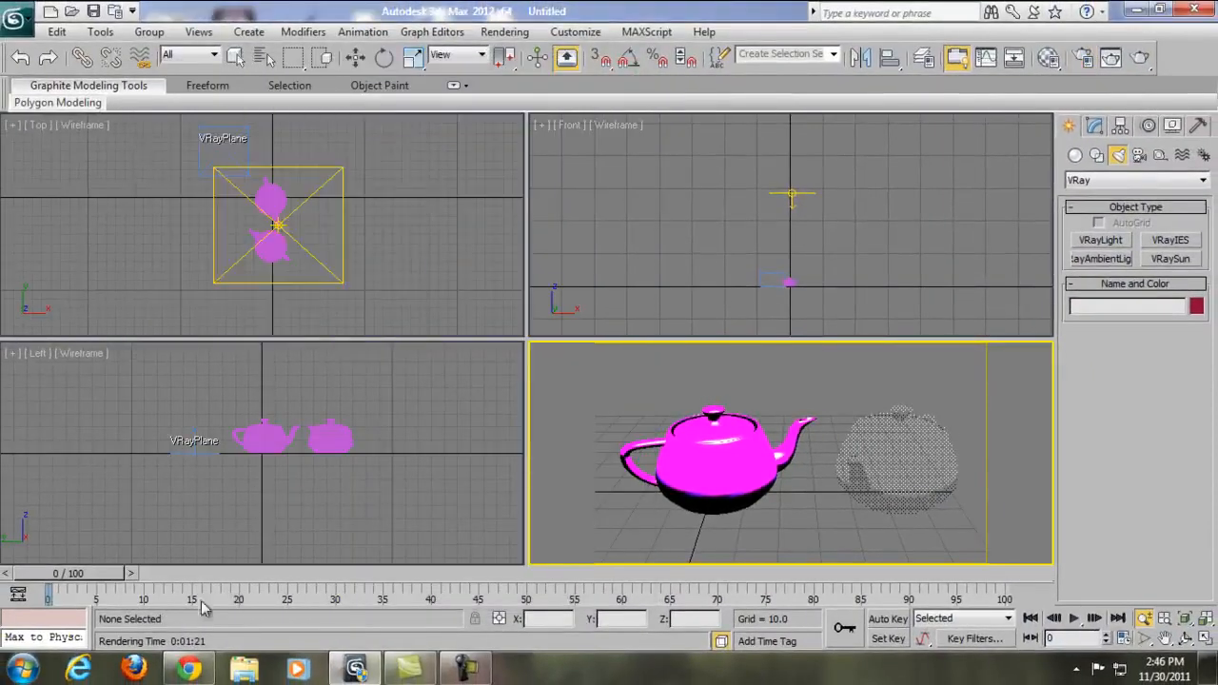
# Switch to Chrome, search Google Images for "hdri" and preview the cloudy-sky panorama.
pyautogui.click(188, 672)
pyautogui.click(109, 91)
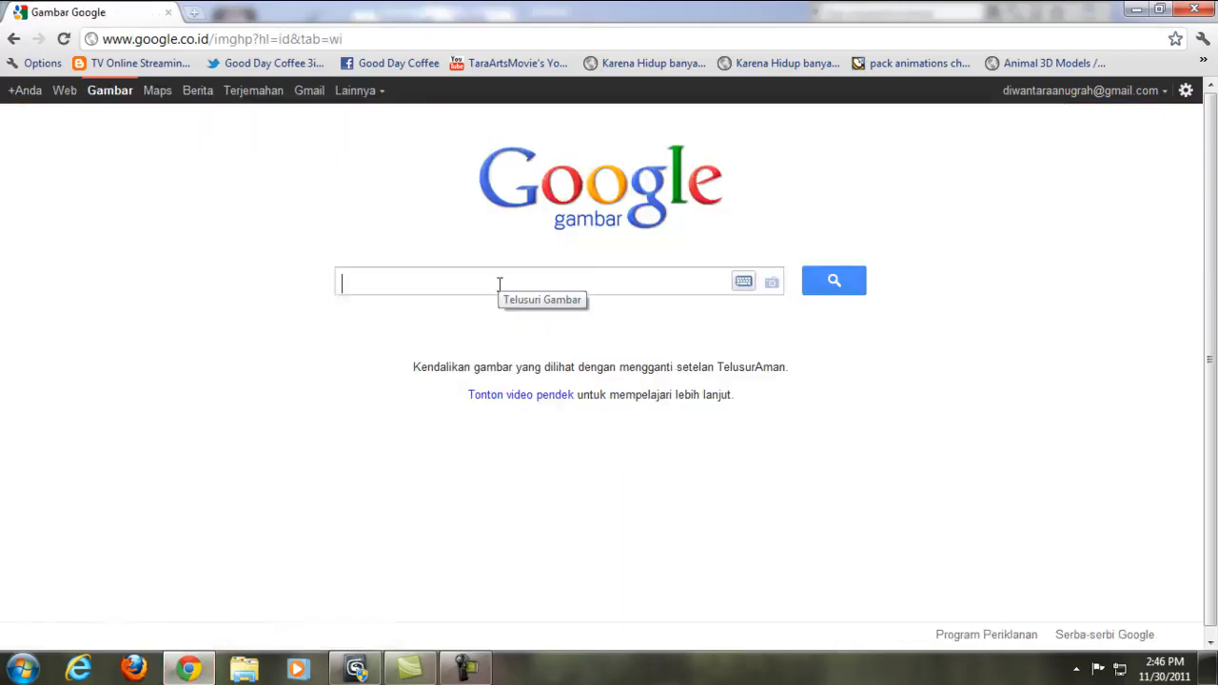
pyautogui.write('hdri')
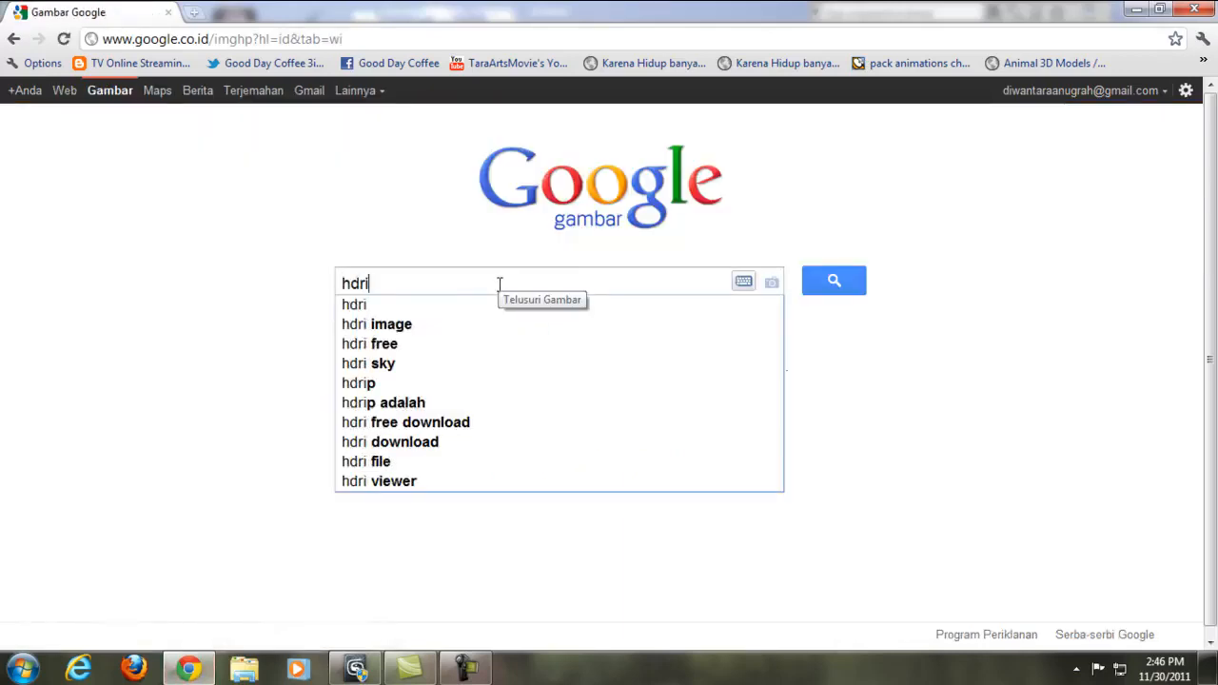
pyautogui.press('Return')
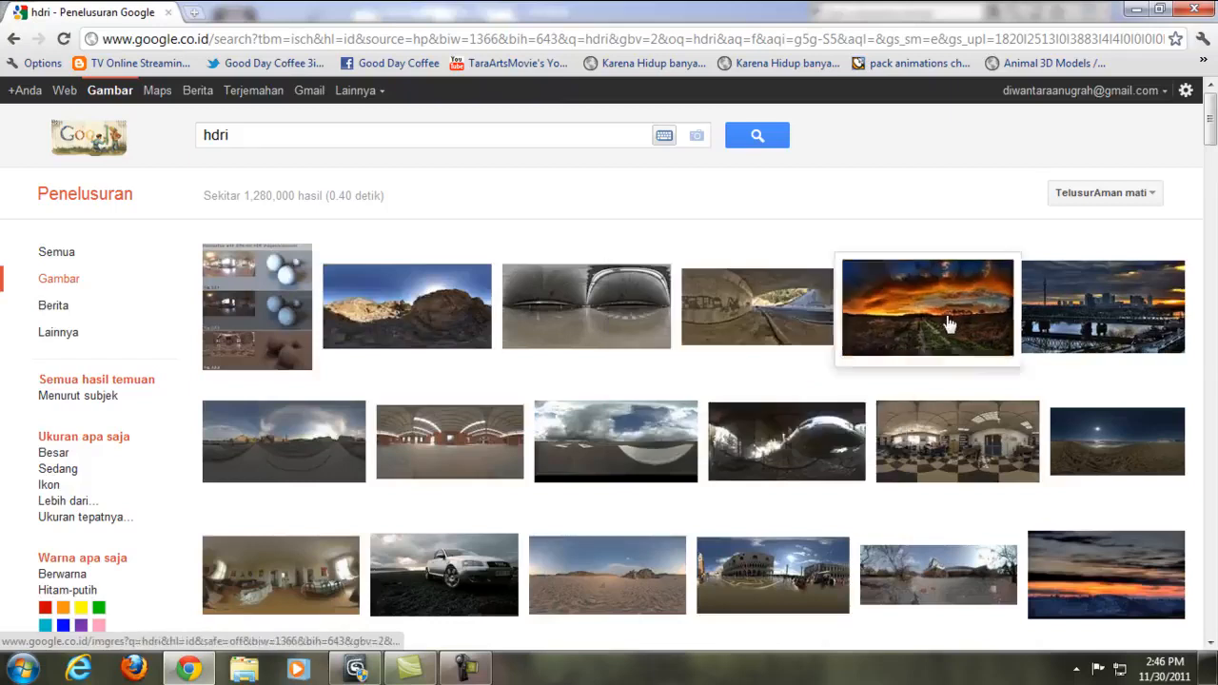
pyautogui.moveTo(596, 436)
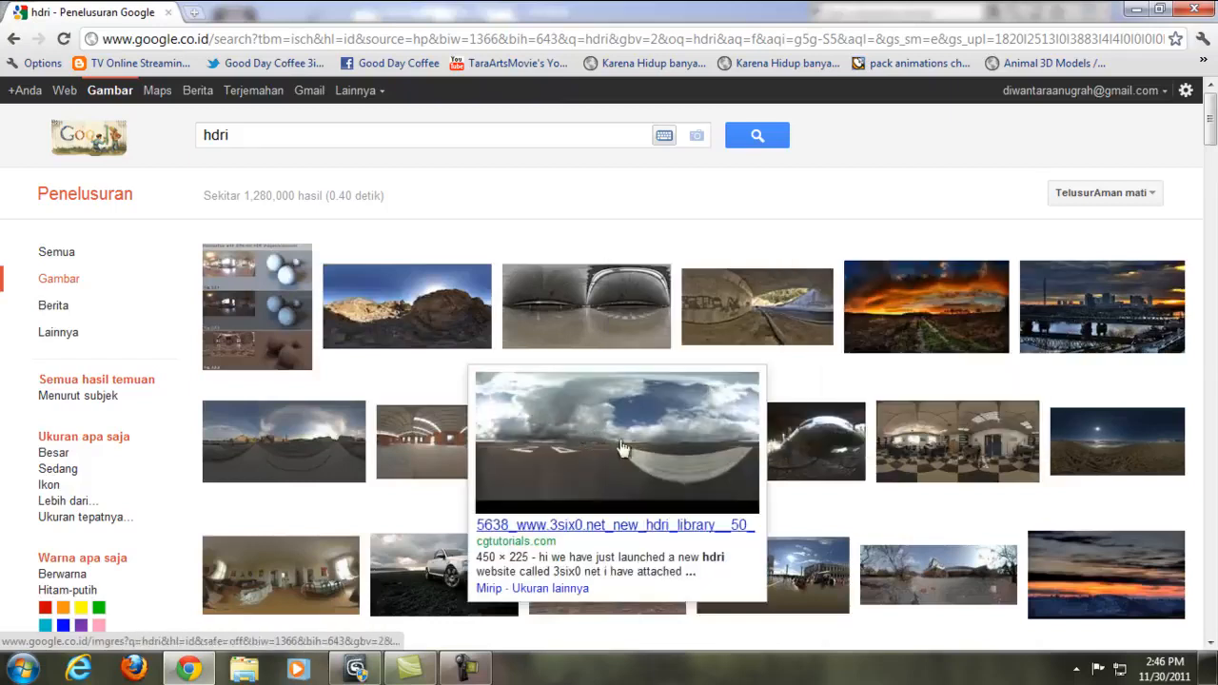
# Open the checkered-floor office panorama sm_jvp_office-sun-3.jpg at full size from the image results and examine it.
pyautogui.moveTo(318, 454)
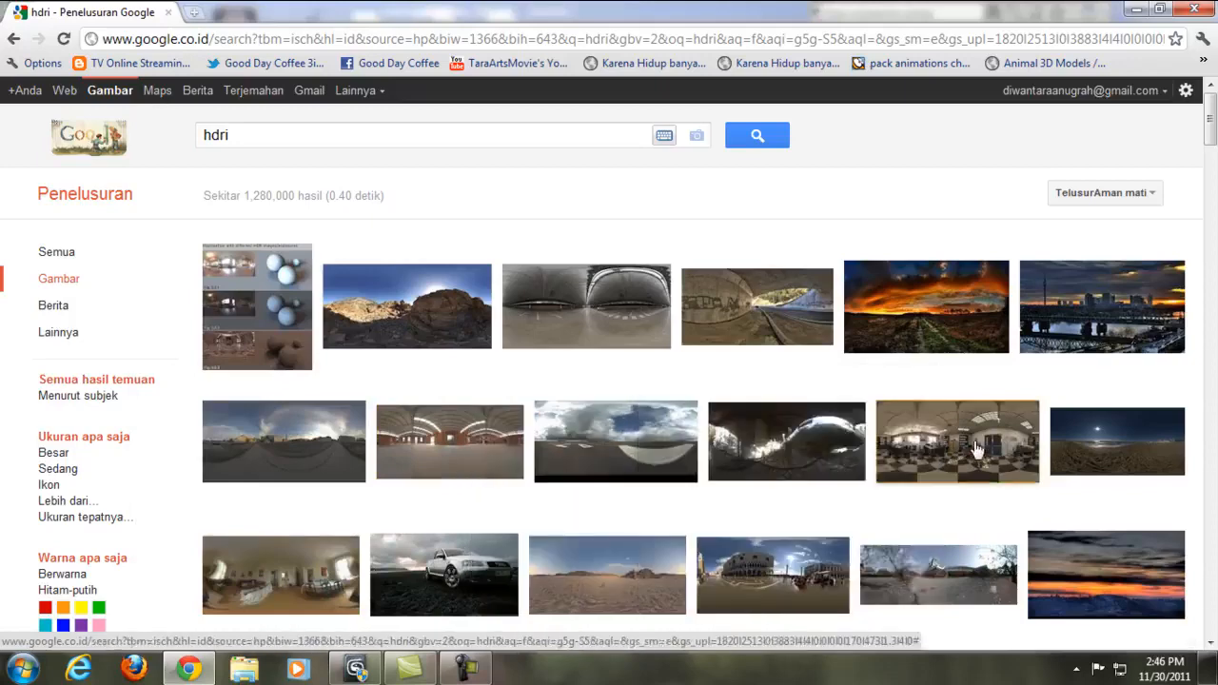
pyautogui.moveTo(976, 448)
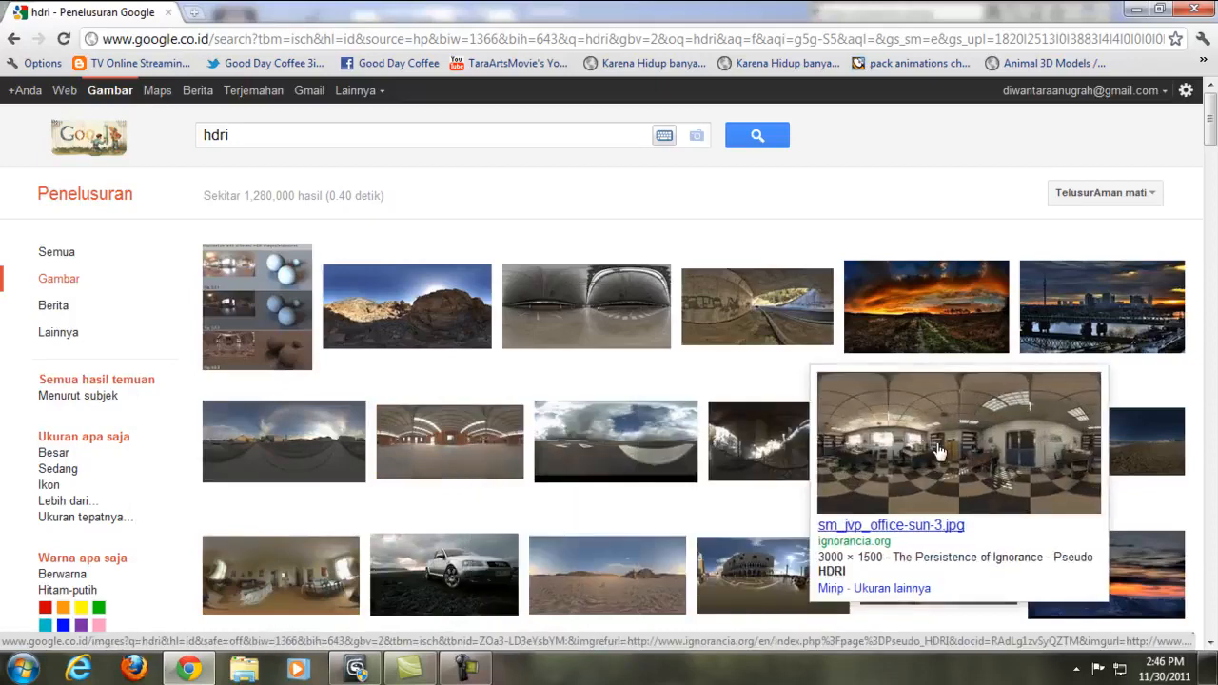
pyautogui.click(905, 450)
pyautogui.click(1013, 186)
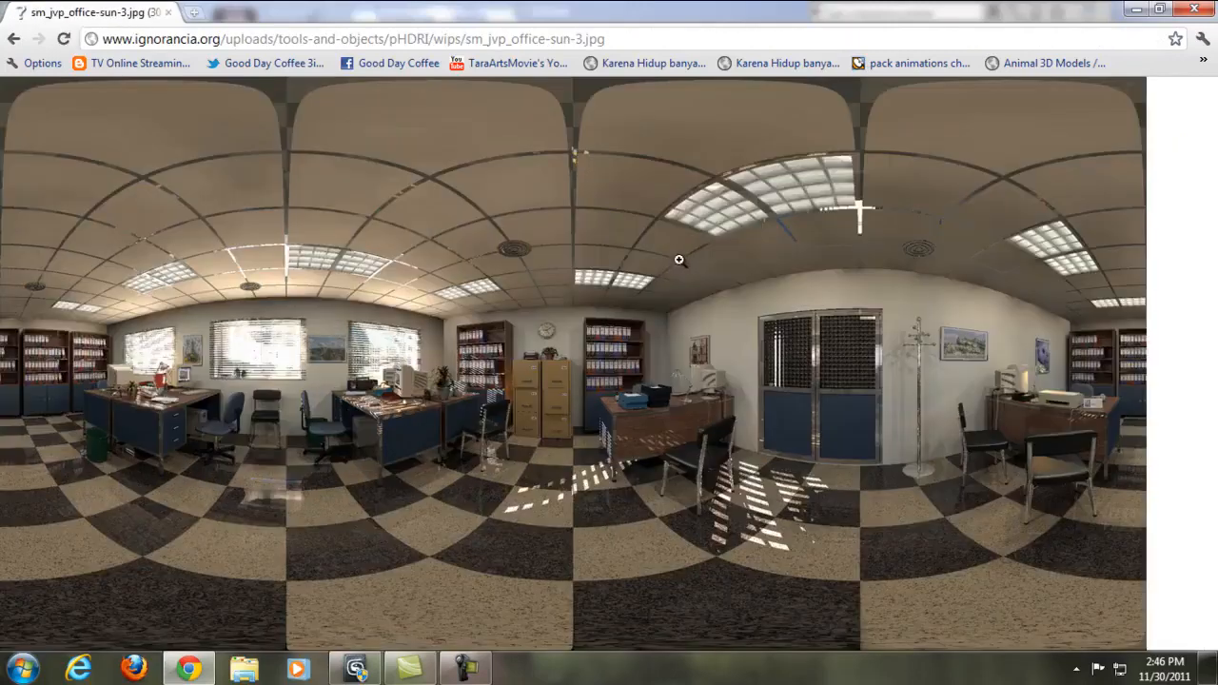
pyautogui.click(386, 379)
pyautogui.click(804, 434)
pyautogui.rightClick(598, 200)
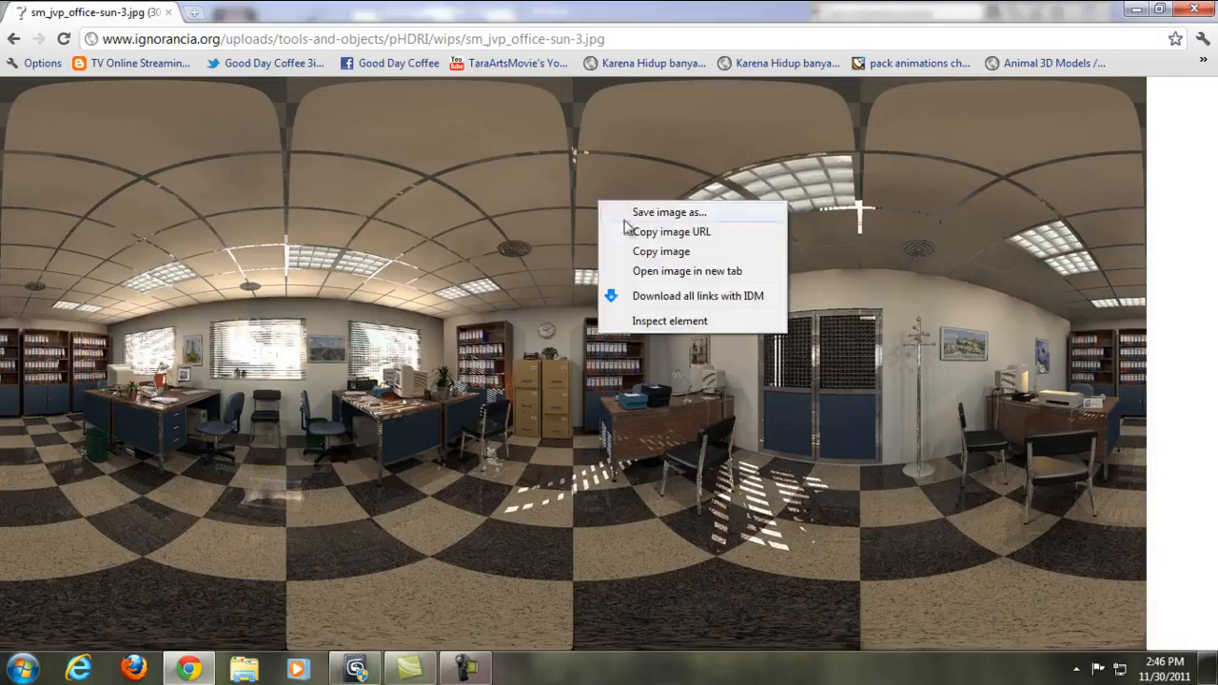
pyautogui.click(982, 212)
# Switch back to 3ds Max, open the Material Editor and select the first unused sample slot.
pyautogui.click(1140, 11)
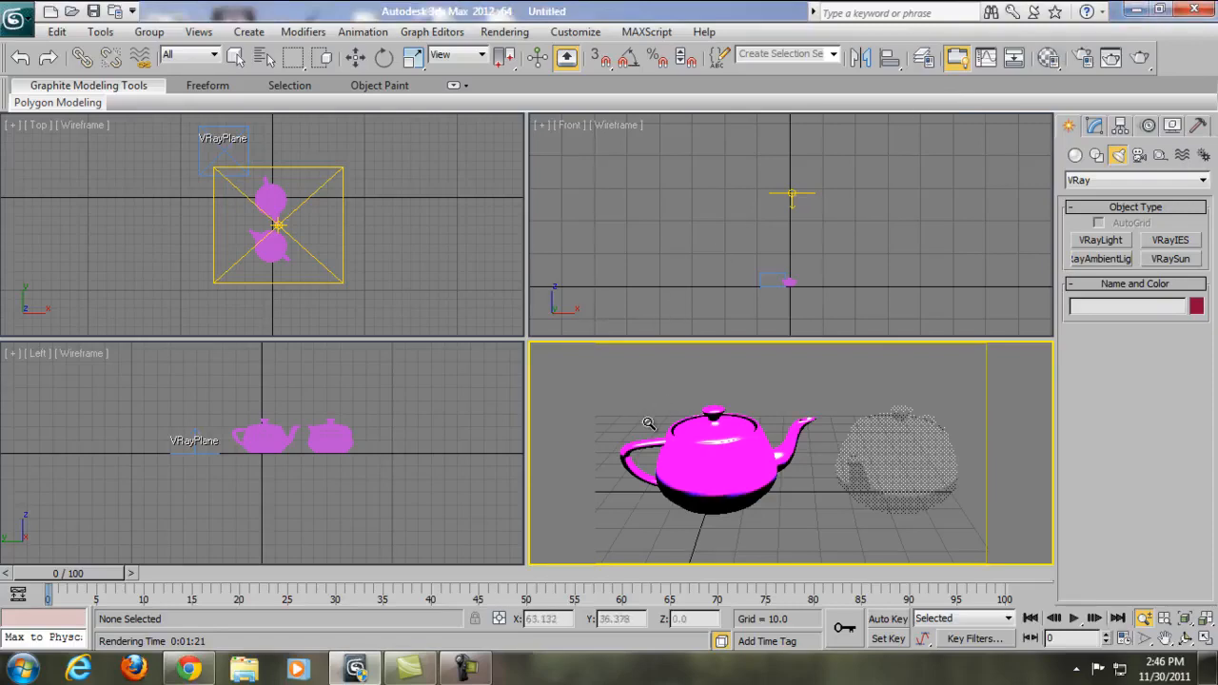
pyautogui.press('m')
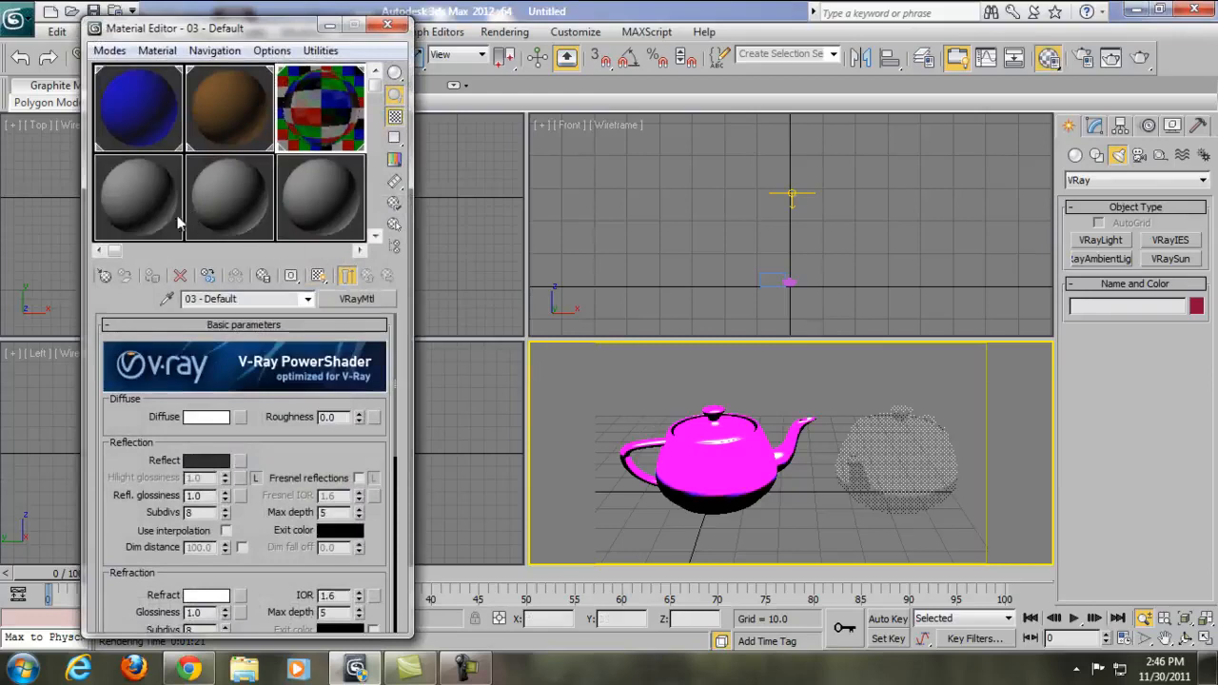
pyautogui.click(144, 209)
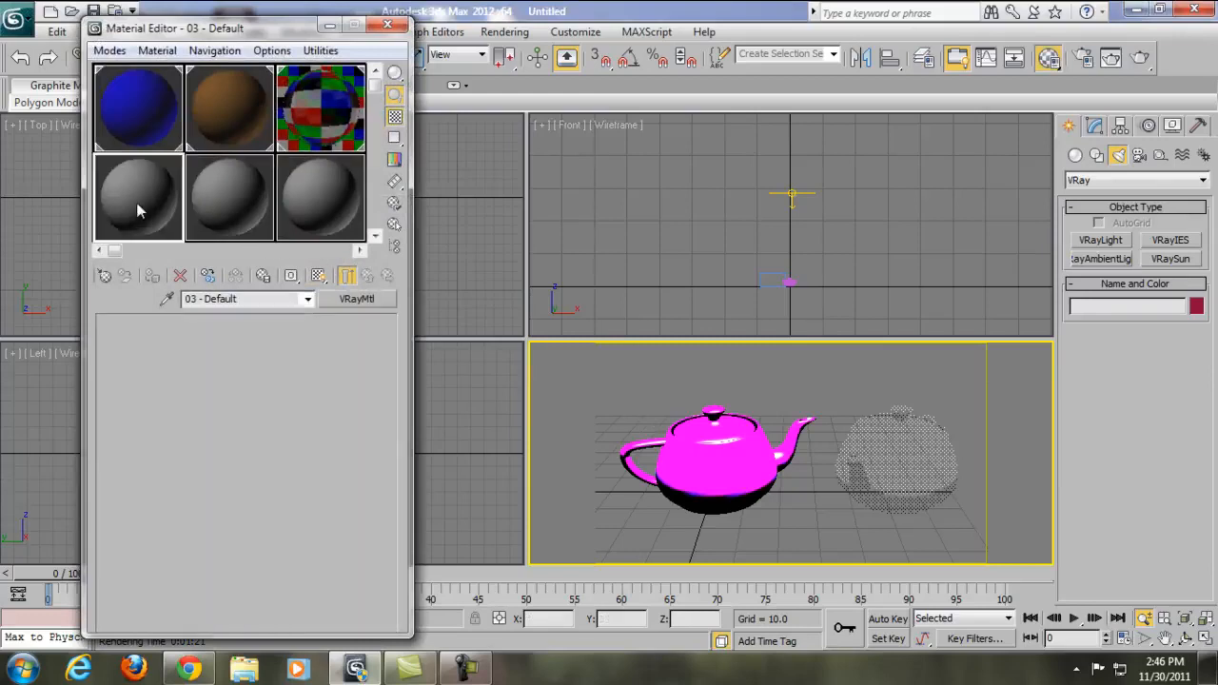
pyautogui.click(356, 298)
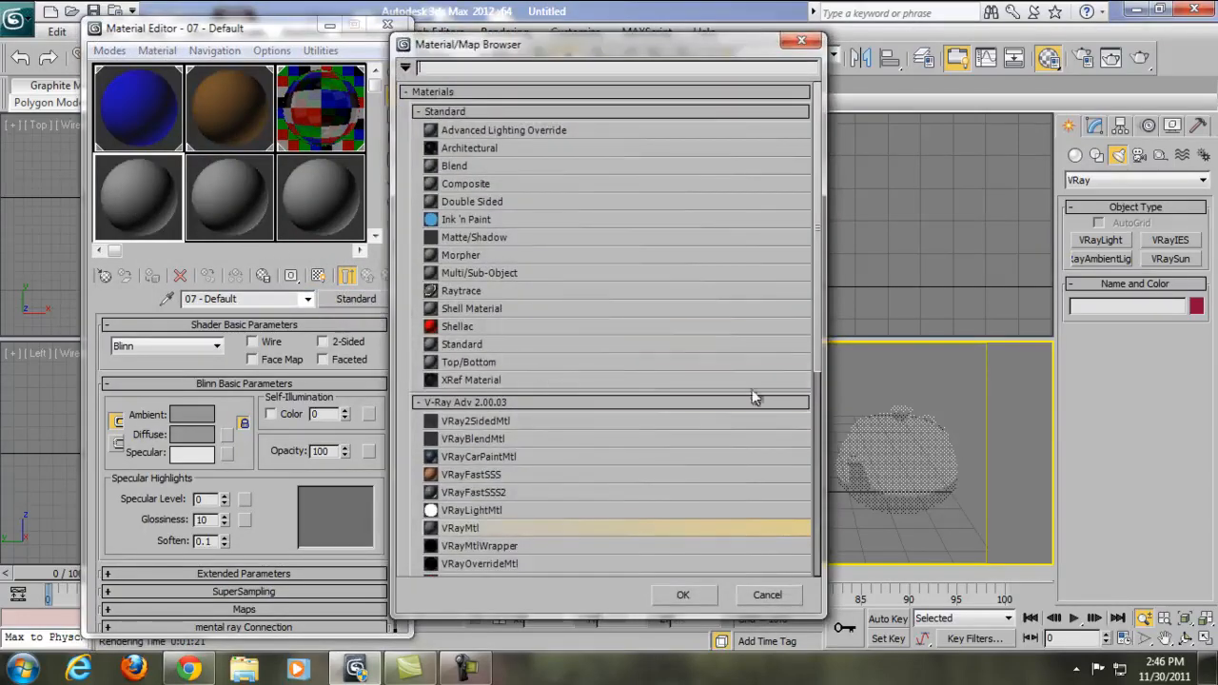
pyautogui.moveTo(817, 354); pyautogui.dragTo(817, 467)
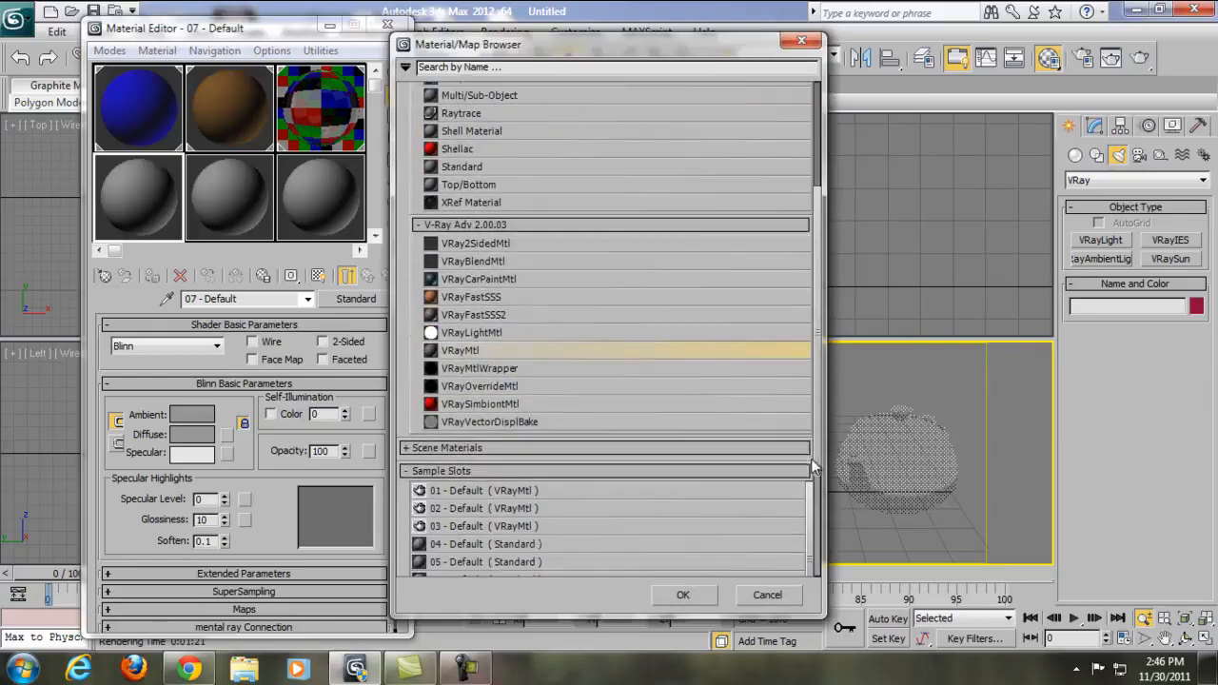
pyautogui.click(801, 40)
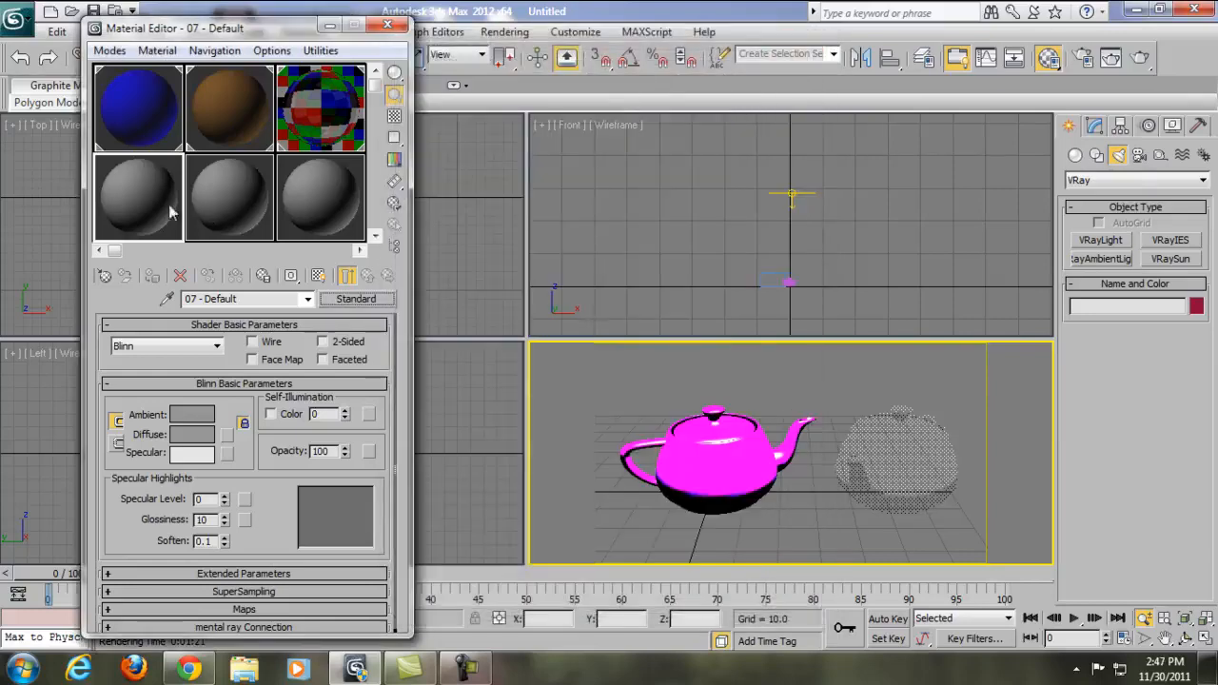
# Load a VRayHDRI map into the selected sample slot.
pyautogui.press('g')
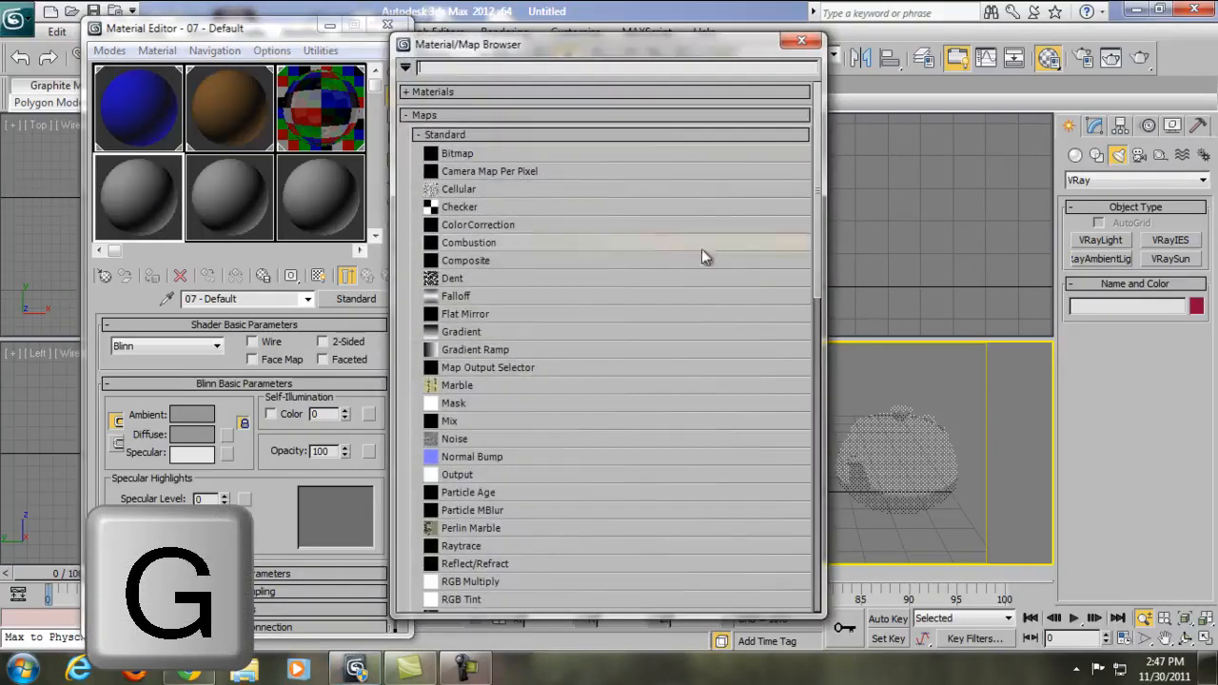
pyautogui.moveTo(816, 227); pyautogui.dragTo(816, 409)
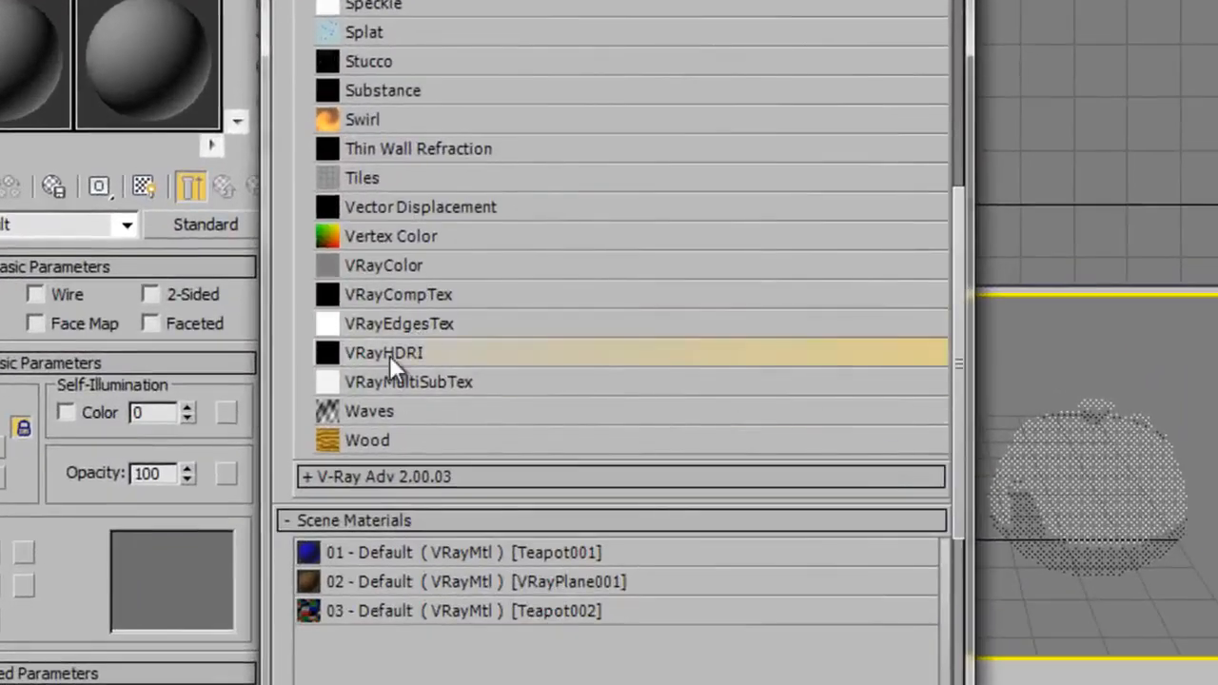
pyautogui.doubleClick(394, 350)
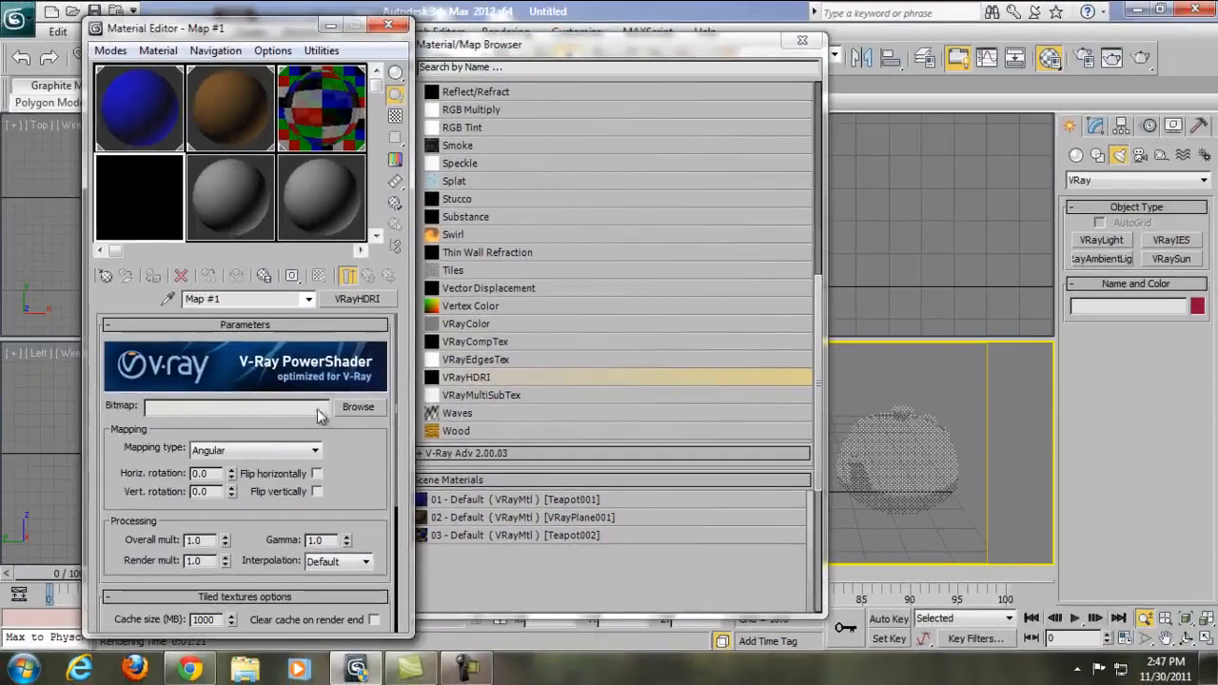
# Assign the Church_HarvestLobby HDR image as the VRayHDRI bitmap and close the Material/Map Browser.
pyautogui.click(358, 407)
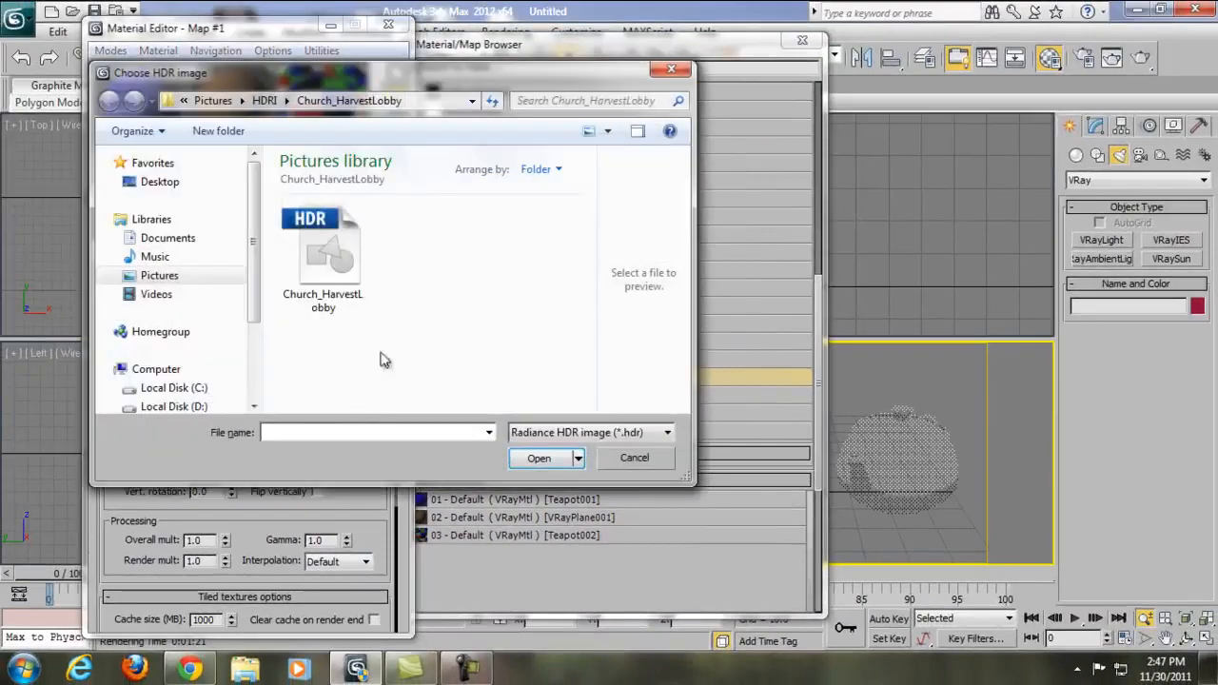
pyautogui.click(340, 252)
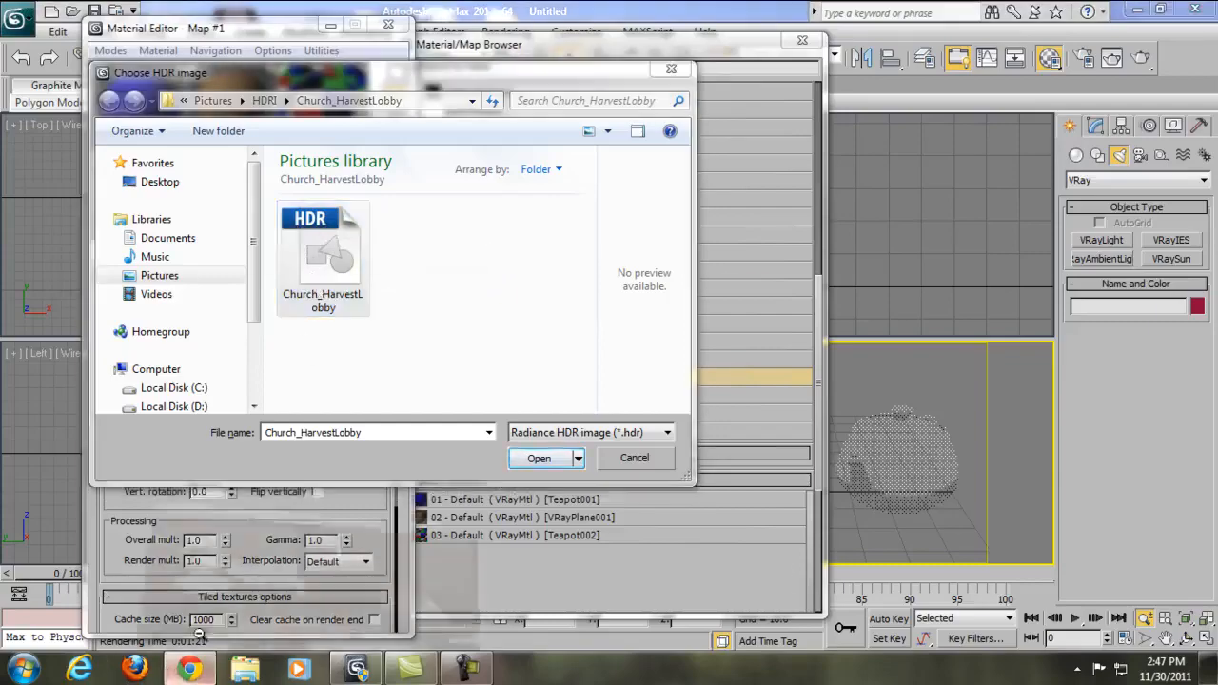
pyautogui.click(191, 671)
pyautogui.click(190, 671)
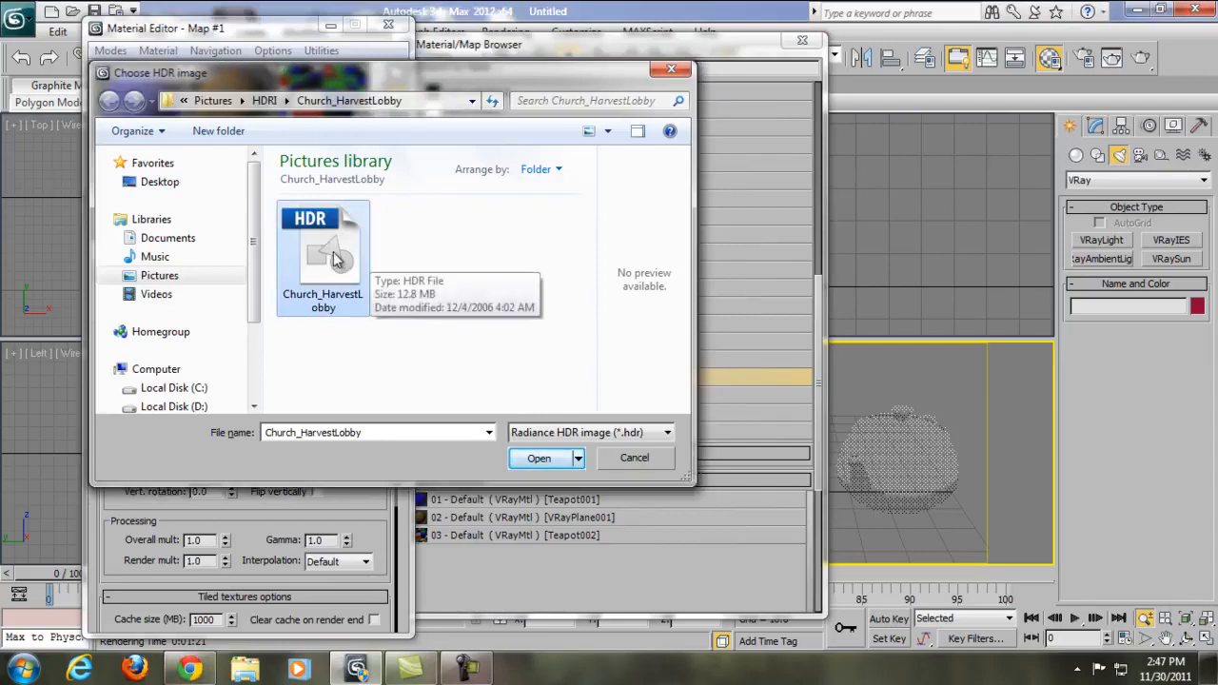
pyautogui.click(529, 458)
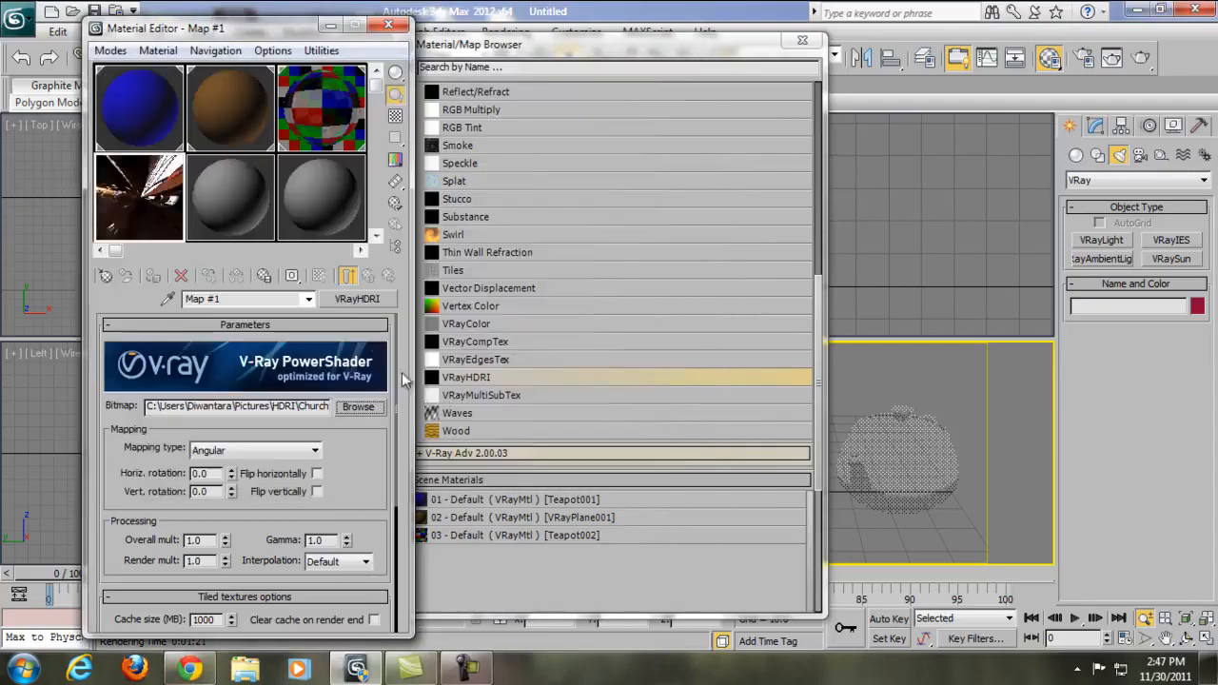
pyautogui.click(802, 40)
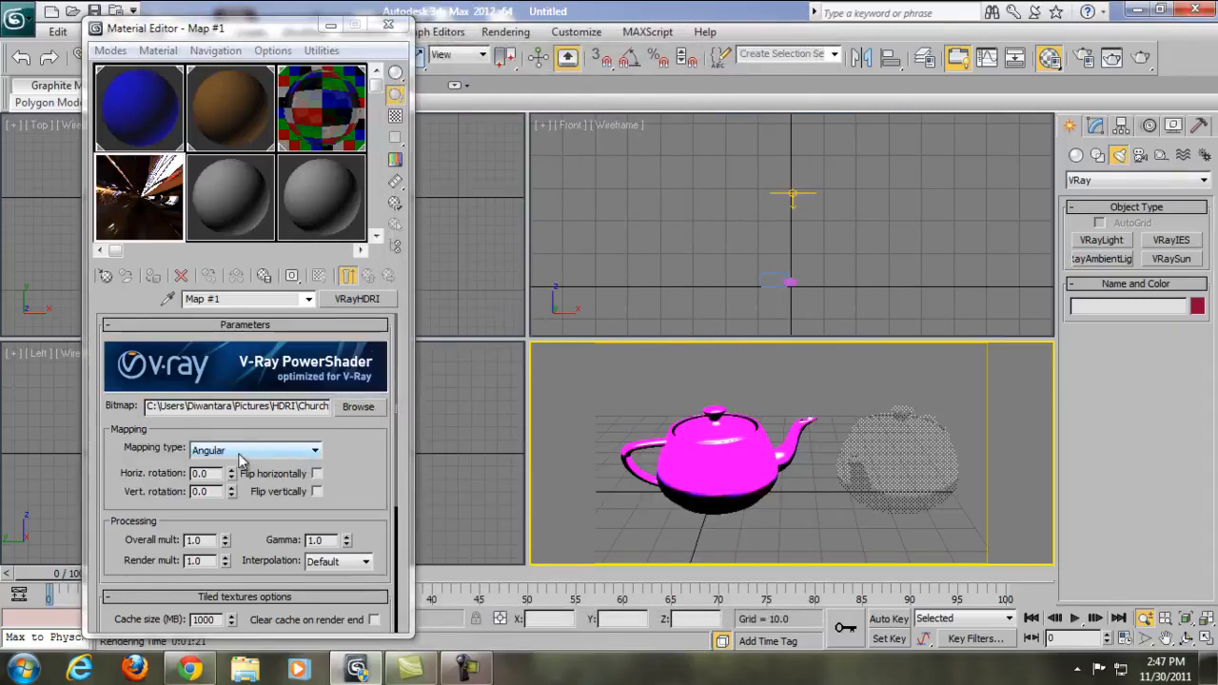
# Set the HDRI map's mapping type to Spherical and open an enlarged preview of its sample.
pyautogui.click(310, 453)
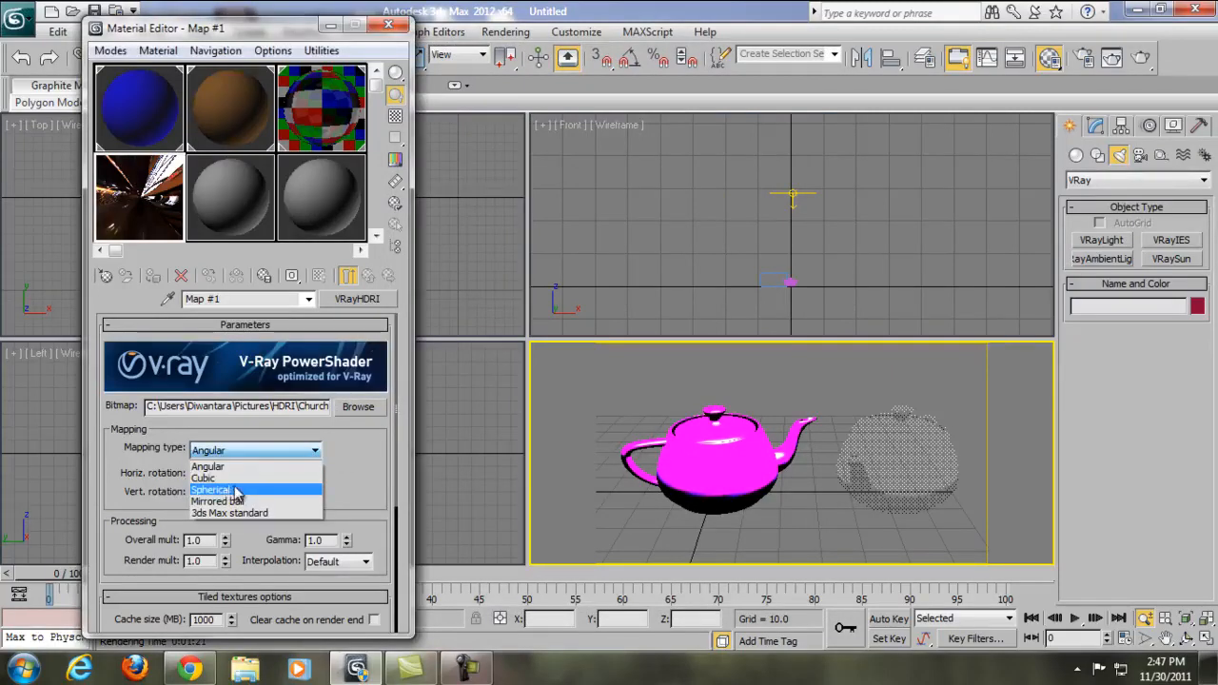
pyautogui.click(234, 490)
pyautogui.doubleClick(164, 211)
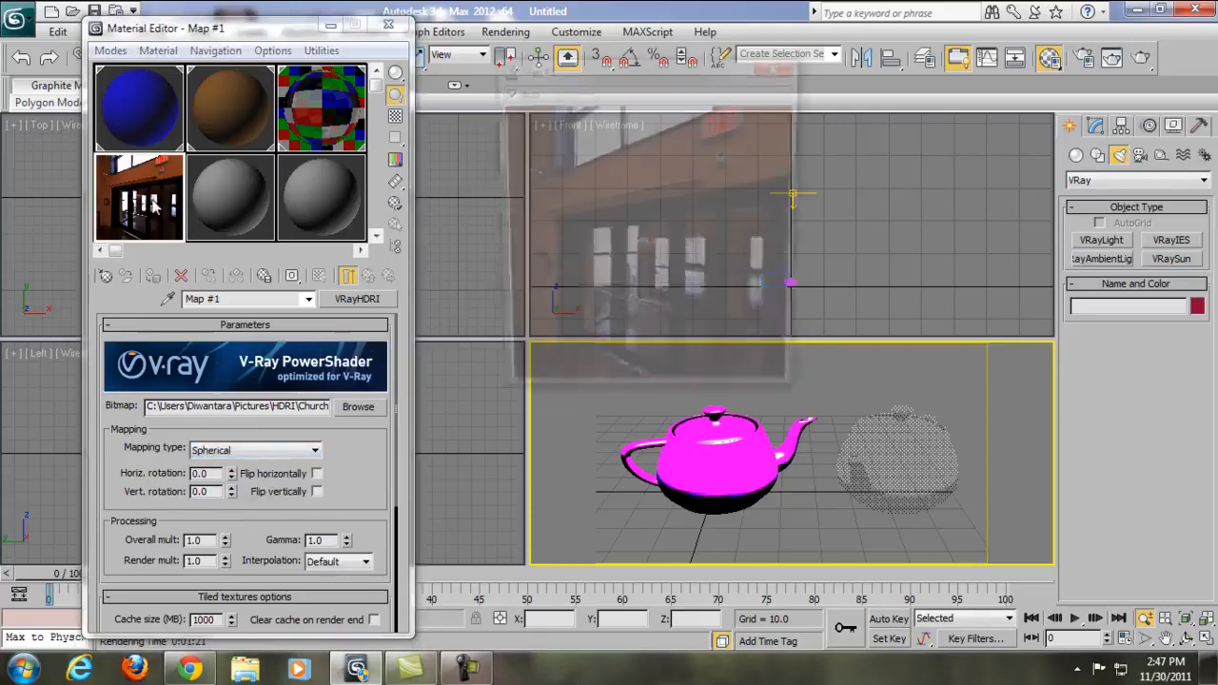
# Compare the Cubic and Angular mapping types in the enlarged preview and return the map to Spherical.
pyautogui.click(267, 451)
pyautogui.click(228, 475)
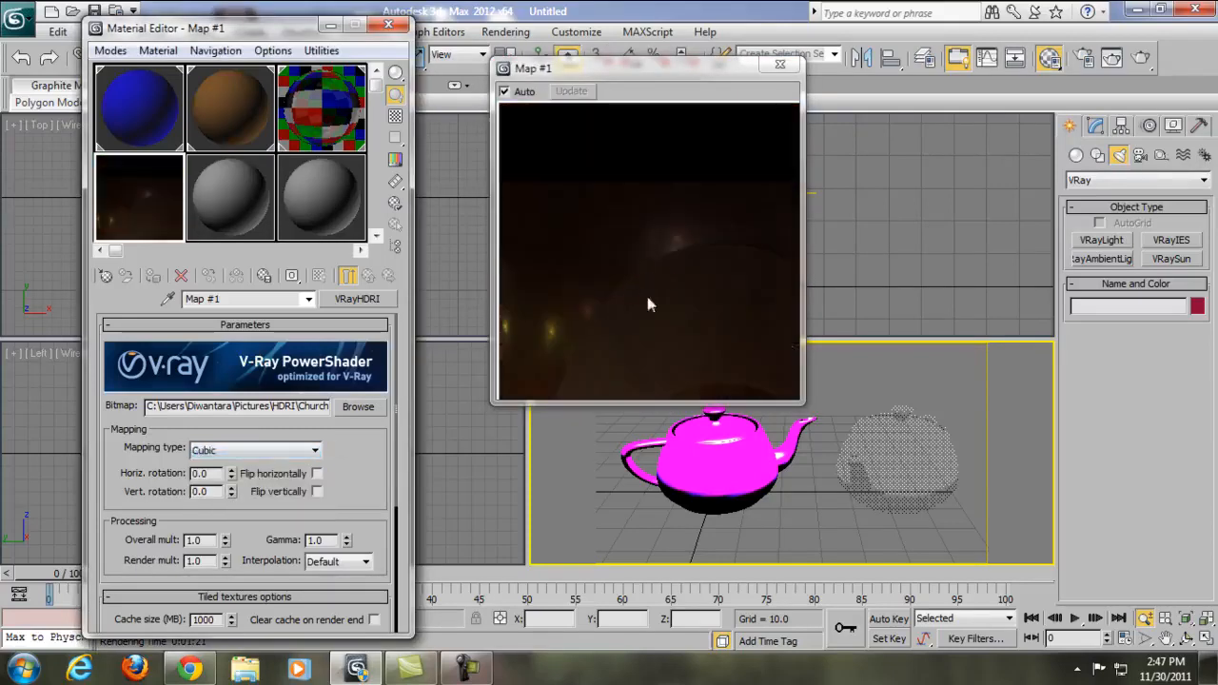
pyautogui.click(268, 452)
pyautogui.click(267, 466)
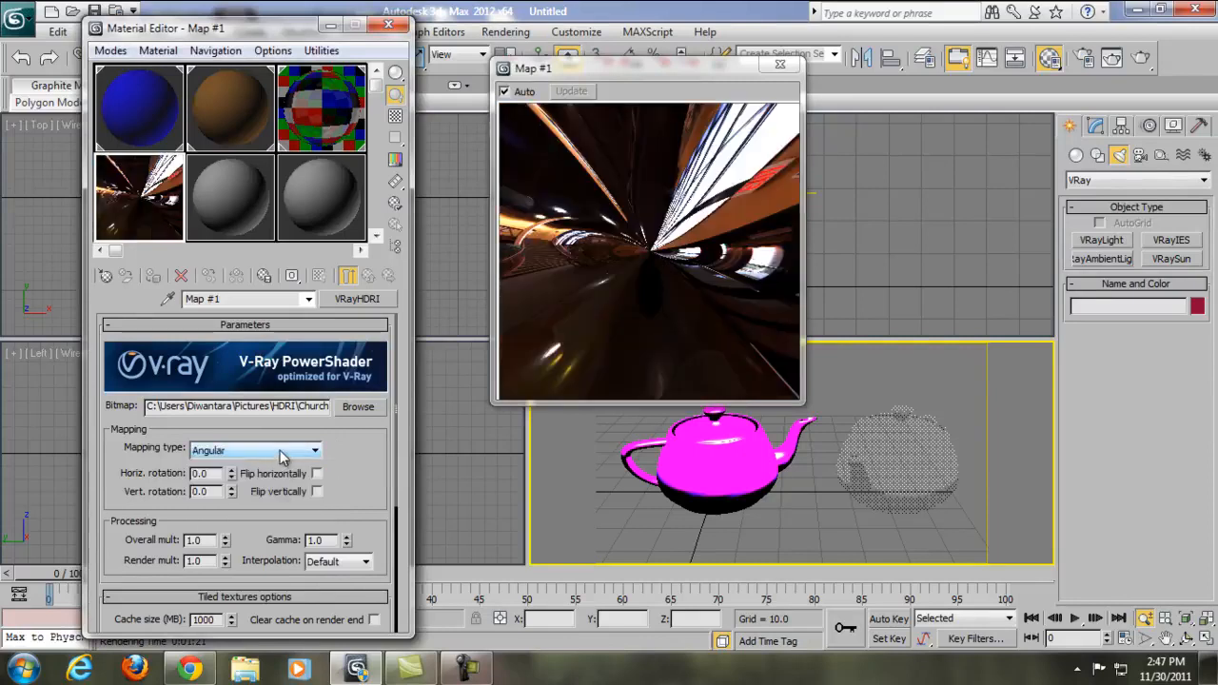
pyautogui.click(282, 452)
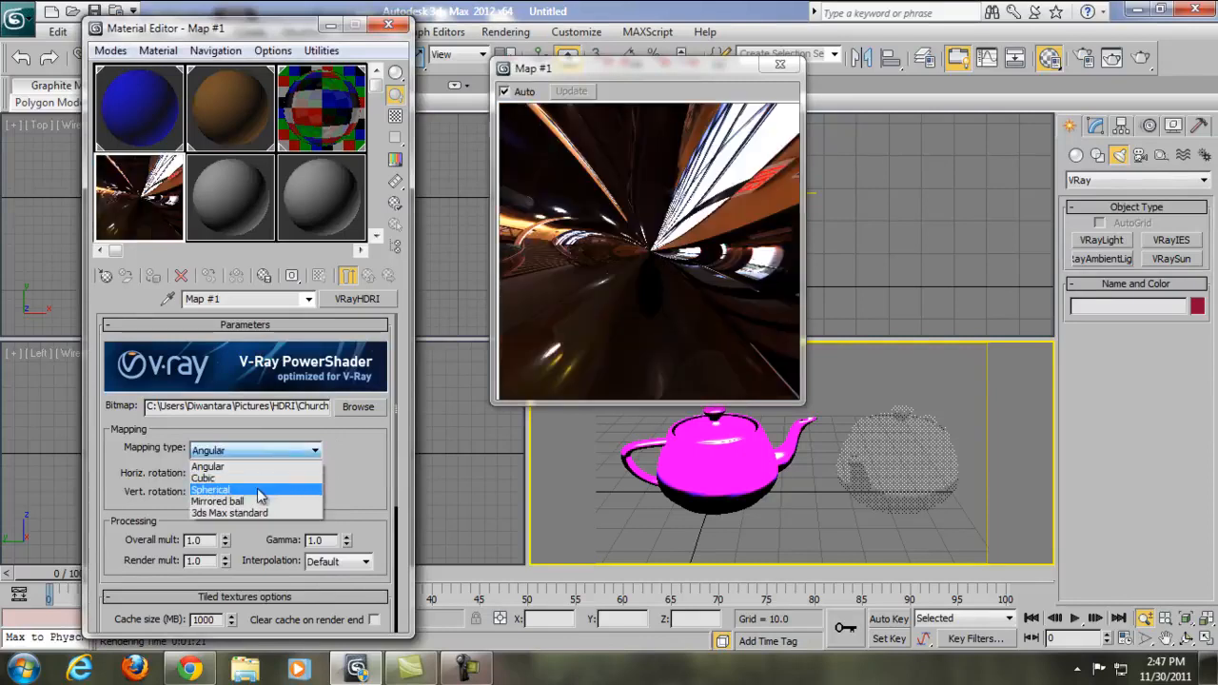
pyautogui.click(257, 489)
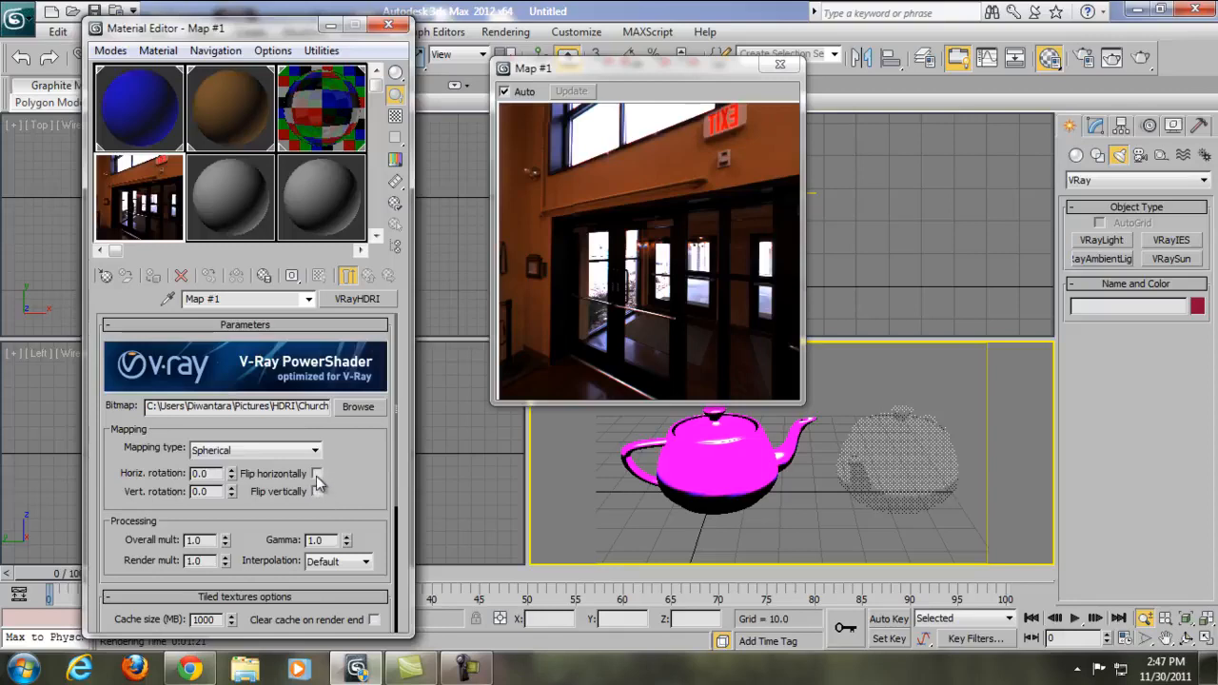
# Test the HDRI map's horizontal and vertical flips, keep only Flip horizontally enabled, and close the enlarged preview.
pyautogui.click(316, 474)
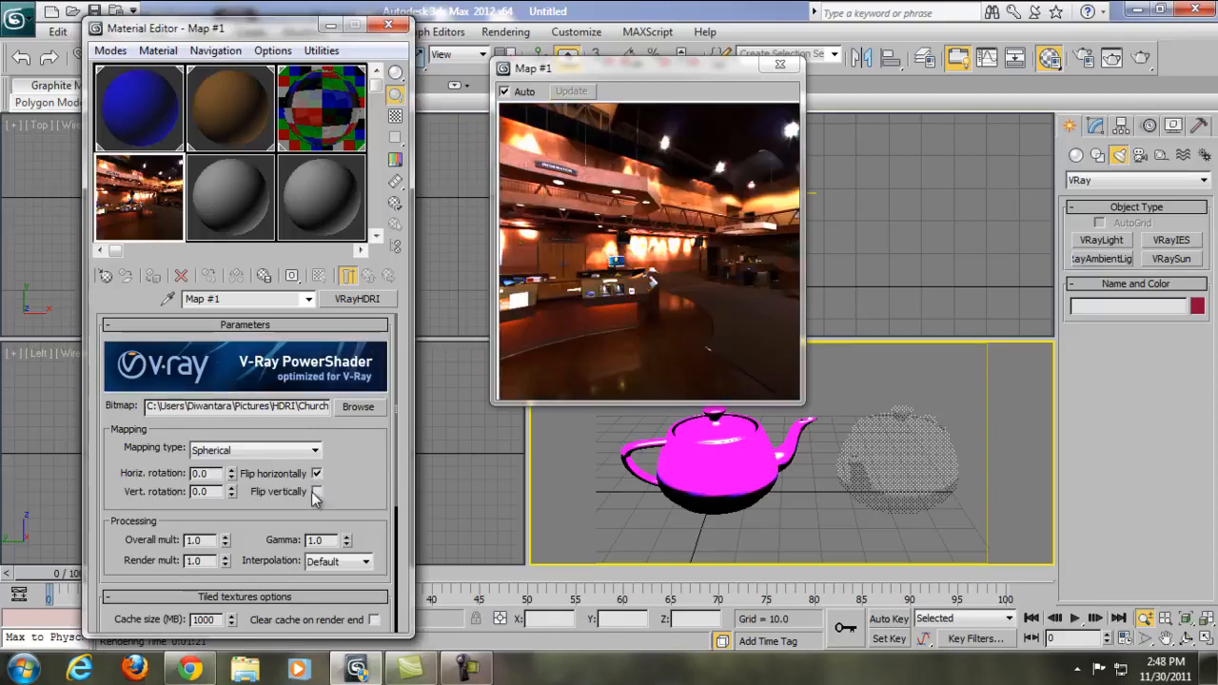
pyautogui.click(316, 492)
pyautogui.click(316, 491)
pyautogui.click(317, 473)
pyautogui.click(318, 494)
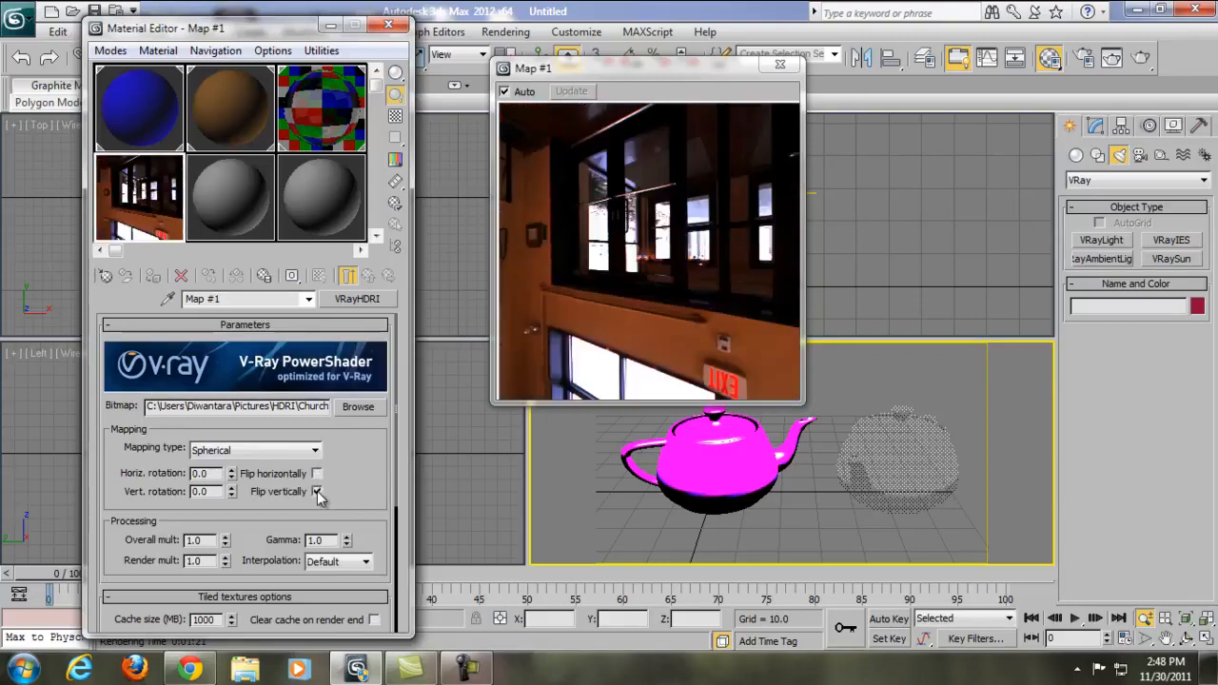
pyautogui.click(317, 492)
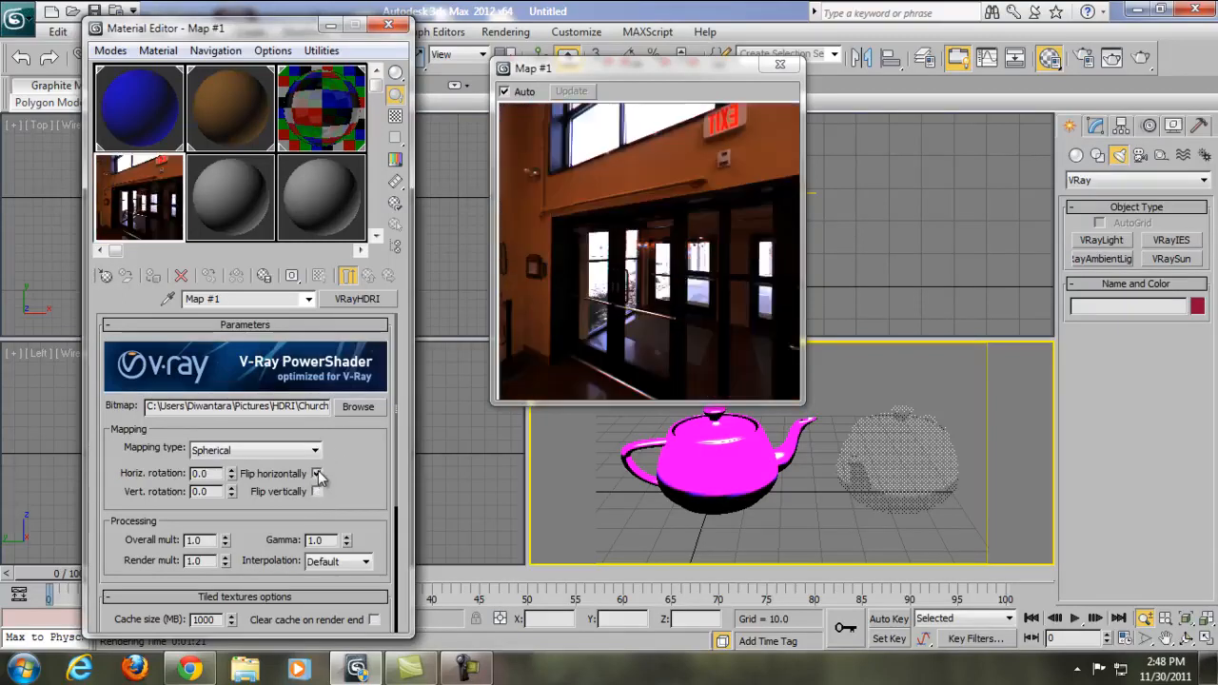
pyautogui.click(318, 473)
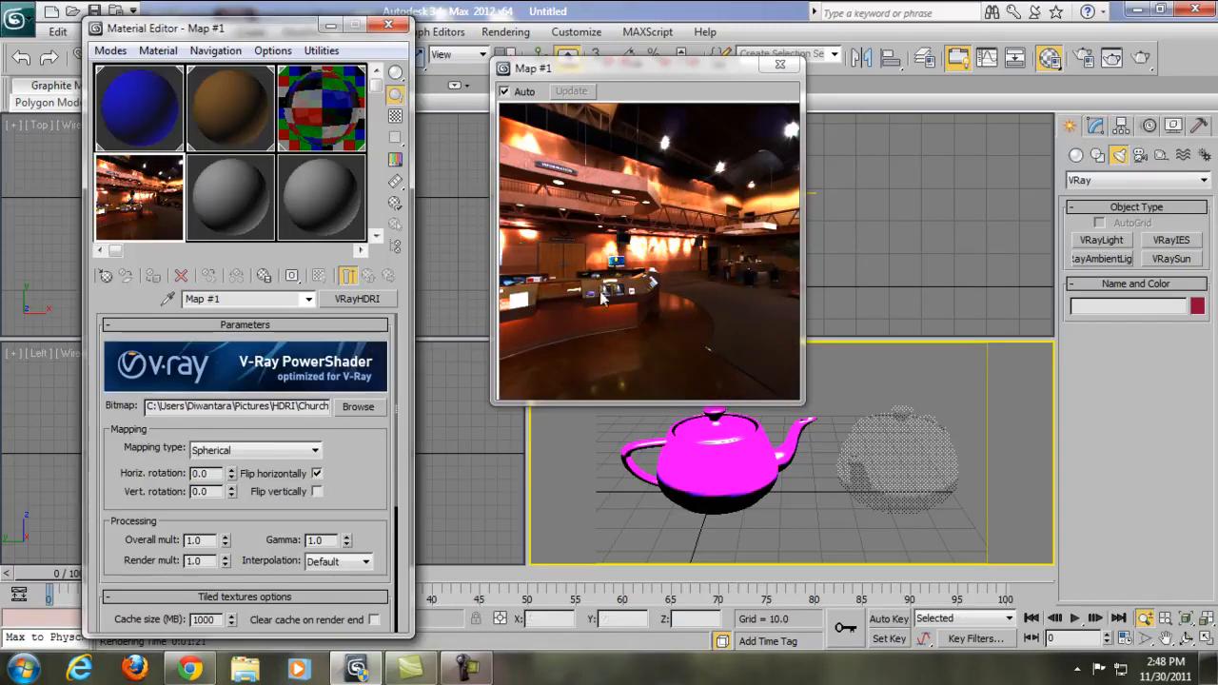
pyautogui.click(779, 64)
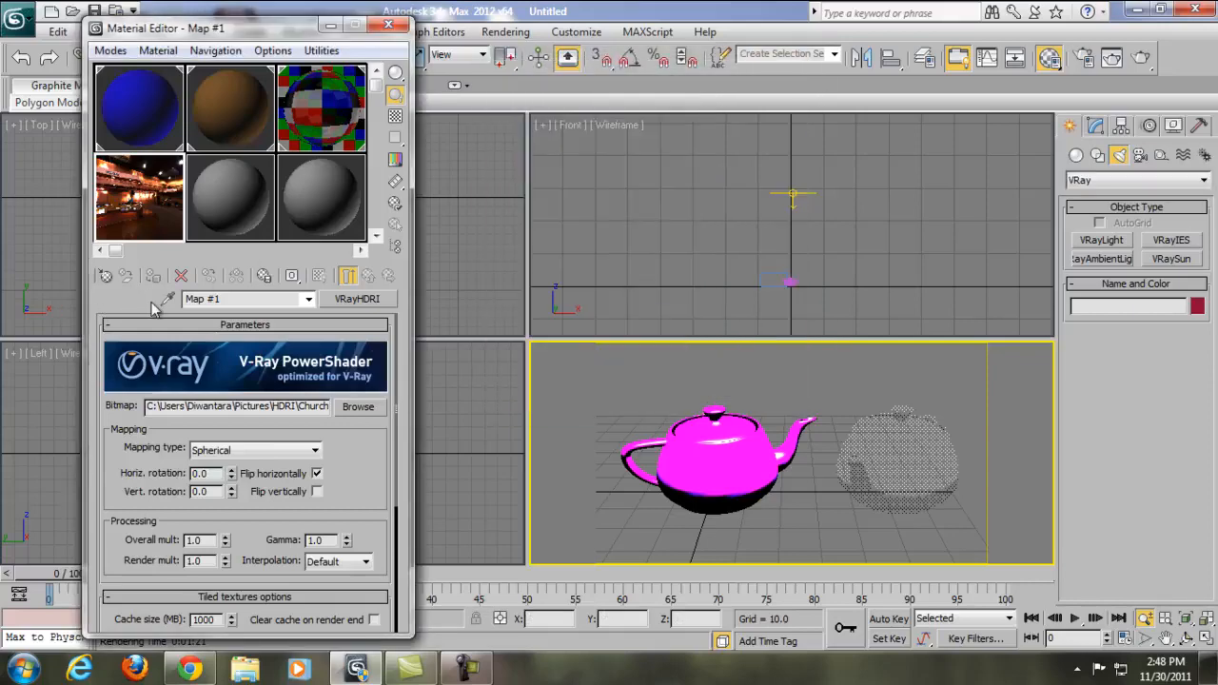
# Open Render Setup beside the Material Editor and turn on V-Ray's Reflection/refraction environment override.
pyautogui.press('F10')
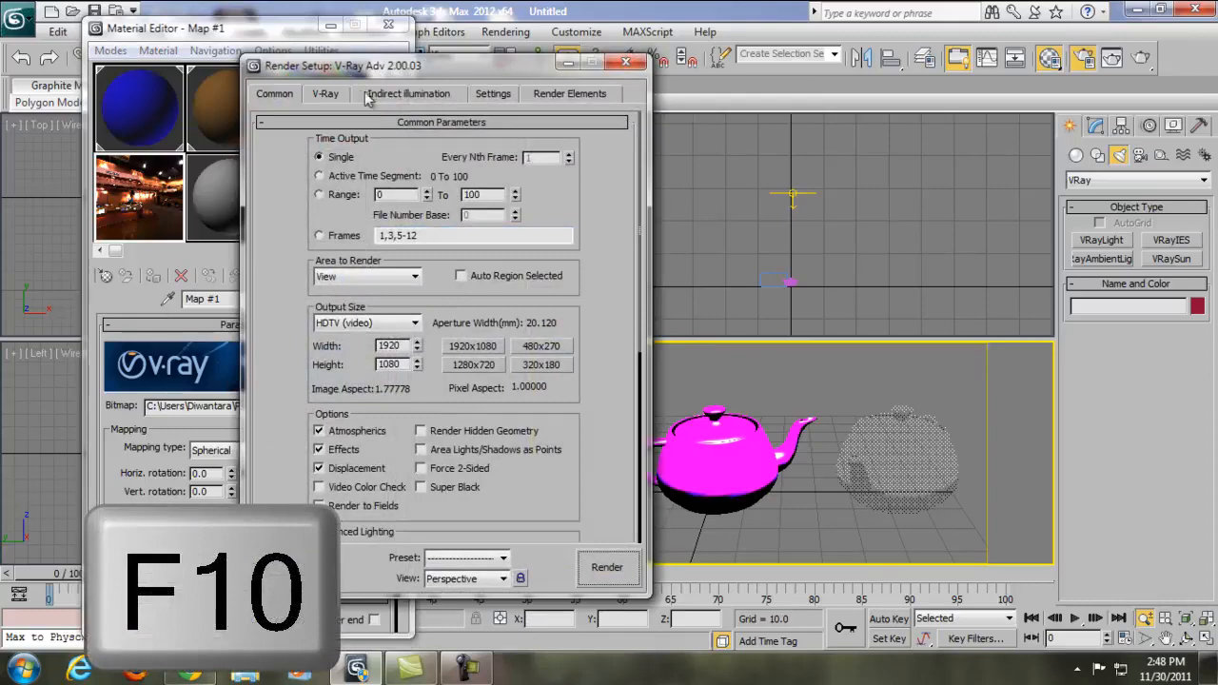
pyautogui.click(326, 94)
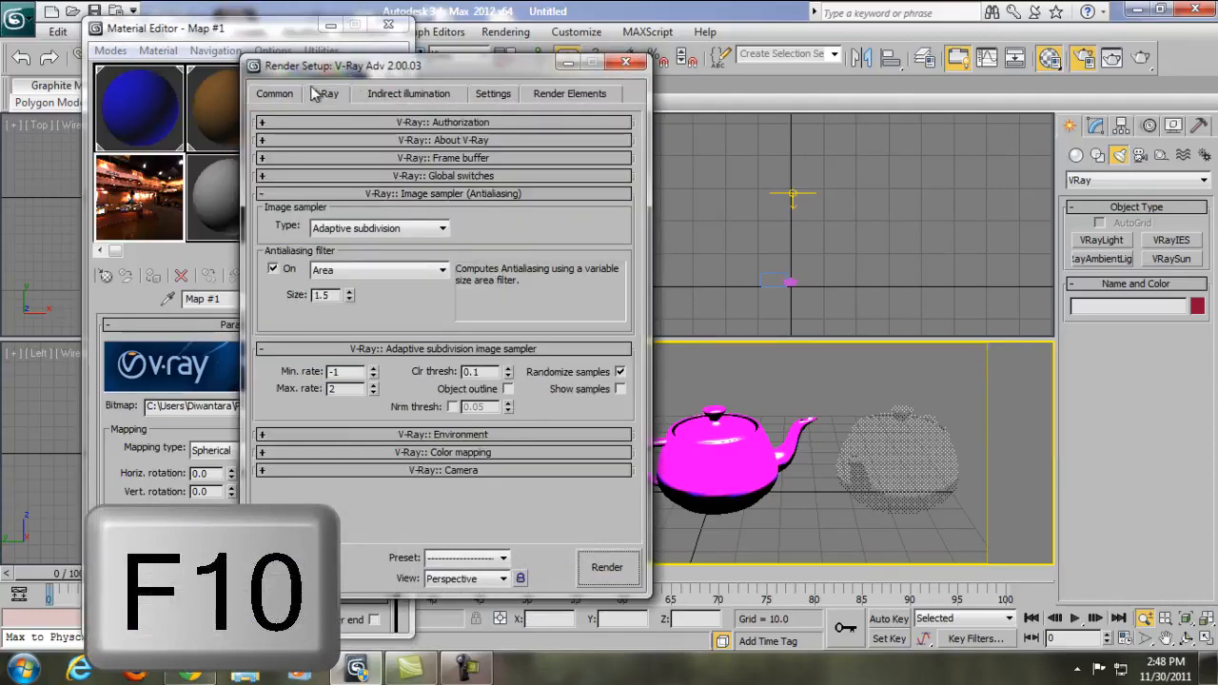
pyautogui.moveTo(429, 67); pyautogui.dragTo(562, 73)
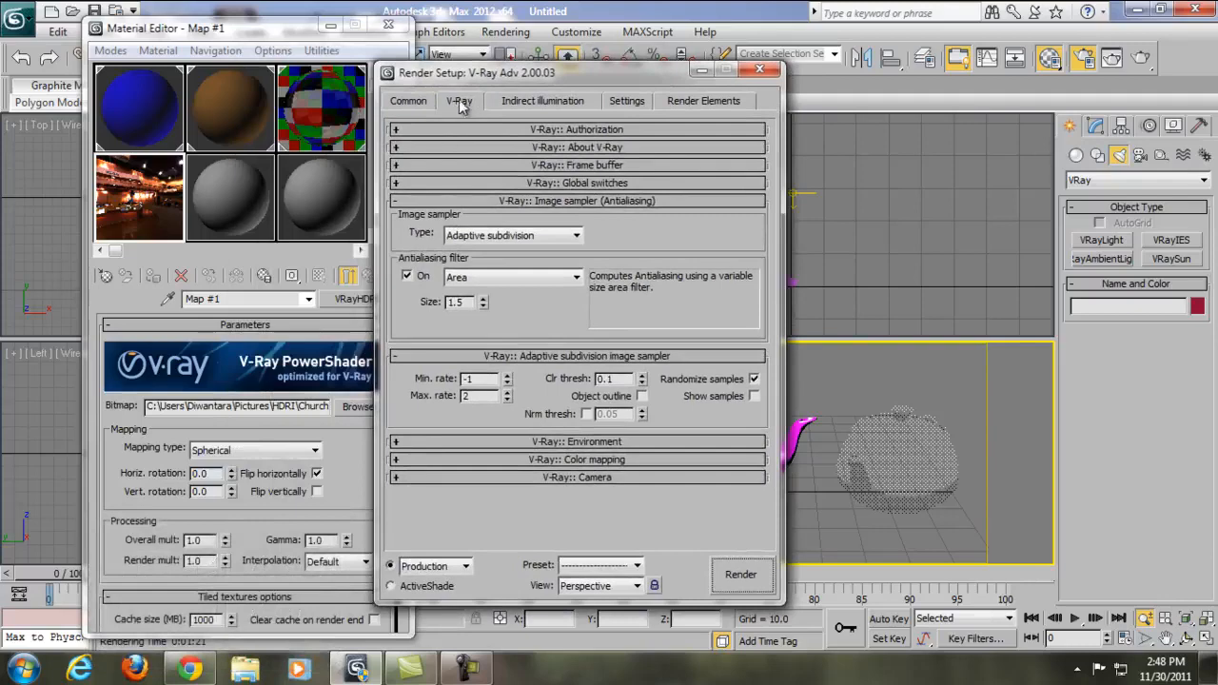
pyautogui.click(525, 200)
pyautogui.click(525, 220)
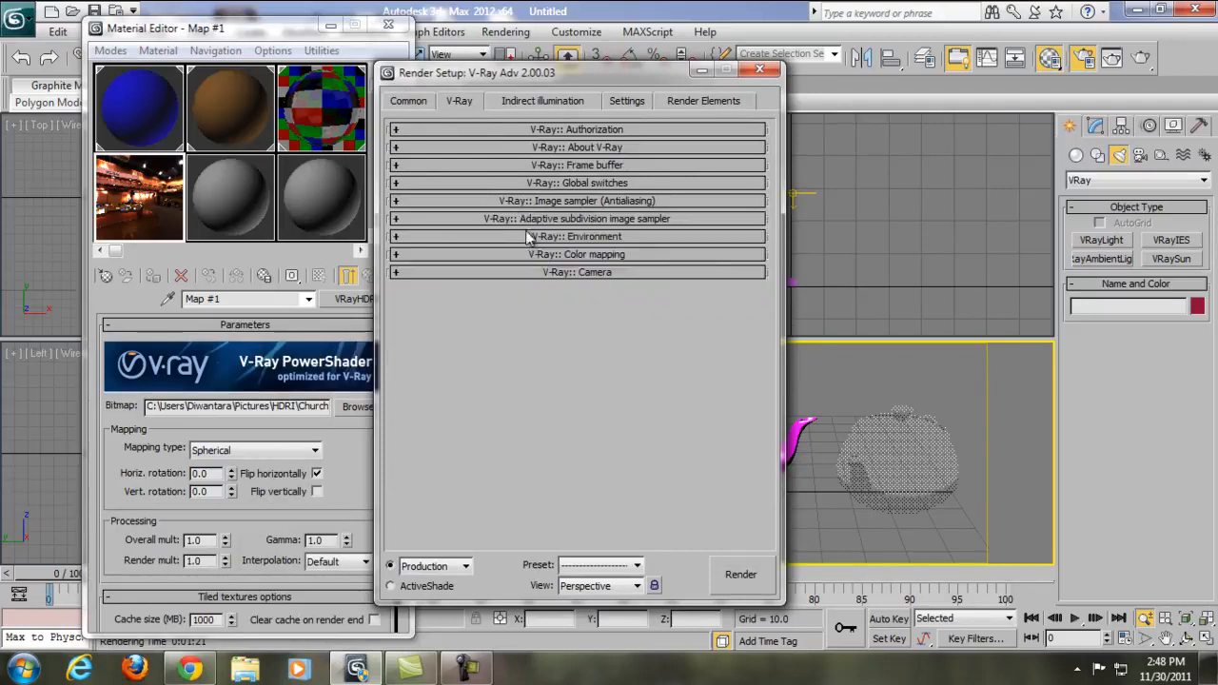
pyautogui.click(530, 237)
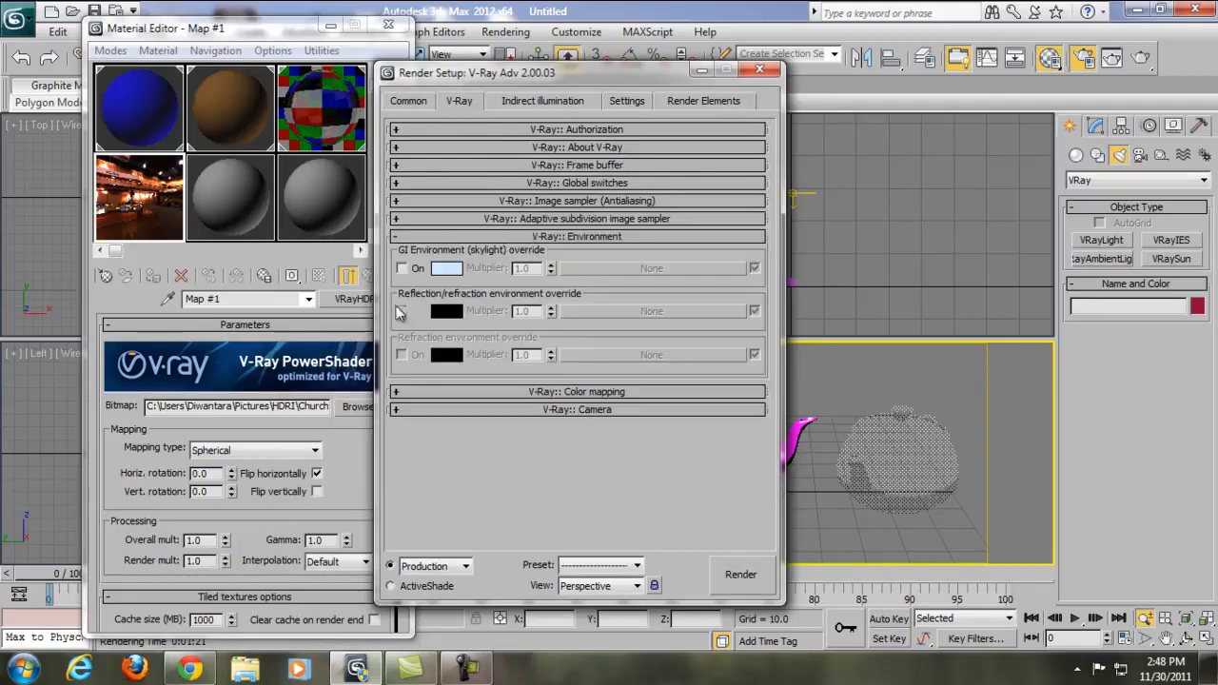
pyautogui.click(403, 311)
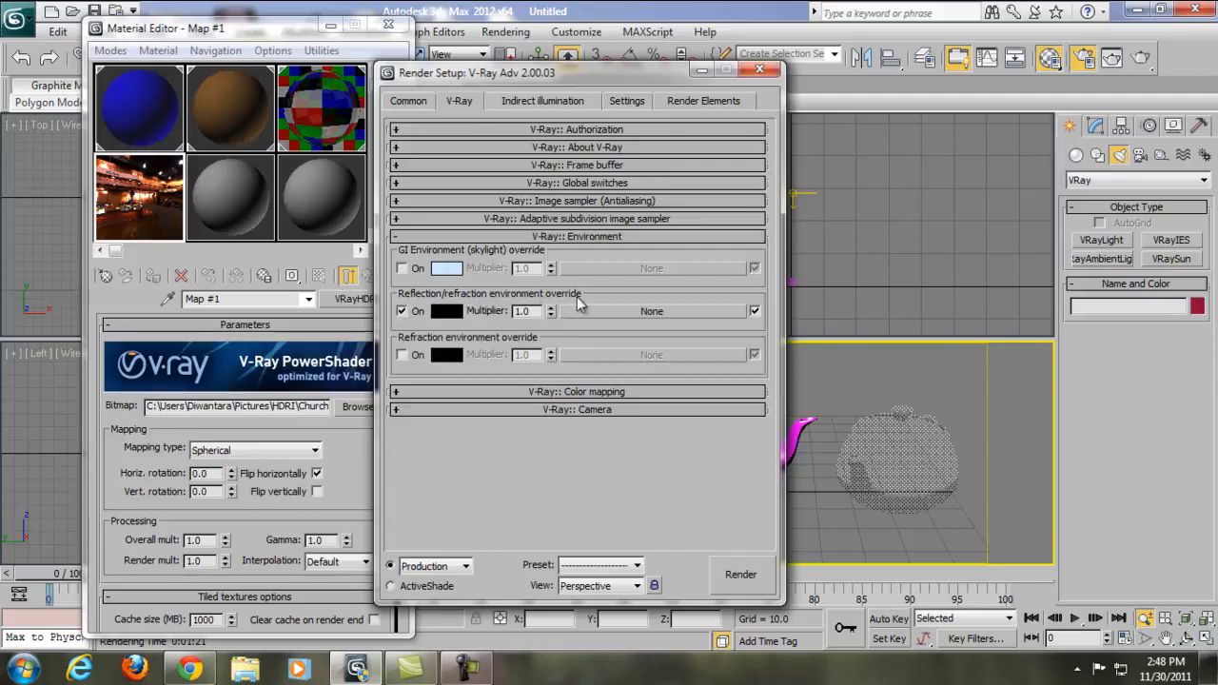
# Assign the HDRI map as an instance to V-Ray's Reflection/refraction environment override and close Render Setup.
pyautogui.click(134, 196)
pyautogui.moveTo(134, 191); pyautogui.dragTo(649, 311)
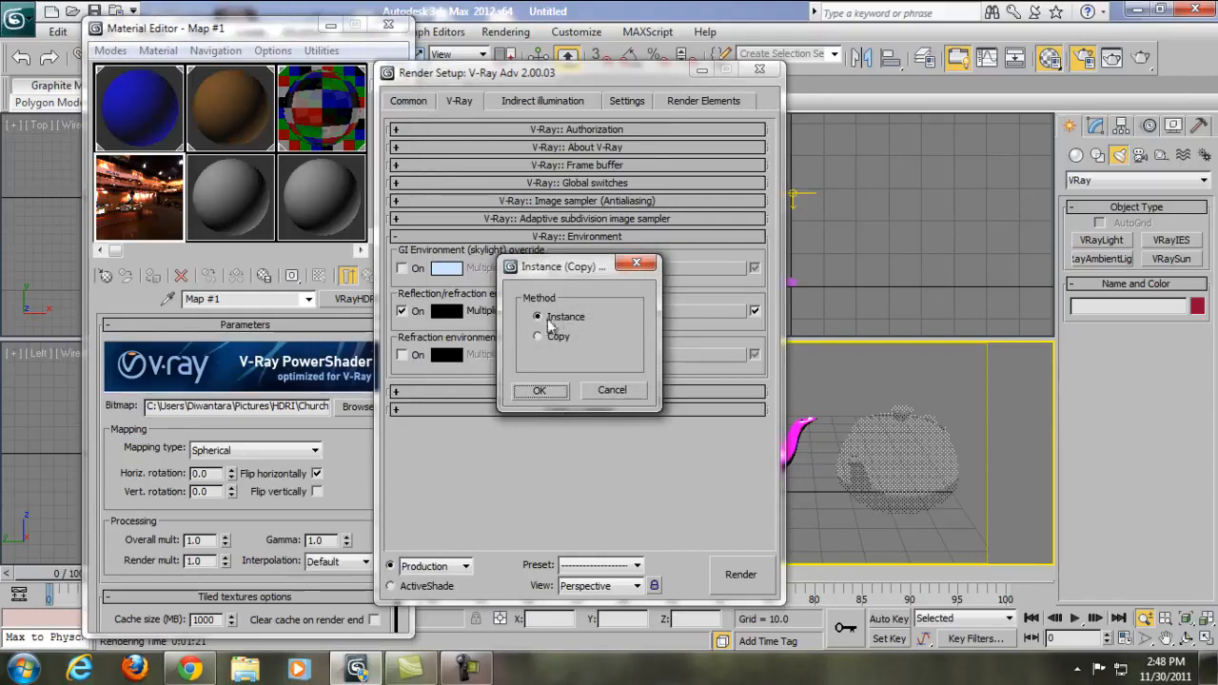
pyautogui.click(540, 390)
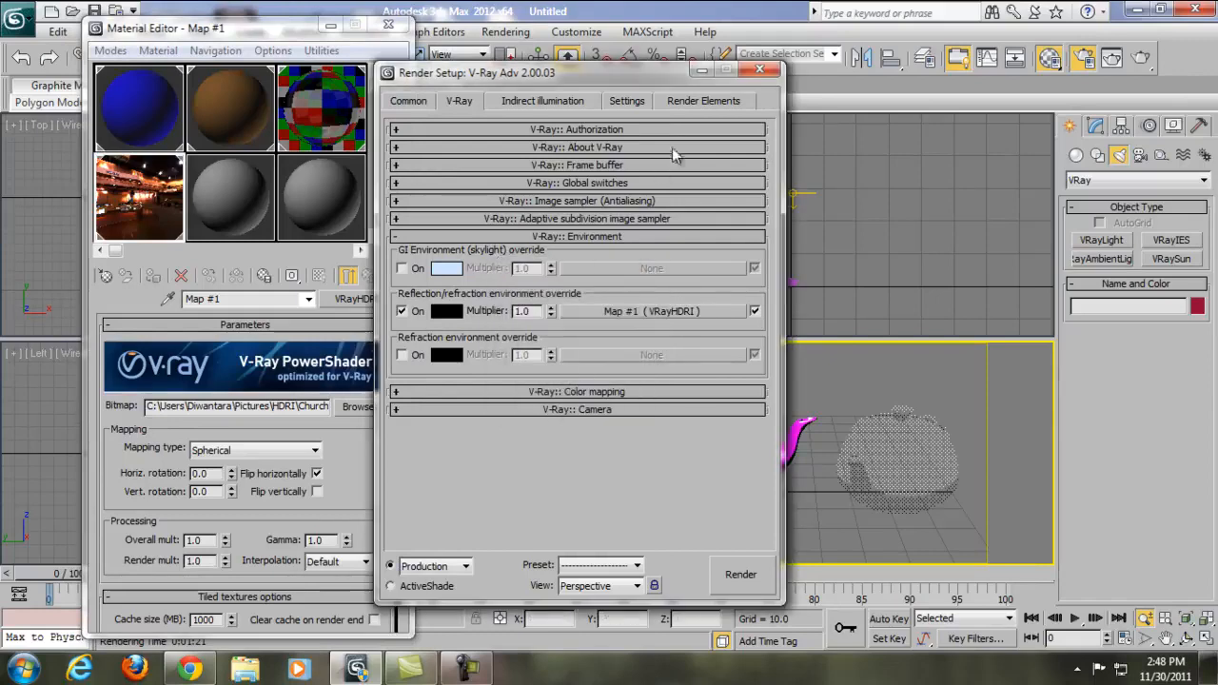
pyautogui.click(762, 72)
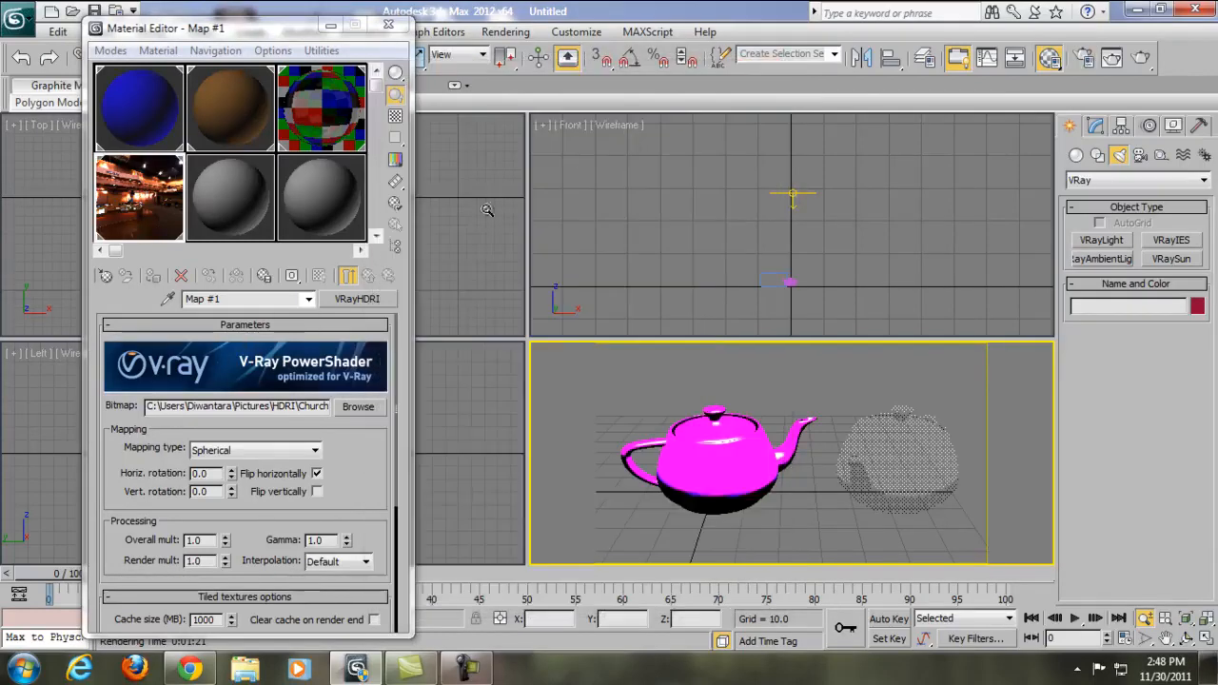
# Assign the HDRI map as an instance to the scene's background Environment Map and close the environment settings.
pyautogui.click(525, 32)
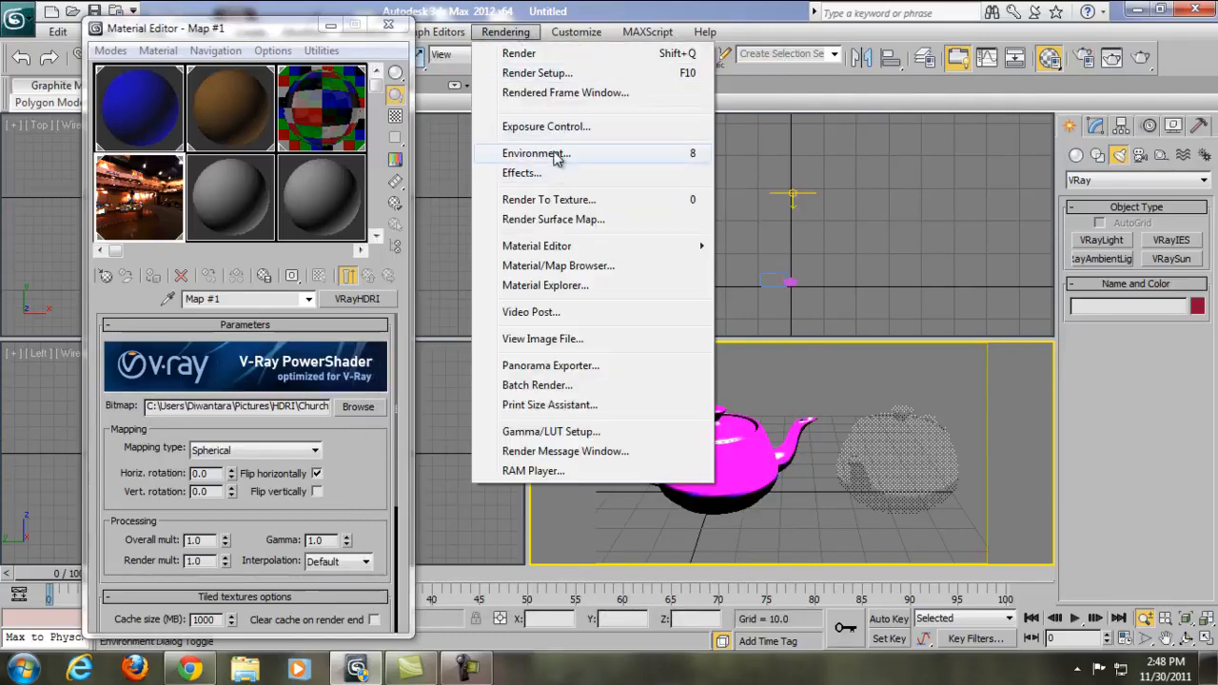
pyautogui.click(539, 152)
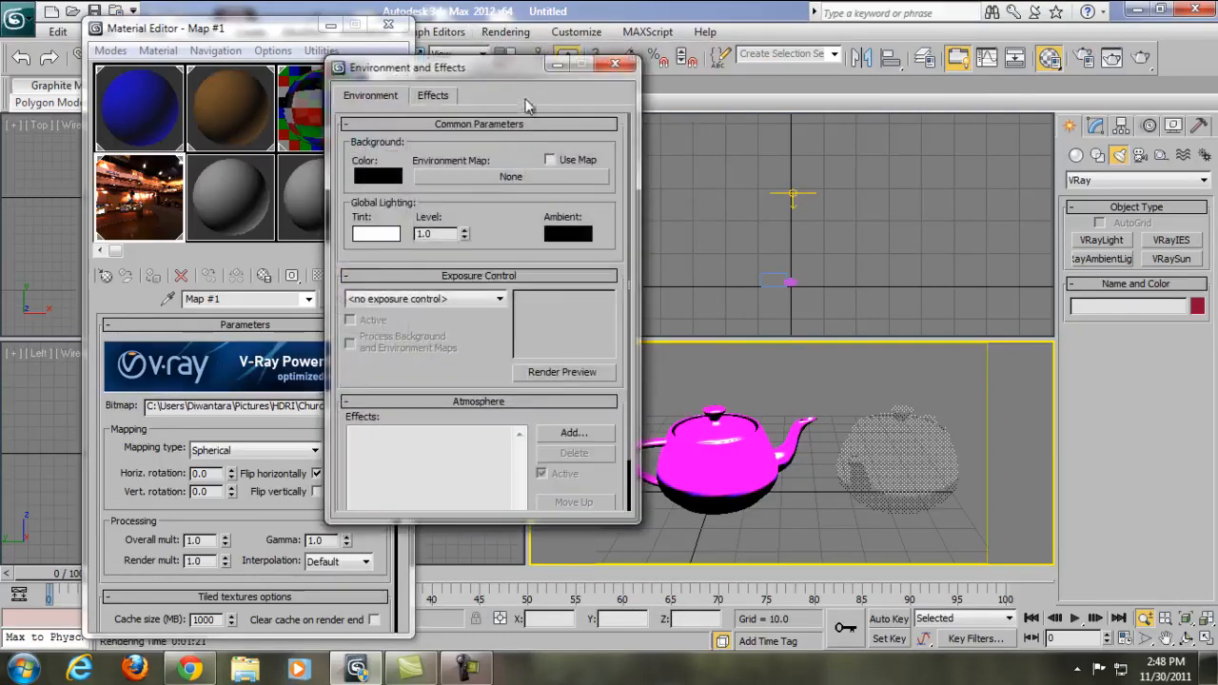
pyautogui.moveTo(467, 189); pyautogui.dragTo(571, 215)
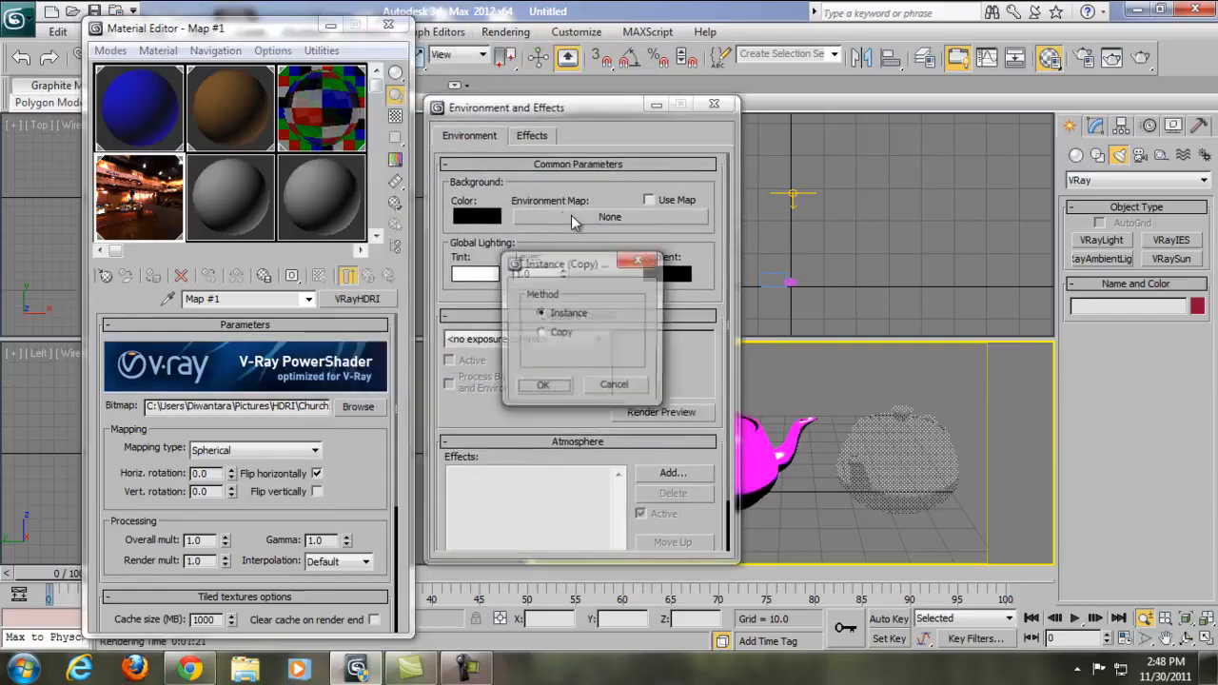
pyautogui.click(544, 384)
pyautogui.click(713, 104)
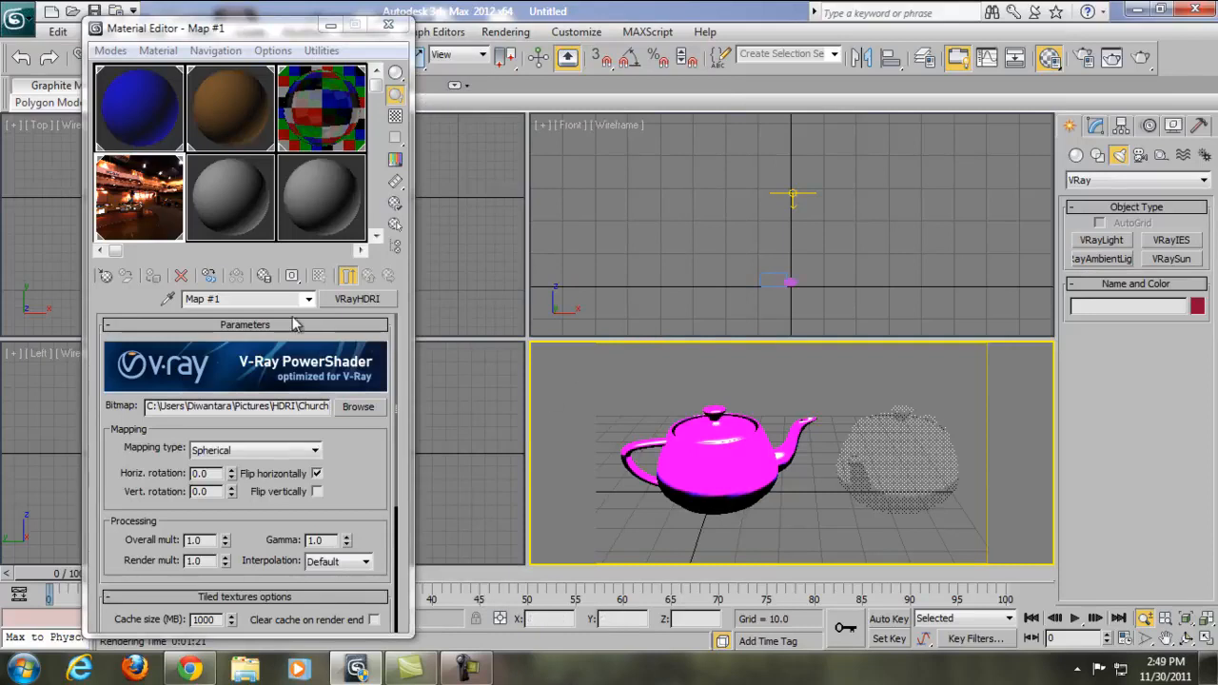
# Set the HDRI map's gamma to 1.5 while checking its enlarged preview, and close the preview and the Material Editor.
pyautogui.doubleClick(147, 208)
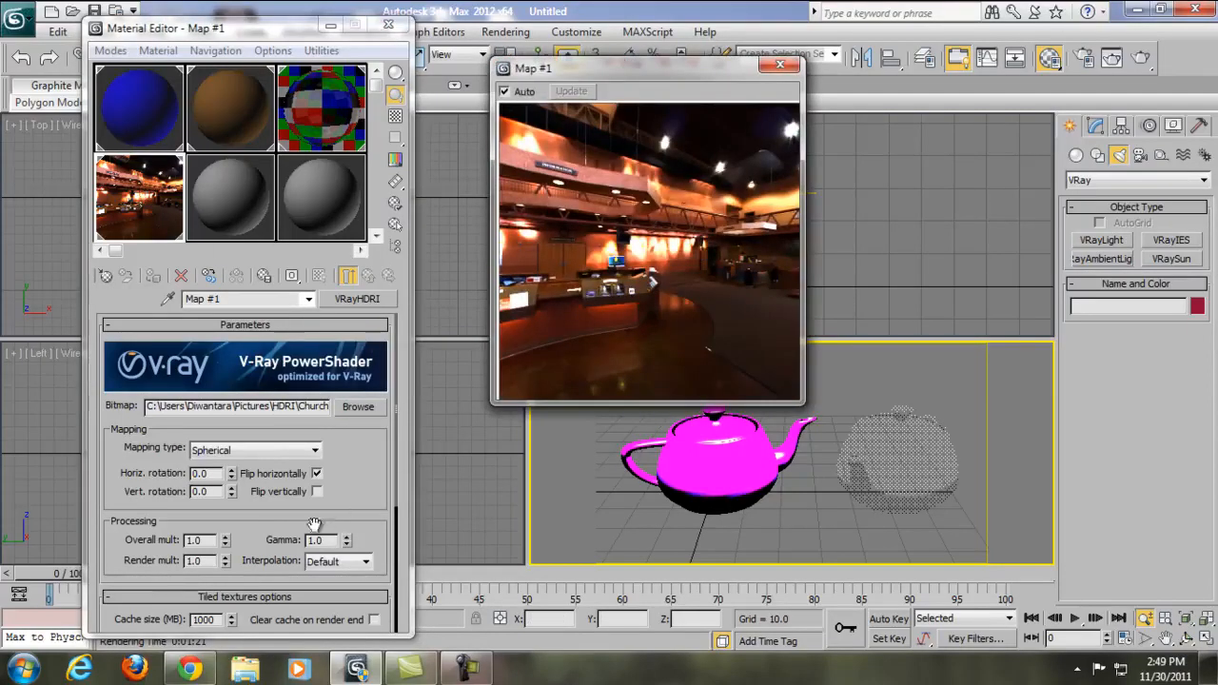
pyautogui.moveTo(347, 539)
pyautogui.mouseDown()
pyautogui.moveTo(344, 516)
pyautogui.moveTo(344, 534)
pyautogui.mouseUp()
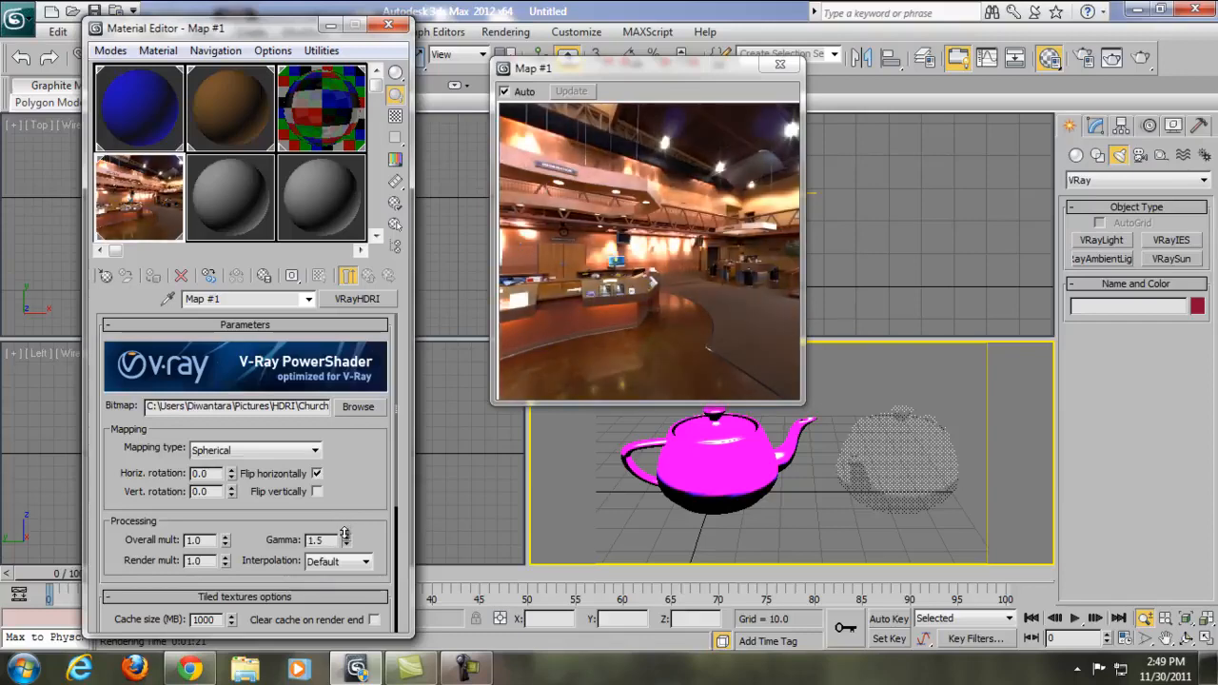
pyautogui.click(780, 66)
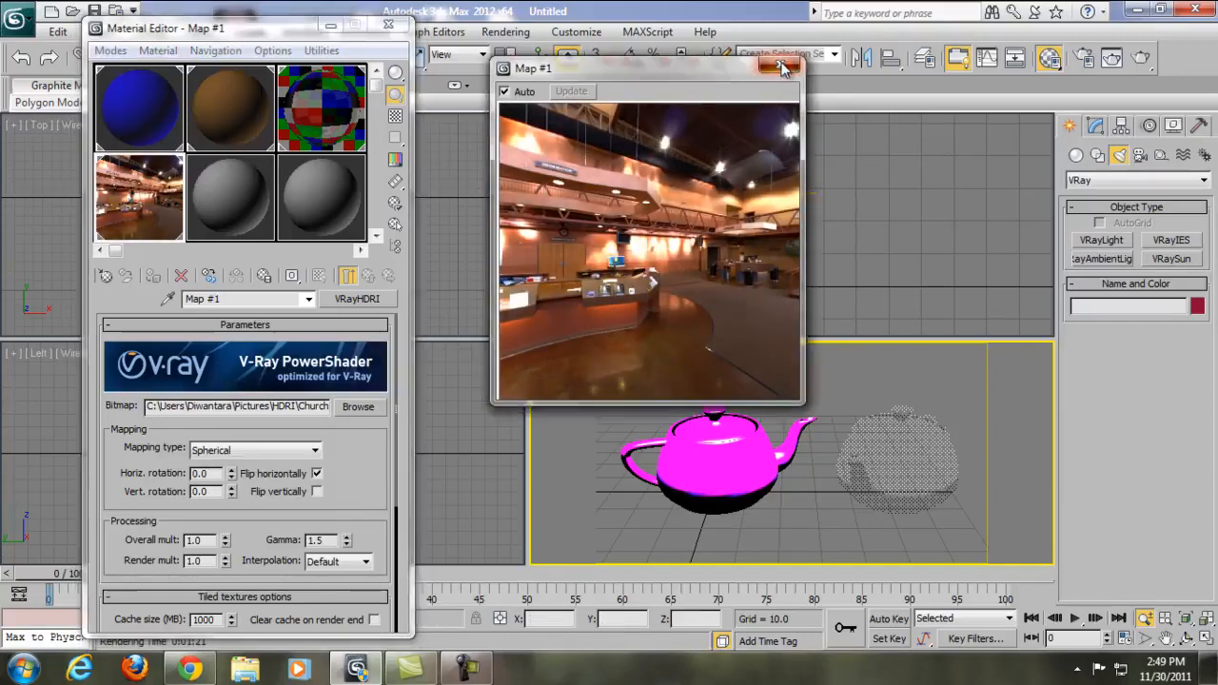
pyautogui.click(389, 25)
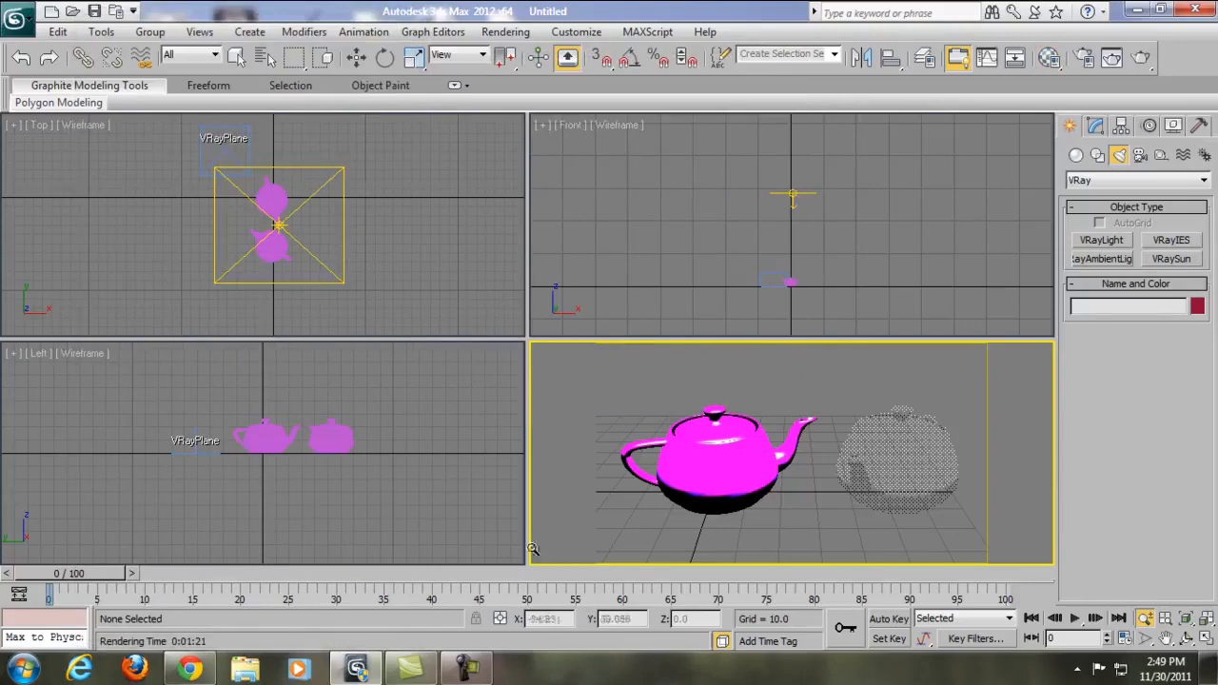
# Render the Perspective view with the HDRI environment and reposition the rendered frame window.
pyautogui.hotkey('shift', 'q')
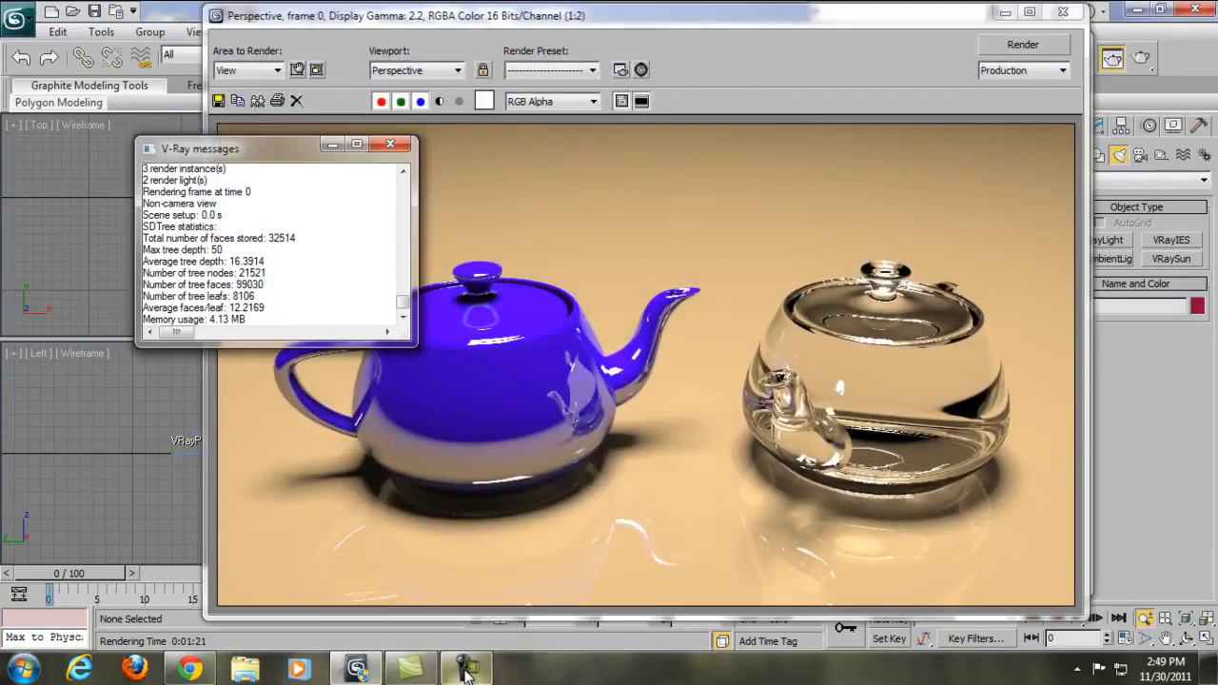
pyautogui.click(468, 673)
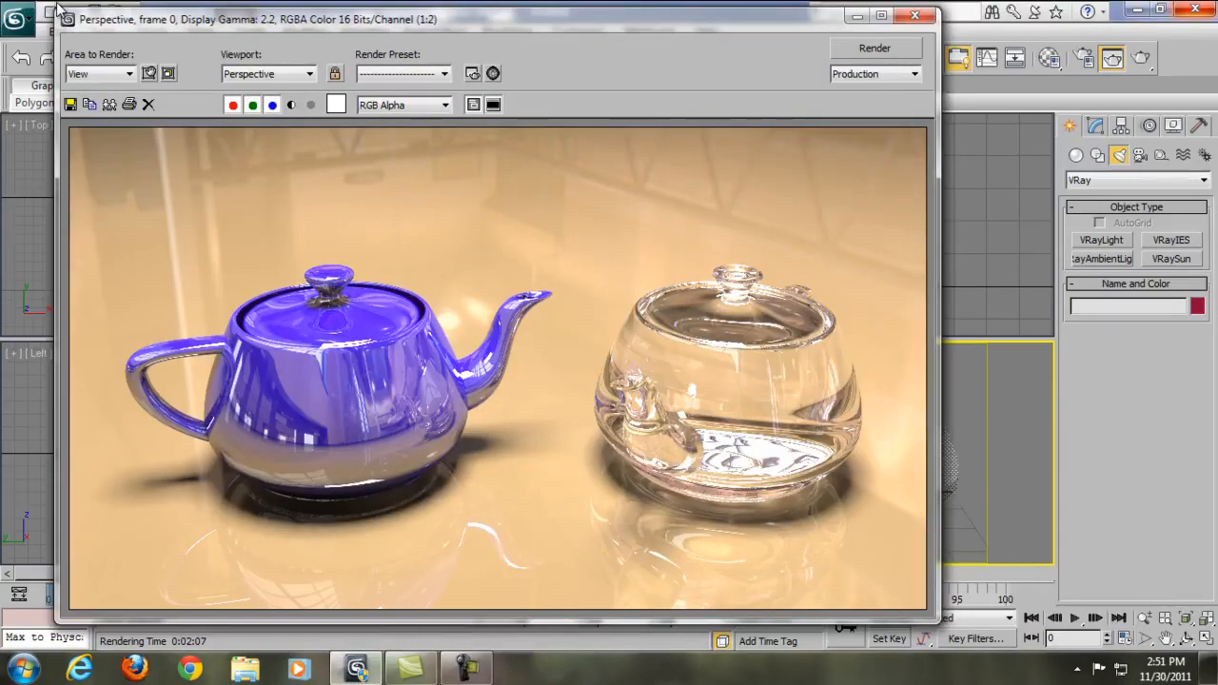
pyautogui.moveTo(495, 19)
pyautogui.mouseDown()
pyautogui.moveTo(550, 36)
pyautogui.moveTo(604, 16)
pyautogui.mouseUp()
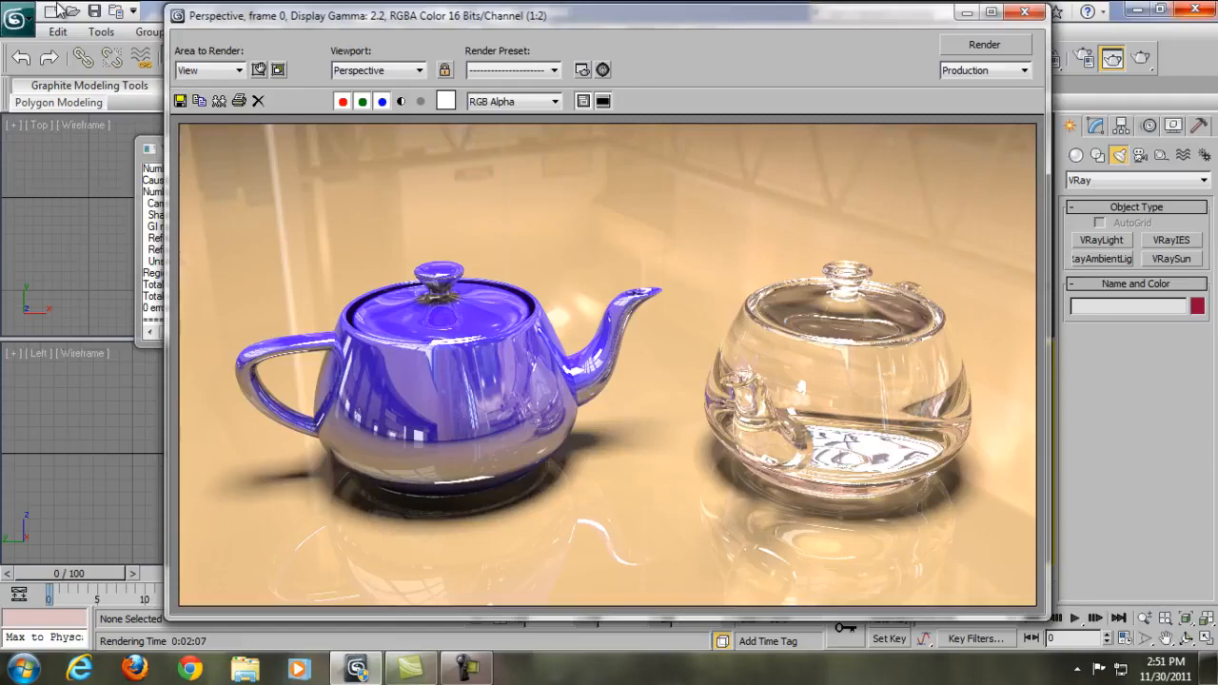
# Save the rendered image to the Desktop as a JPEG file named "vray hdri", accepting the default JPEG image settings.
pyautogui.click(179, 100)
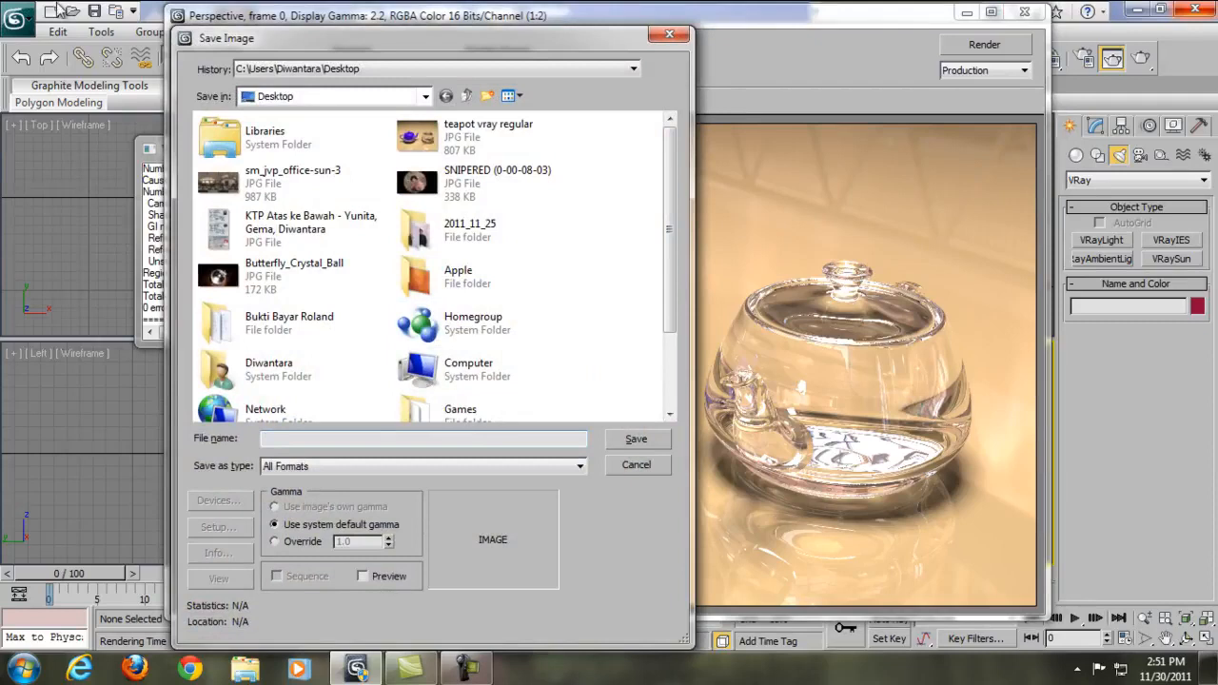
pyautogui.write('vray')
pyautogui.hotkey('alt', 'Down')
pyautogui.press('Down')
pyautogui.press('Down')
pyautogui.press('Down')
pyautogui.press('Down')
pyautogui.press('Down')
pyautogui.press('Down')
pyautogui.press('Down')
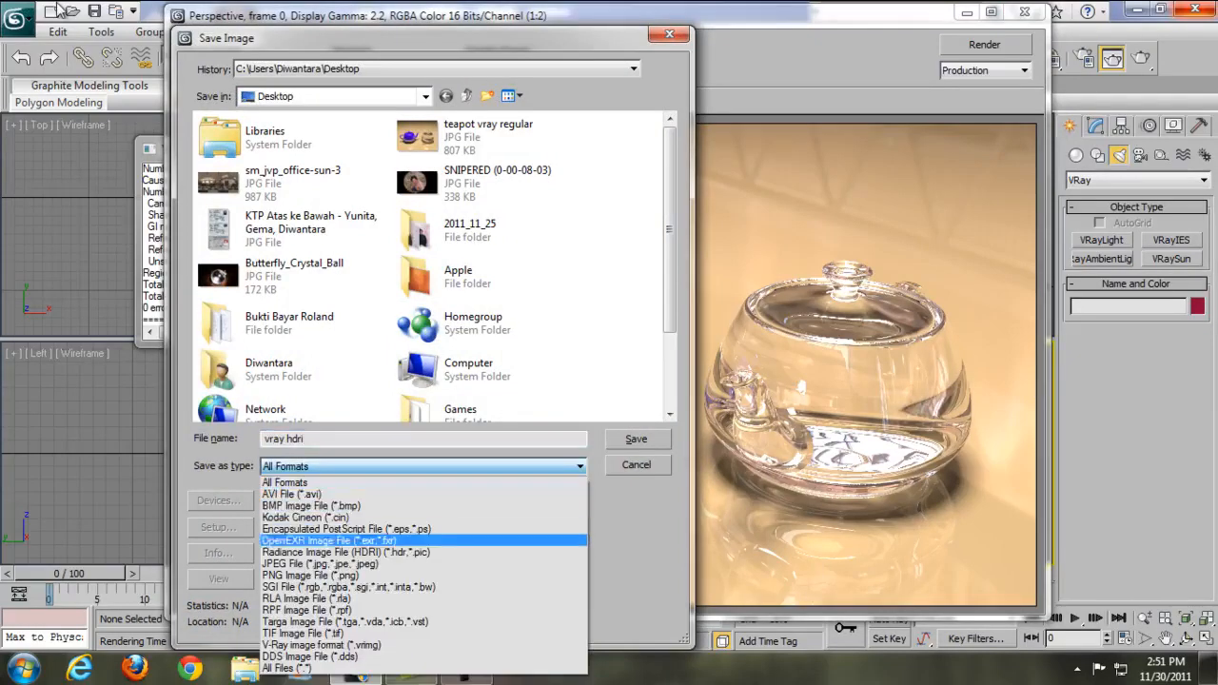
pyautogui.press('Return')
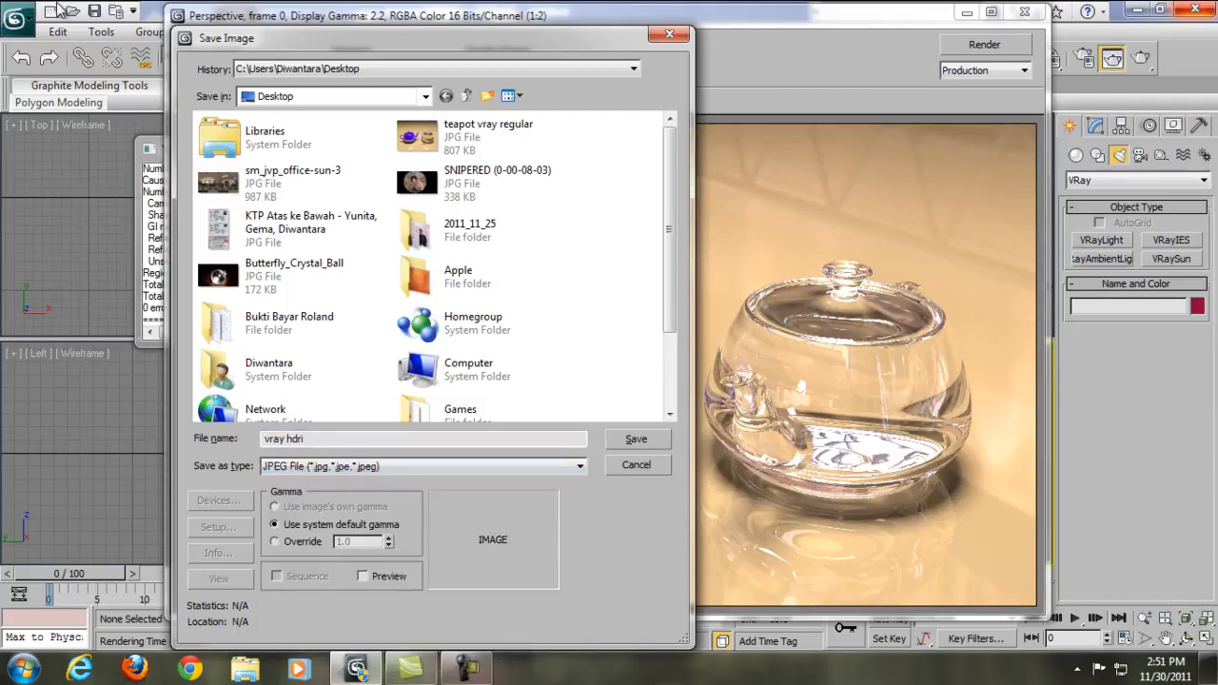
pyautogui.press('Return')
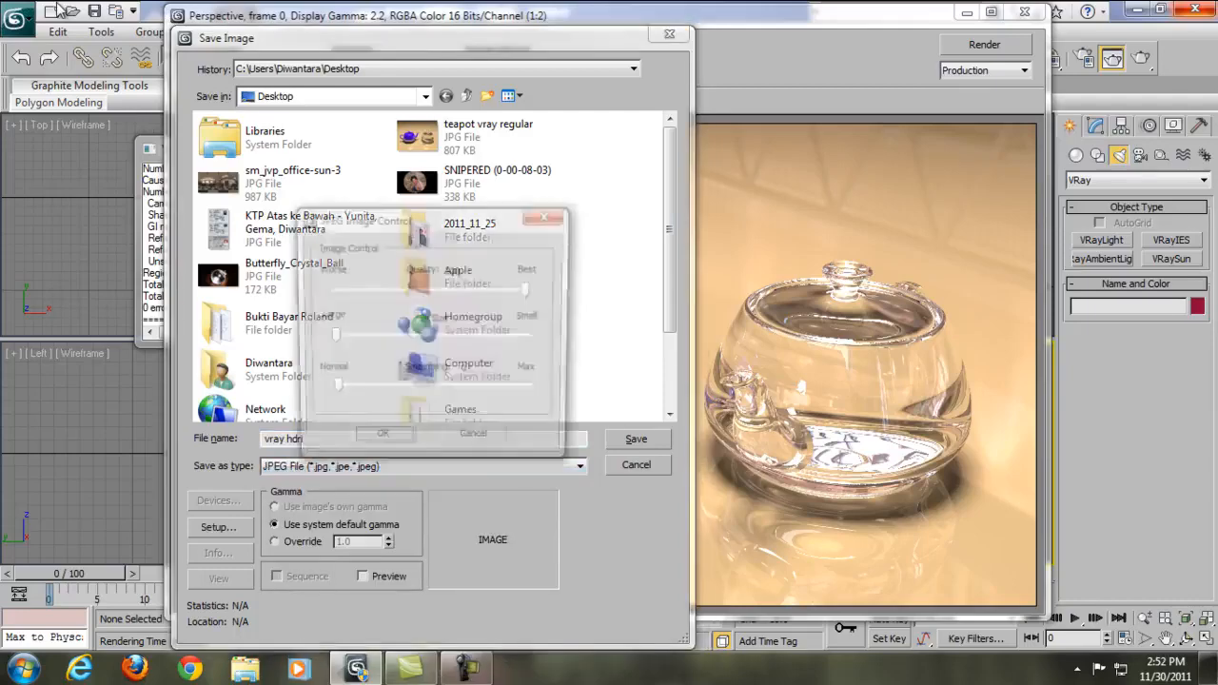
pyautogui.press('Return')
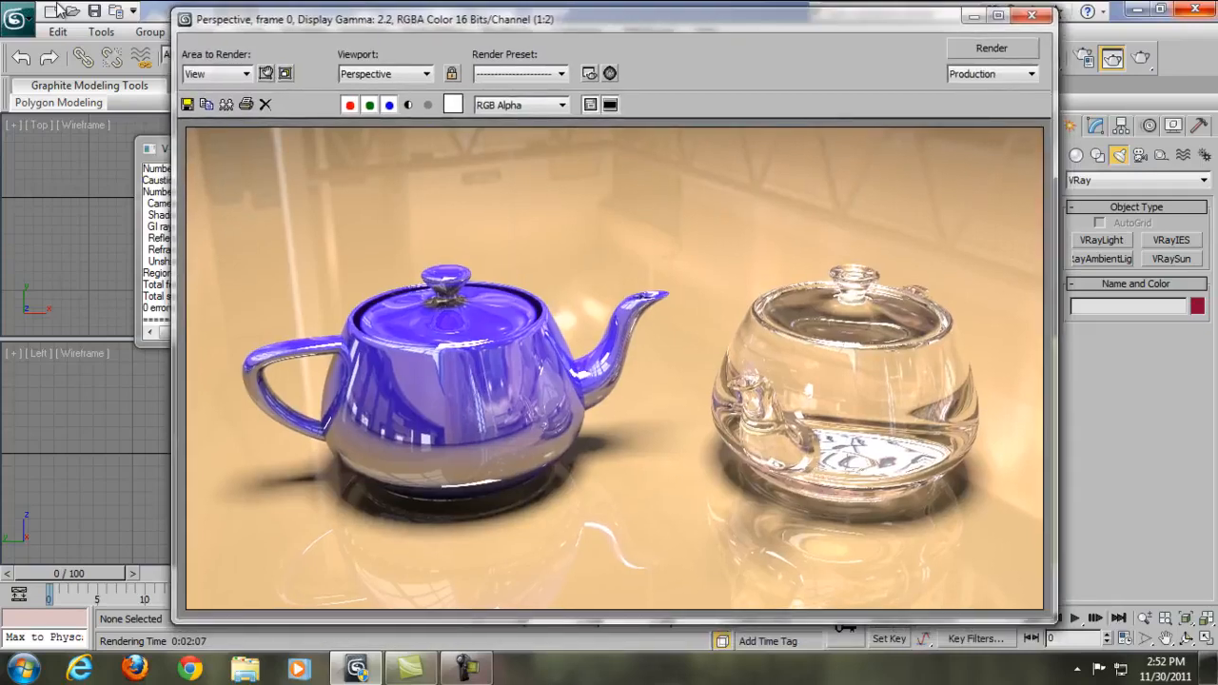
pyautogui.click(467, 669)
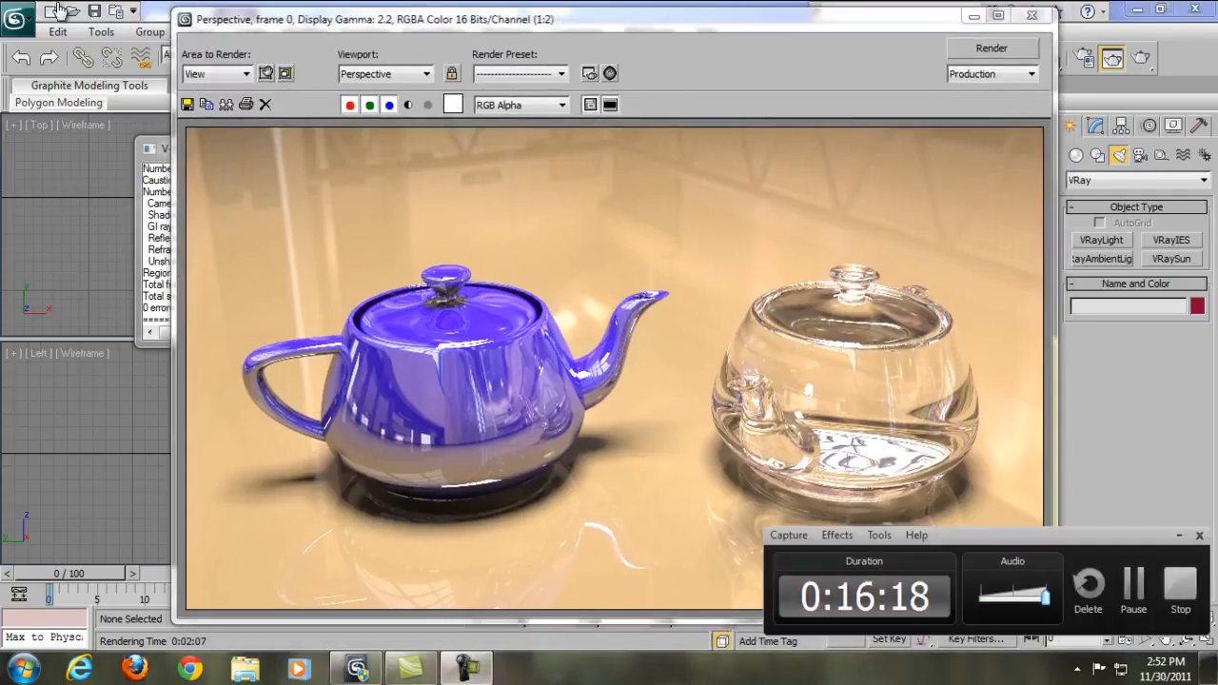